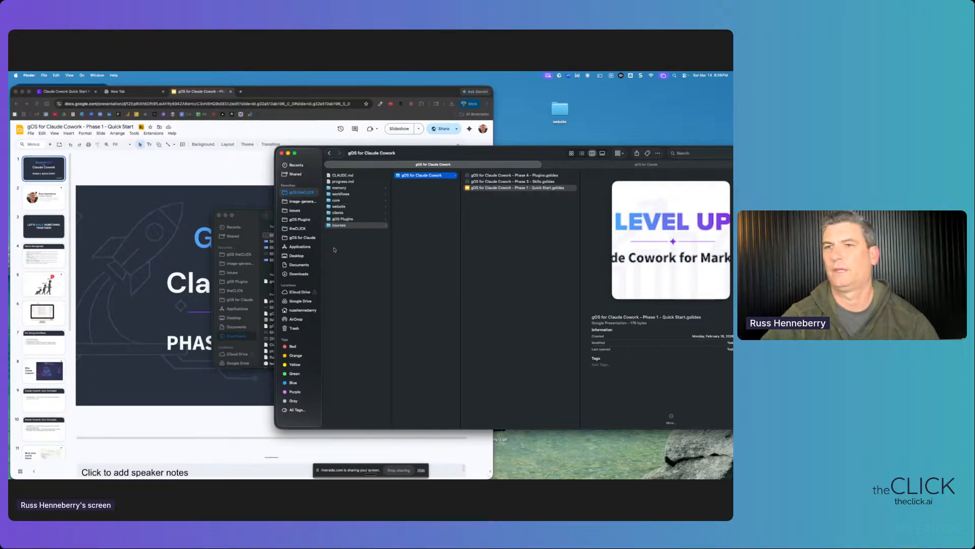
- Shift and shrink the gOS for Claude Cowork Finder window rightward, then bring the Quick Start deck forward
{"action": "left_click_drag", "start_coordinate": [480, 157], "coordinate": [414, 163]}
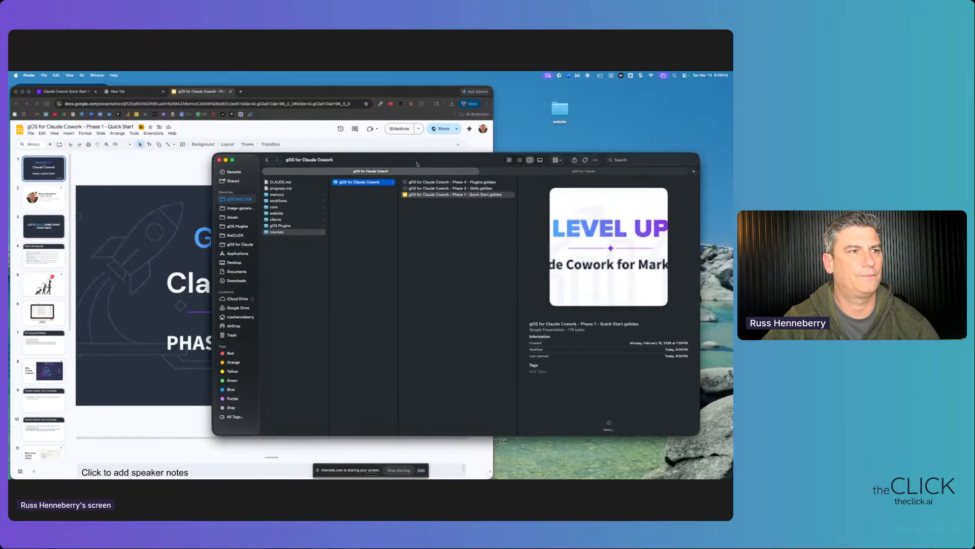
{"action": "left_click_drag", "start_coordinate": [694, 154], "coordinate": [585, 183]}
{"action": "left_click_drag", "start_coordinate": [361, 193], "coordinate": [505, 196]}
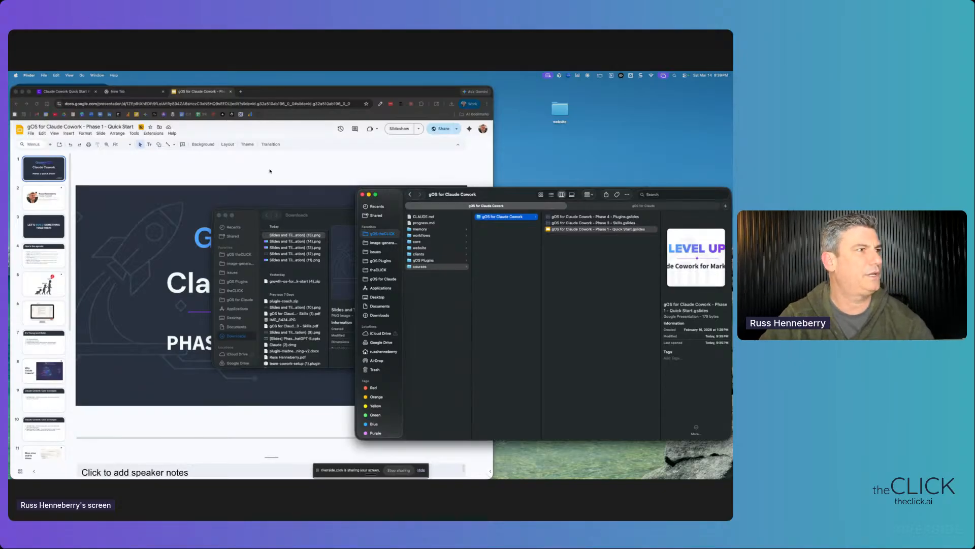
{"action": "left_click", "coordinate": [302, 95]}
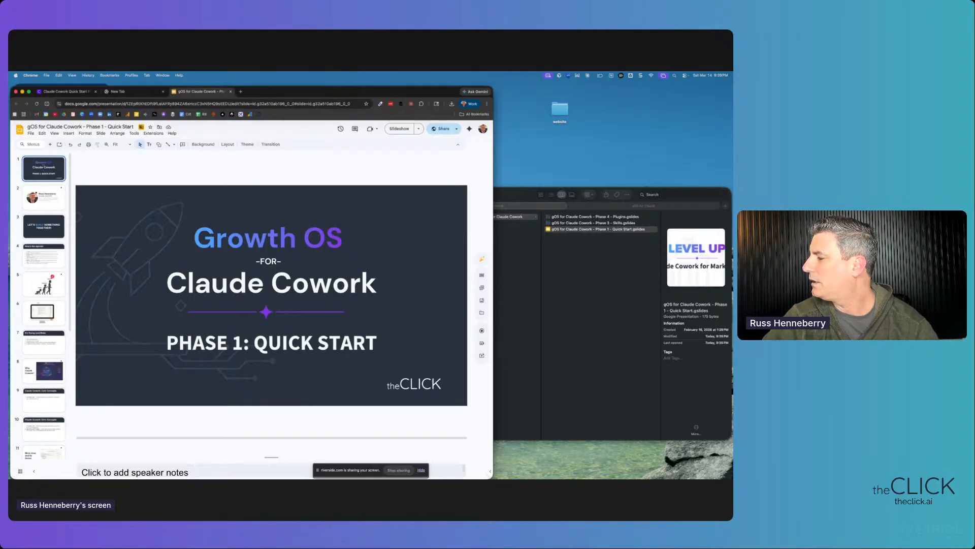
- Pull the Cowork window into view, enlarge it, and start a new task from the sidebar
{"action": "left_click_drag", "start_coordinate": [229, 476], "coordinate": [270, 109]}
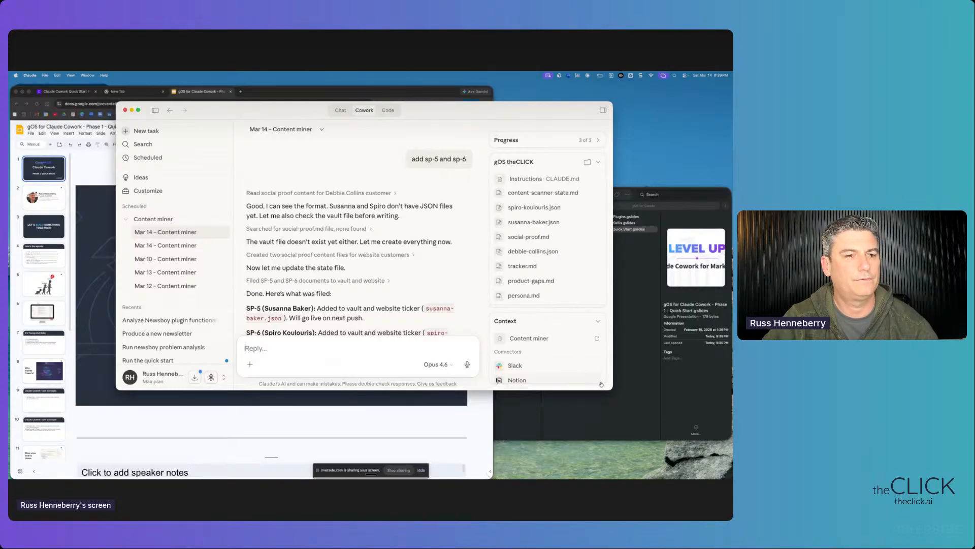
{"action": "left_click_drag", "start_coordinate": [614, 391], "coordinate": [682, 478]}
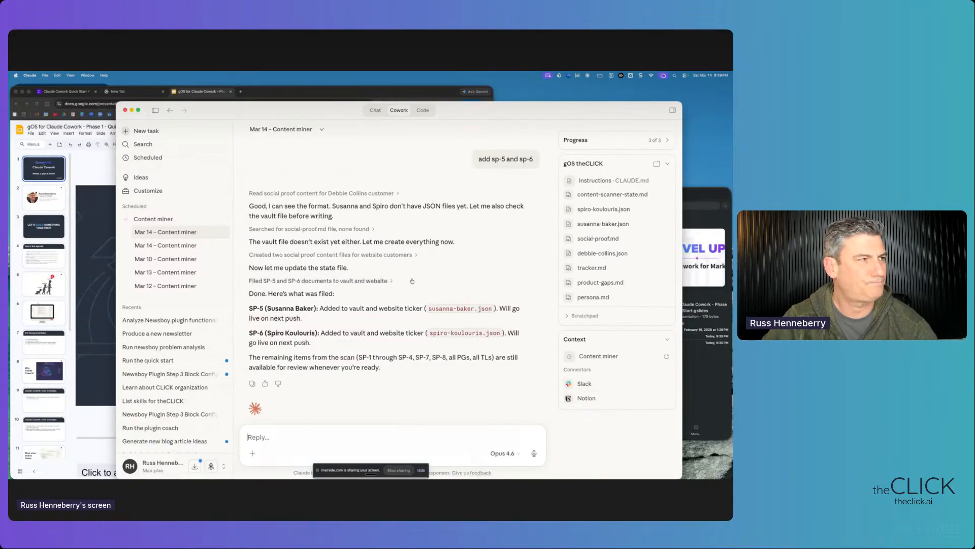
{"action": "left_click", "coordinate": [146, 131]}
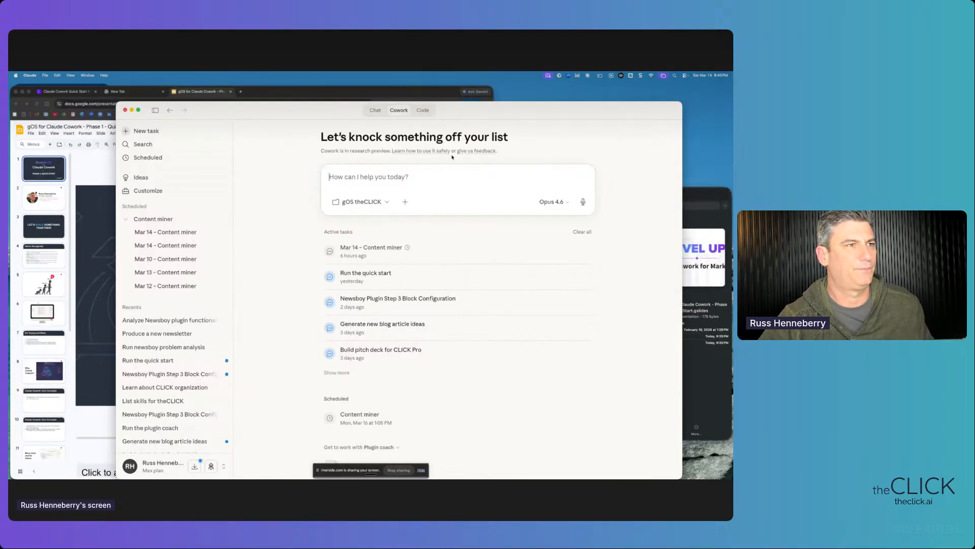
- Move the Cowork window aside and create a new untitled folder on the desktop
{"action": "left_click_drag", "start_coordinate": [478, 116], "coordinate": [438, 101]}
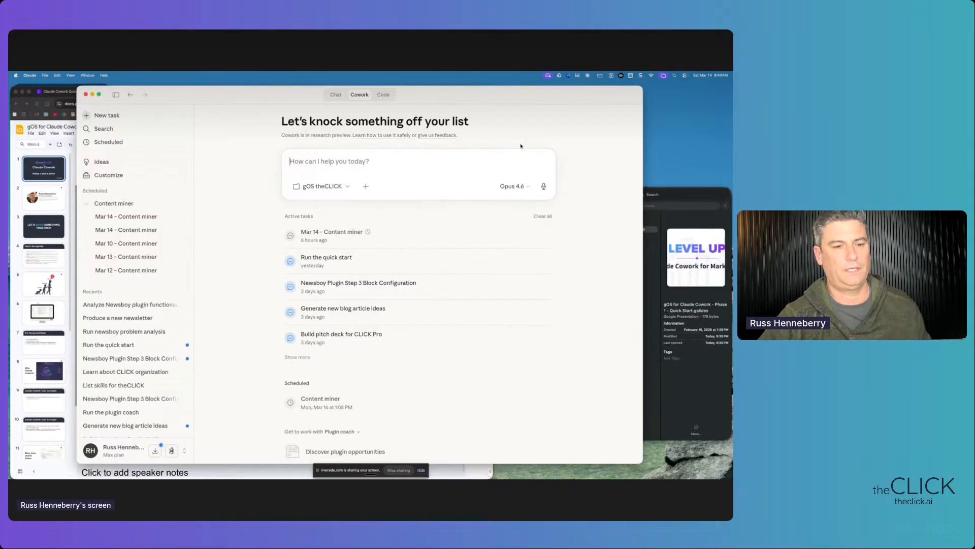
{"action": "right_click", "coordinate": [681, 127]}
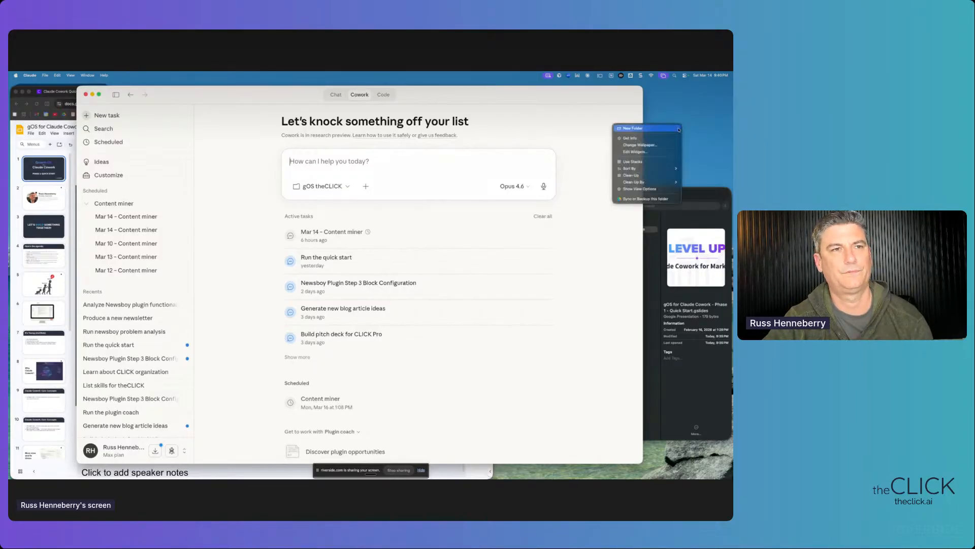
{"action": "left_click", "coordinate": [671, 129]}
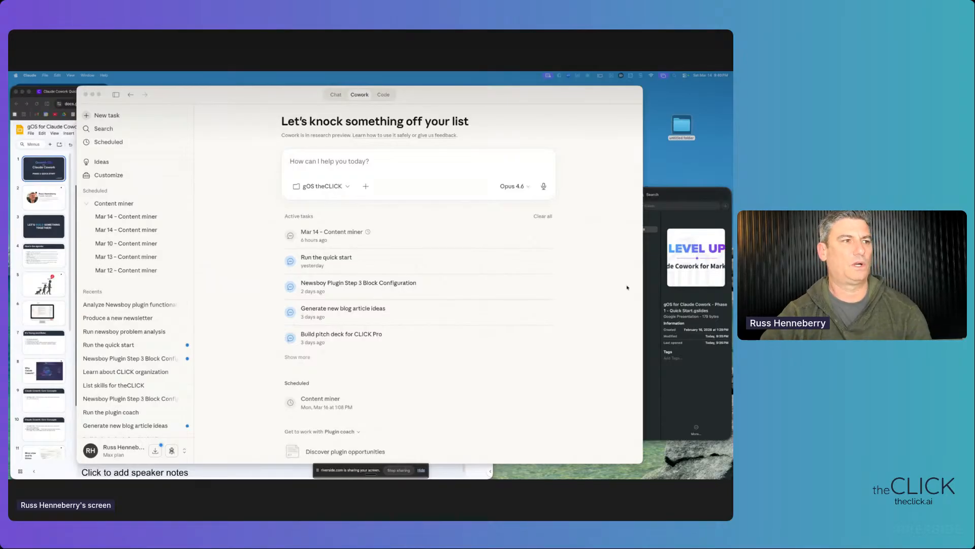
- Rename the untitled folder to 'theCLICK', then return to Cowork
{"action": "right_click", "coordinate": [680, 142]}
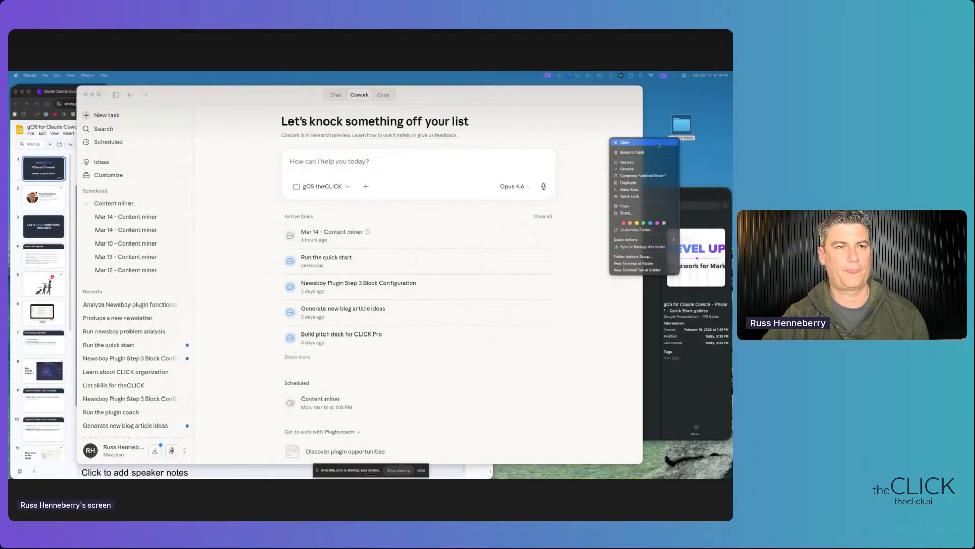
{"action": "left_click", "coordinate": [642, 170]}
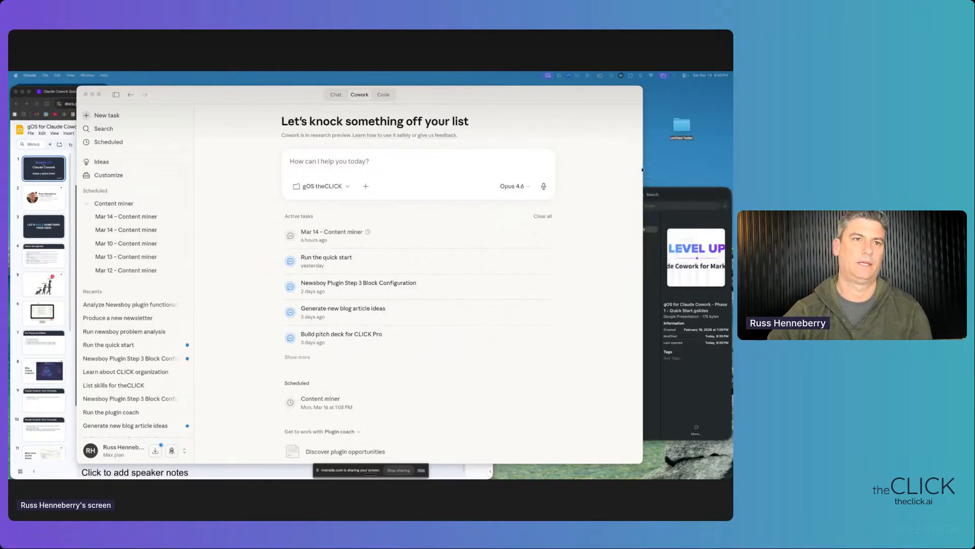
{"action": "left_click", "coordinate": [687, 140]}
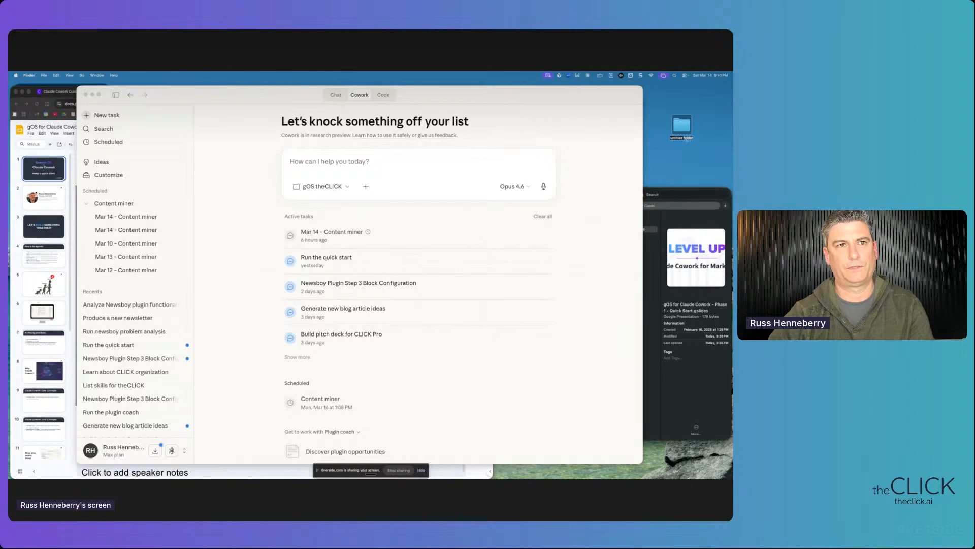
{"action": "type", "text": "theCLICK"}
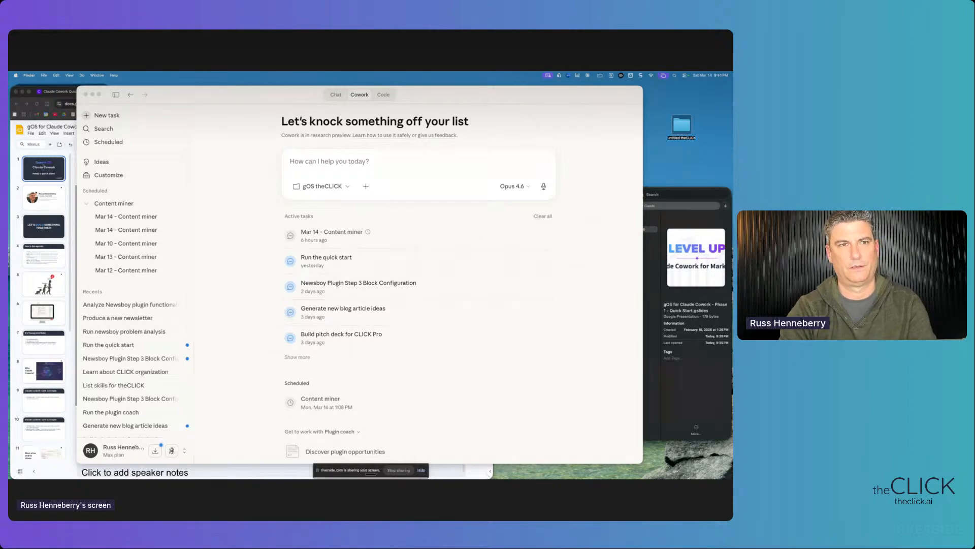
{"action": "key", "text": "BackSpace"}
{"action": "key", "text": "BackSpace"}
{"action": "key", "text": "BackSpace"}
{"action": "key", "text": "BackSpace"}
{"action": "key", "text": "BackSpace"}
{"action": "key", "text": "BackSpace"}
{"action": "key", "text": "BackSpace"}
{"action": "key", "text": "BackSpace"}
{"action": "key", "text": "BackSpace"}
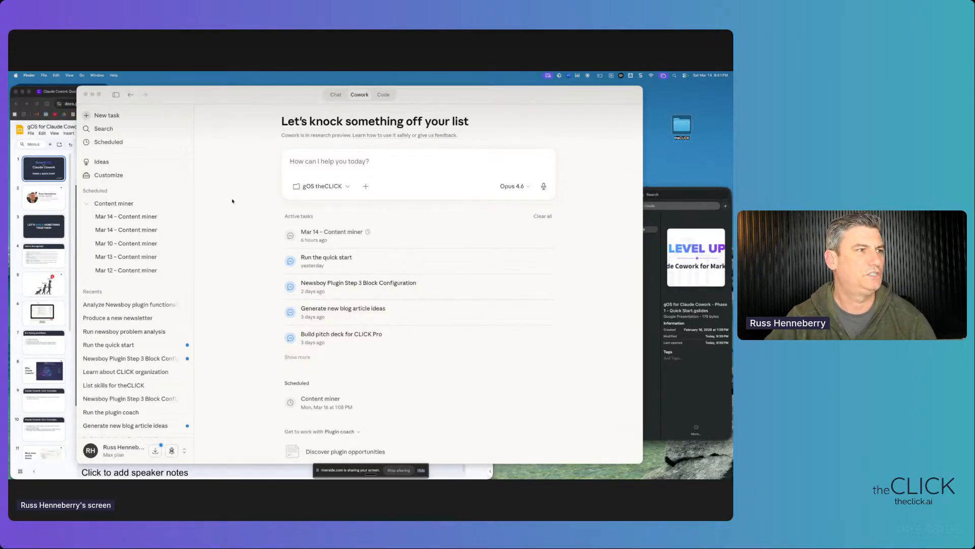
{"action": "left_click", "coordinate": [233, 200]}
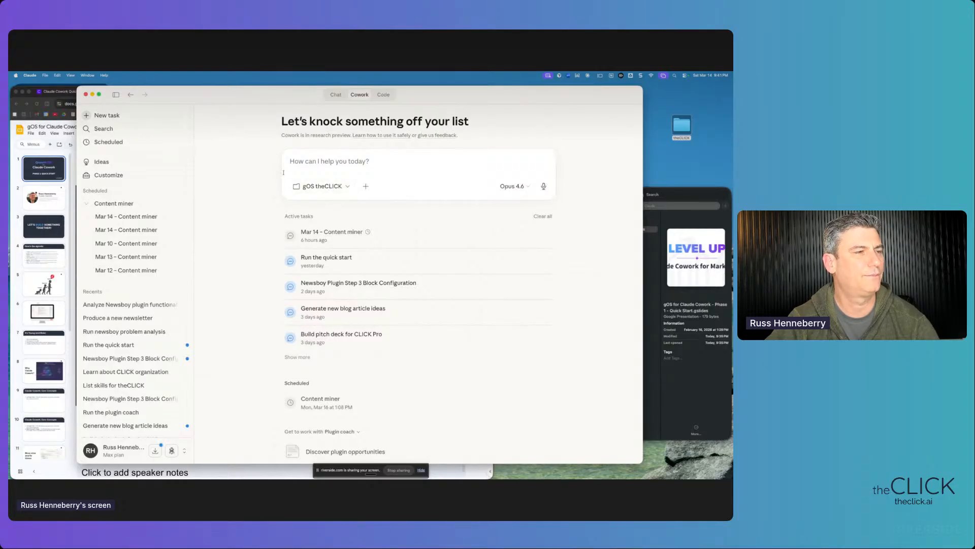
- Set the task's working folder to Desktop > theCLICK
{"action": "left_click", "coordinate": [321, 186]}
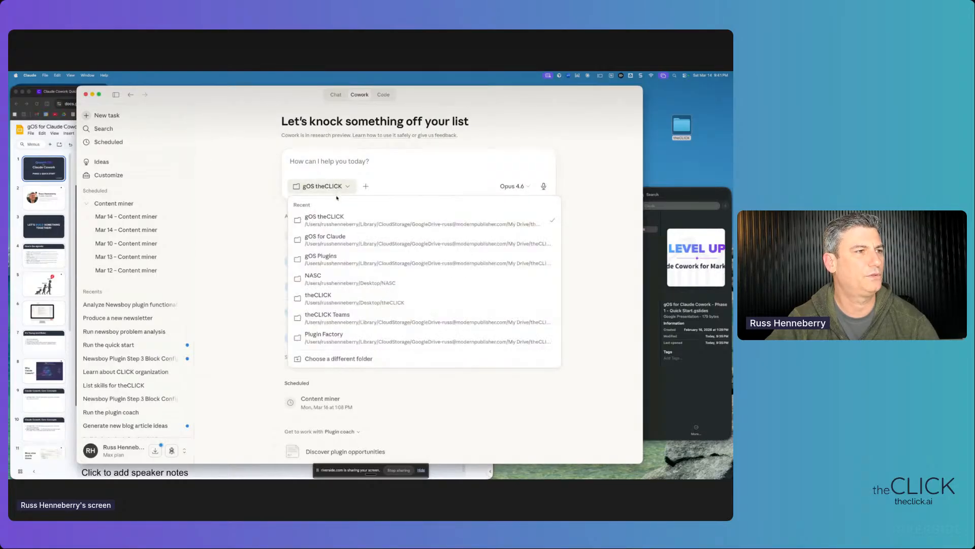
{"action": "left_click", "coordinate": [374, 359]}
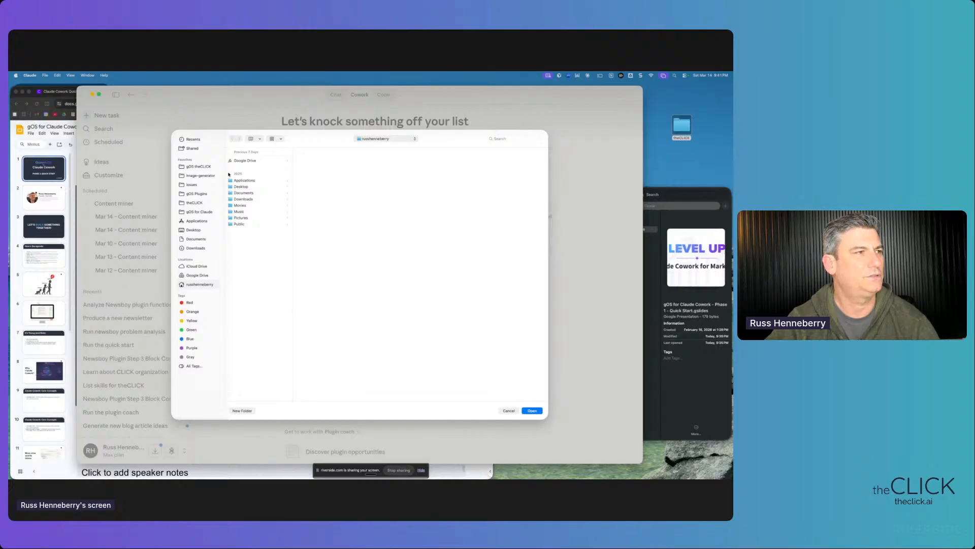
{"action": "left_click", "coordinate": [194, 231]}
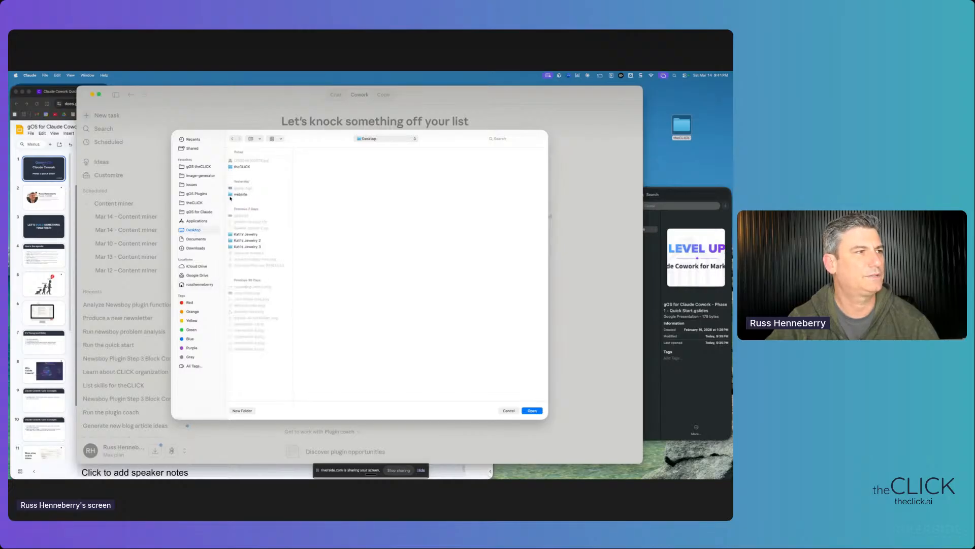
{"action": "left_click", "coordinate": [241, 167]}
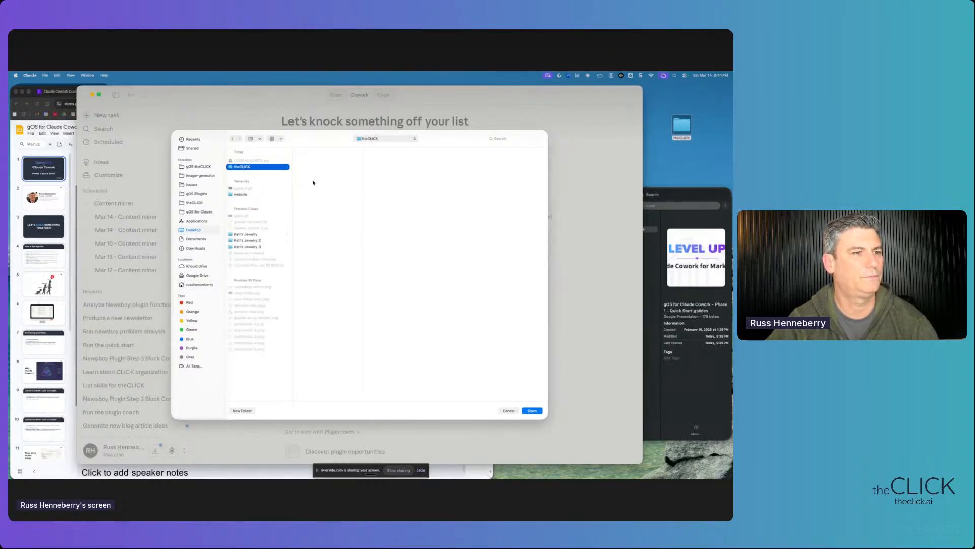
{"action": "left_click", "coordinate": [532, 411]}
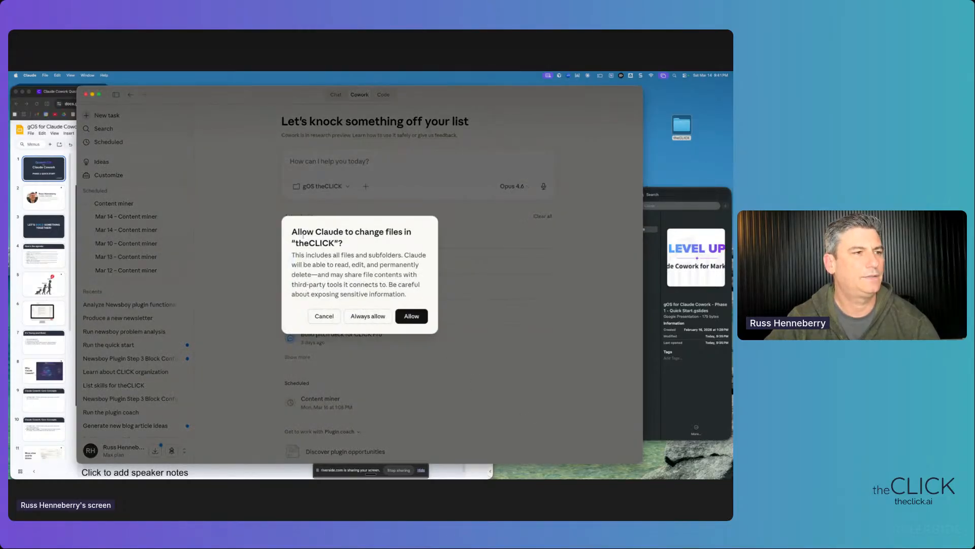
- Allow Claude to change files in theCLICK and open that desktop folder
{"action": "left_click_drag", "start_coordinate": [292, 232], "coordinate": [382, 294]}
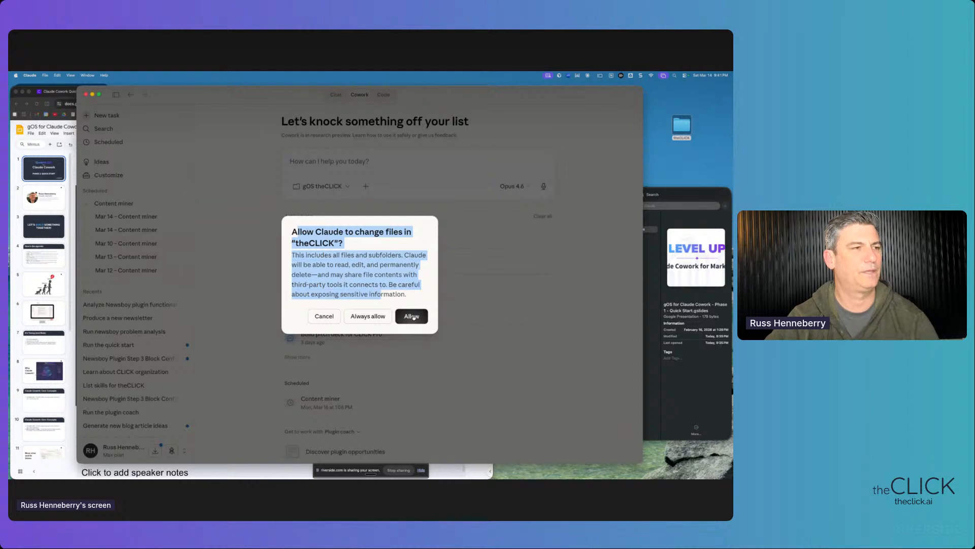
{"action": "left_click", "coordinate": [413, 316]}
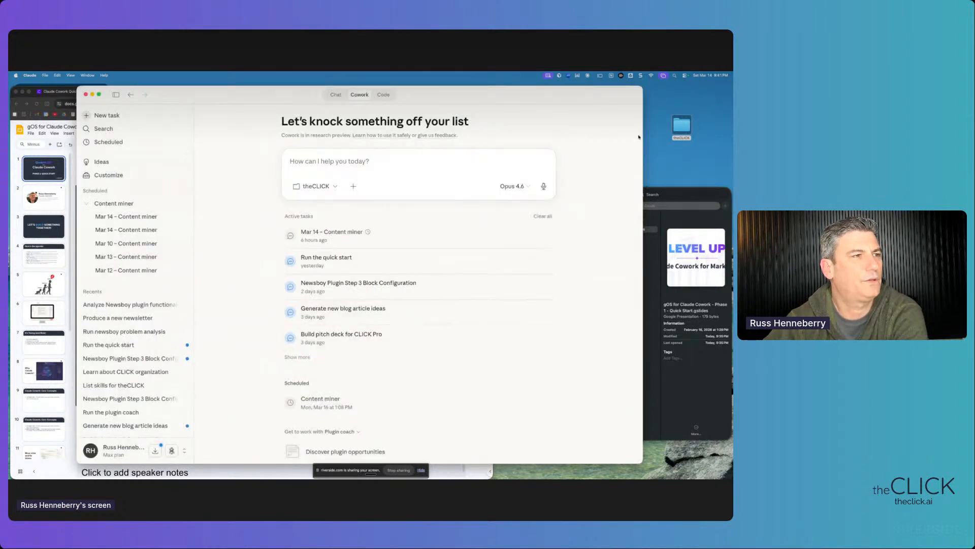
{"action": "double_click", "coordinate": [671, 133]}
- Place the theCLICK Finder window narrow and tall on the right, with Cowork back in front
{"action": "left_click_drag", "start_coordinate": [467, 212], "coordinate": [572, 195]}
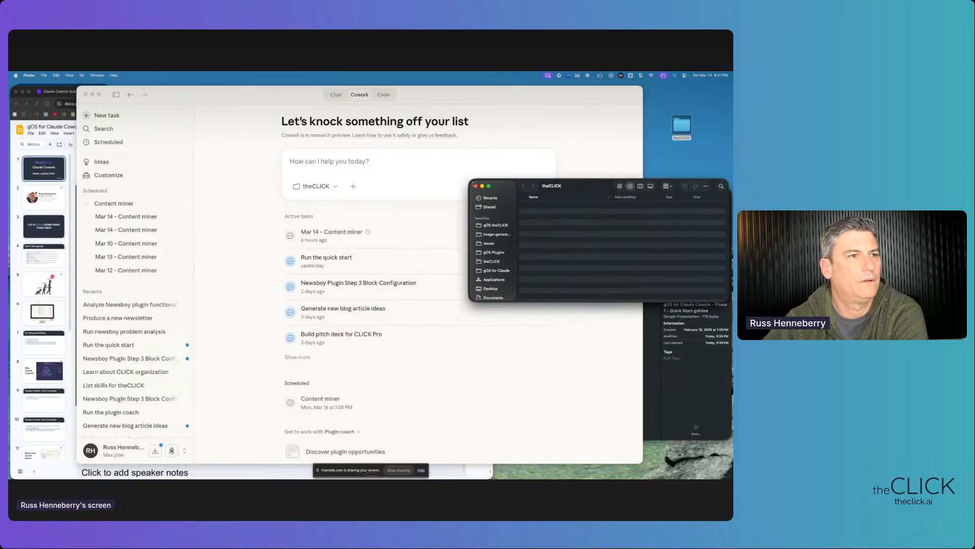
{"action": "left_click_drag", "start_coordinate": [469, 179], "coordinate": [554, 155]}
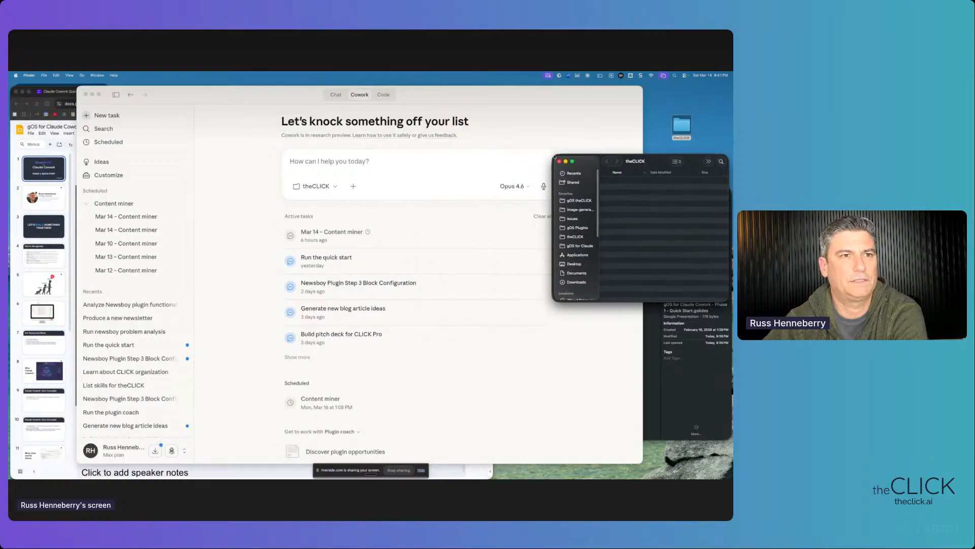
{"action": "left_click_drag", "start_coordinate": [494, 95], "coordinate": [465, 102]}
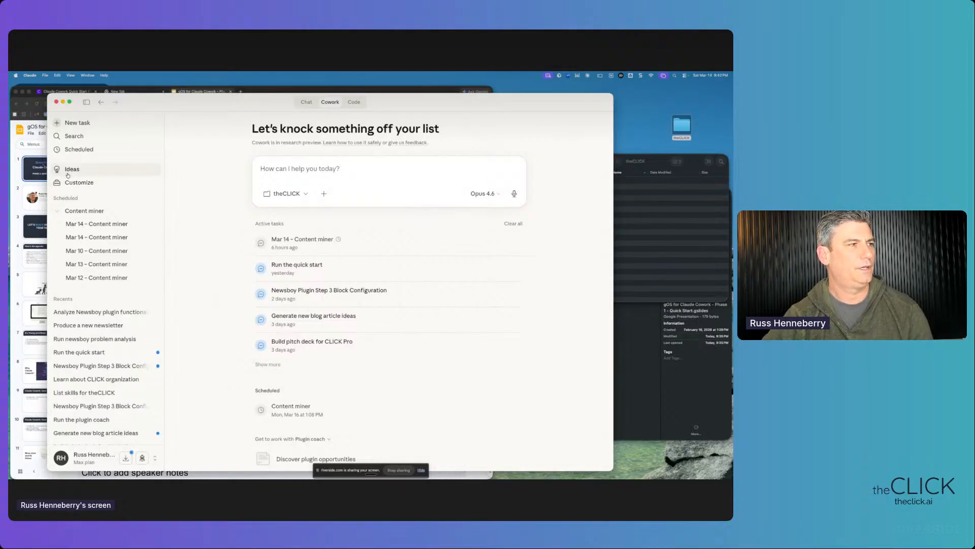
- Review the Growth os quick start plugin (version 2.0.0) in Customize, then list gOS theCLICK in Finder
{"action": "left_click", "coordinate": [90, 186]}
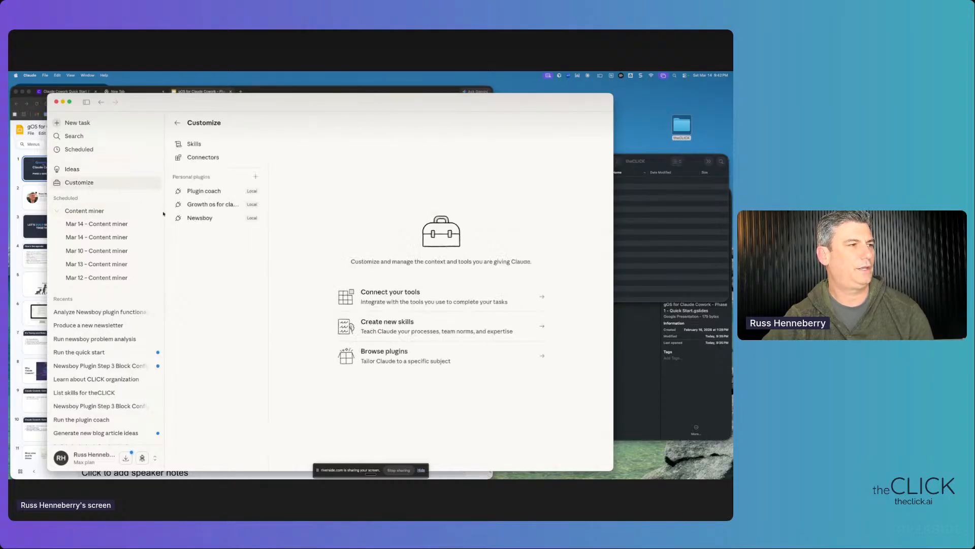
{"action": "left_click", "coordinate": [206, 204]}
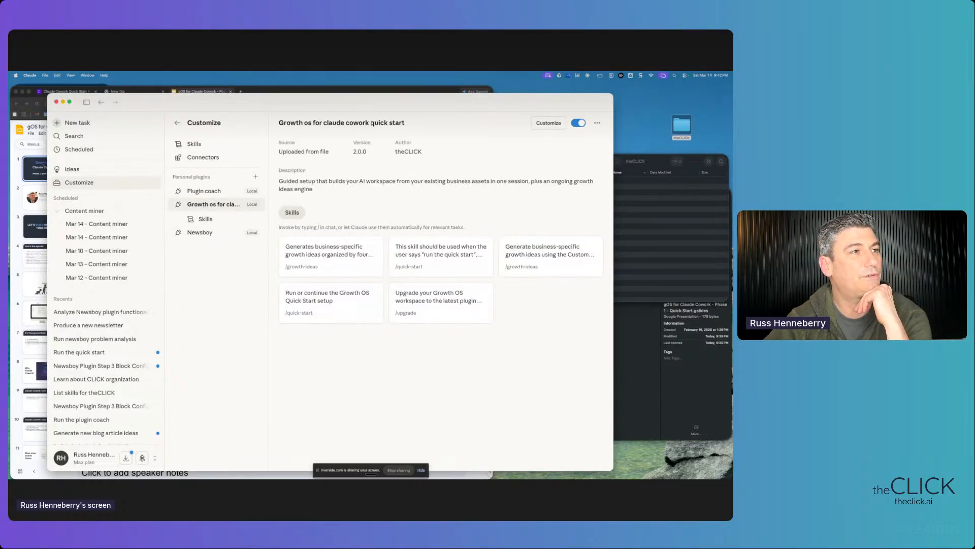
{"action": "left_click_drag", "start_coordinate": [346, 123], "coordinate": [412, 125]}
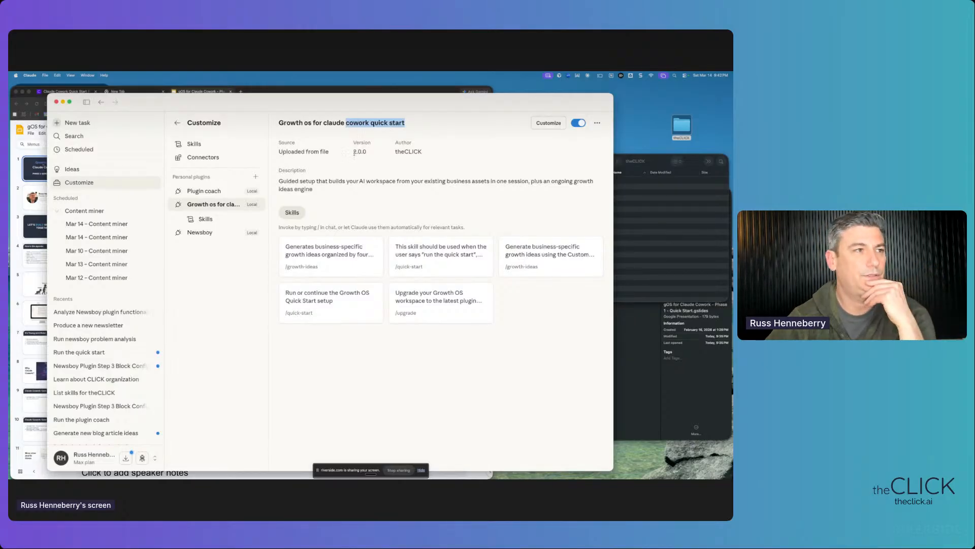
{"action": "left_click_drag", "start_coordinate": [353, 151], "coordinate": [370, 157]}
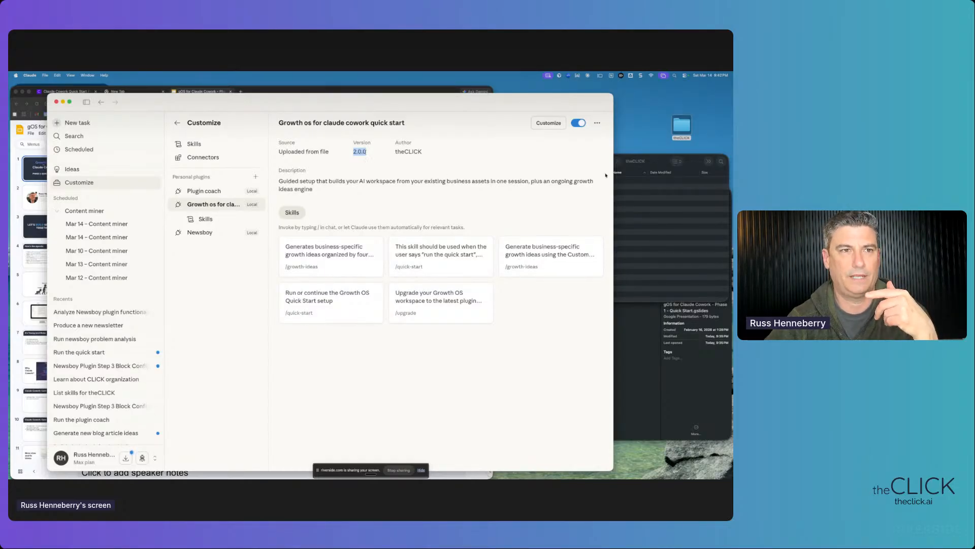
{"action": "left_click", "coordinate": [661, 163]}
{"action": "left_click", "coordinate": [580, 202]}
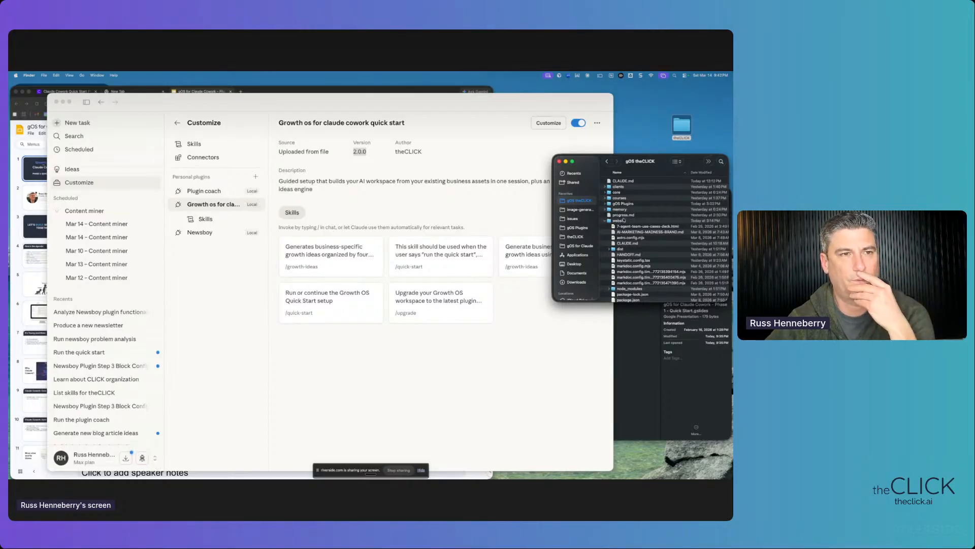
- Expand the core folder and collapse website in the gOS theCLICK workspace listing
{"action": "left_click", "coordinate": [605, 193]}
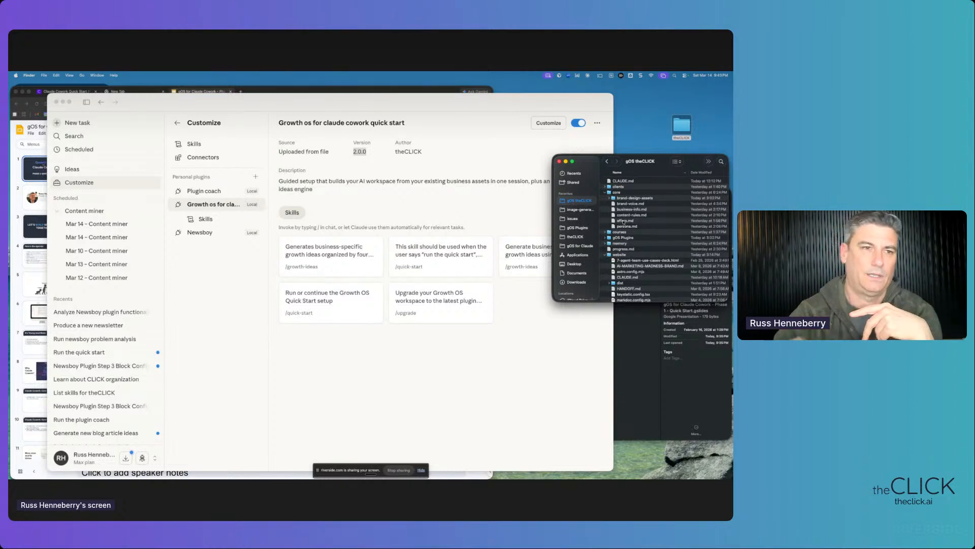
{"action": "scroll", "coordinate": [624, 221], "scroll_direction": "down", "scroll_amount": 3}
{"action": "scroll", "coordinate": [623, 225], "scroll_direction": "up", "scroll_amount": 1}
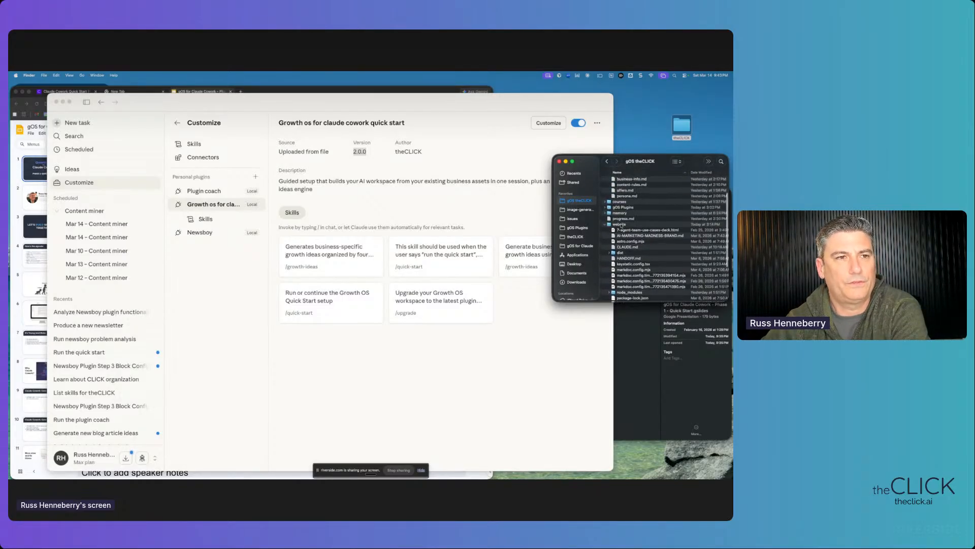
{"action": "left_click", "coordinate": [605, 225]}
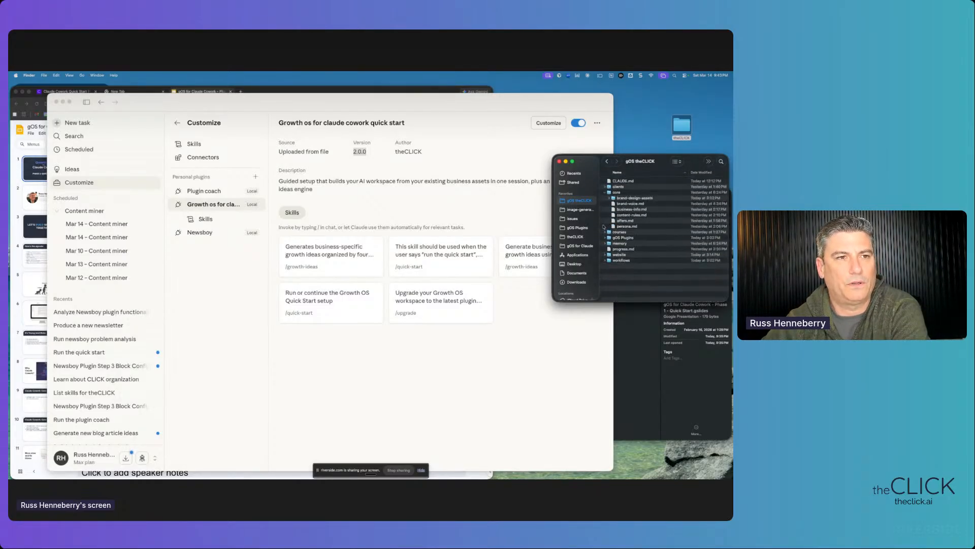
- Expand workflows and its marketing subfolder, then bring Claude and the slide deck forward
{"action": "left_click", "coordinate": [620, 261]}
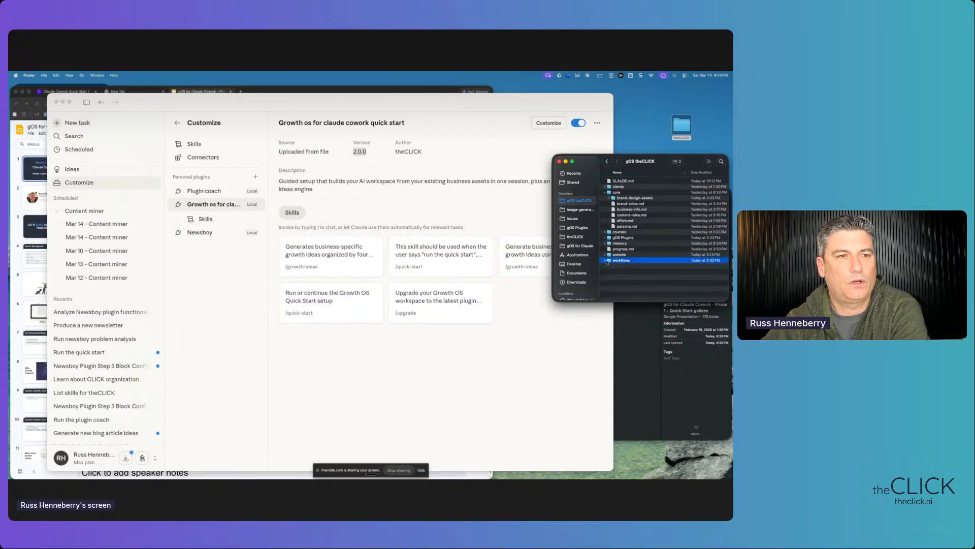
{"action": "left_click", "coordinate": [604, 260]}
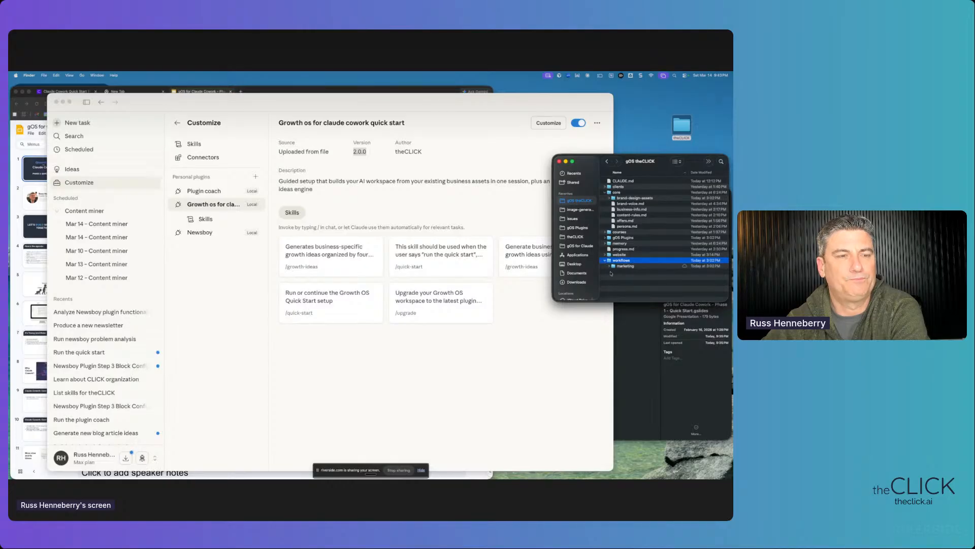
{"action": "left_click", "coordinate": [612, 266]}
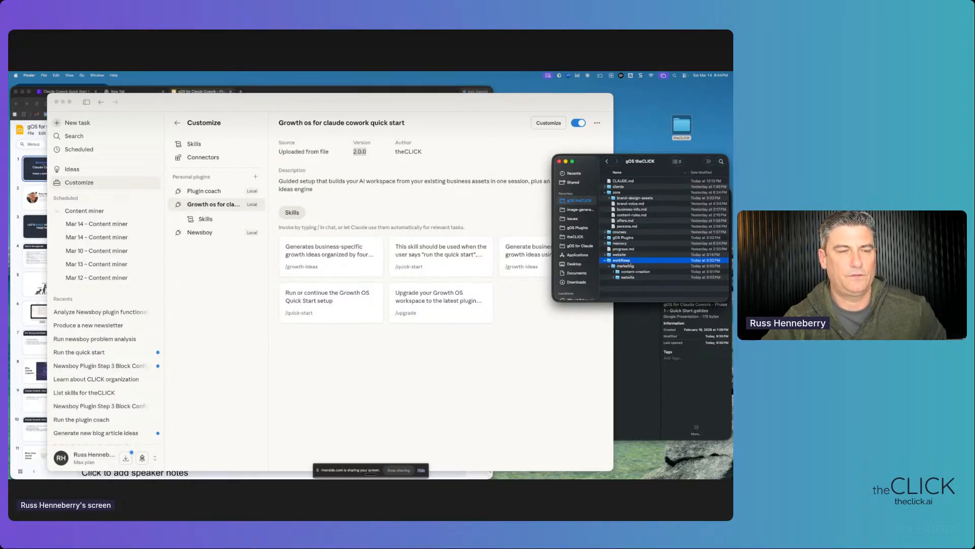
{"action": "left_click", "coordinate": [489, 163]}
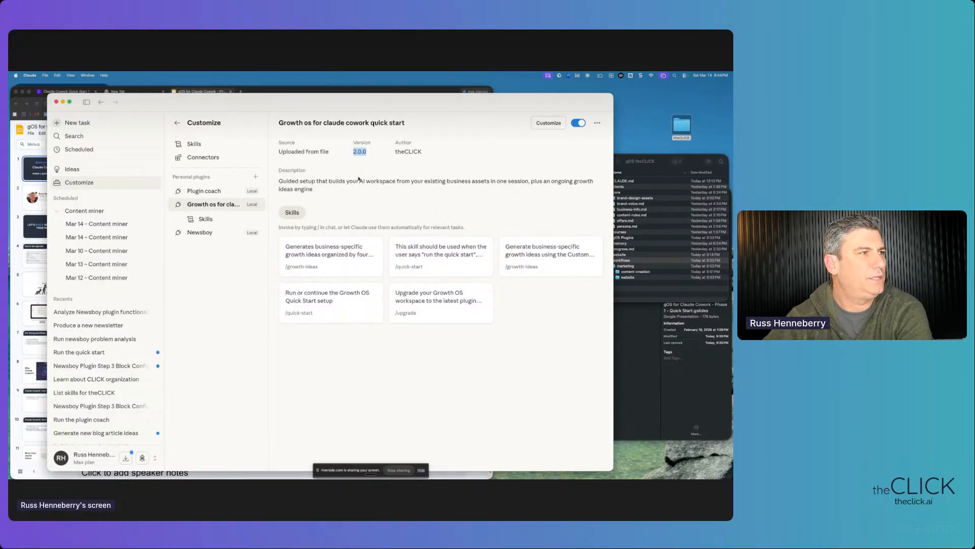
{"action": "left_click", "coordinate": [378, 92]}
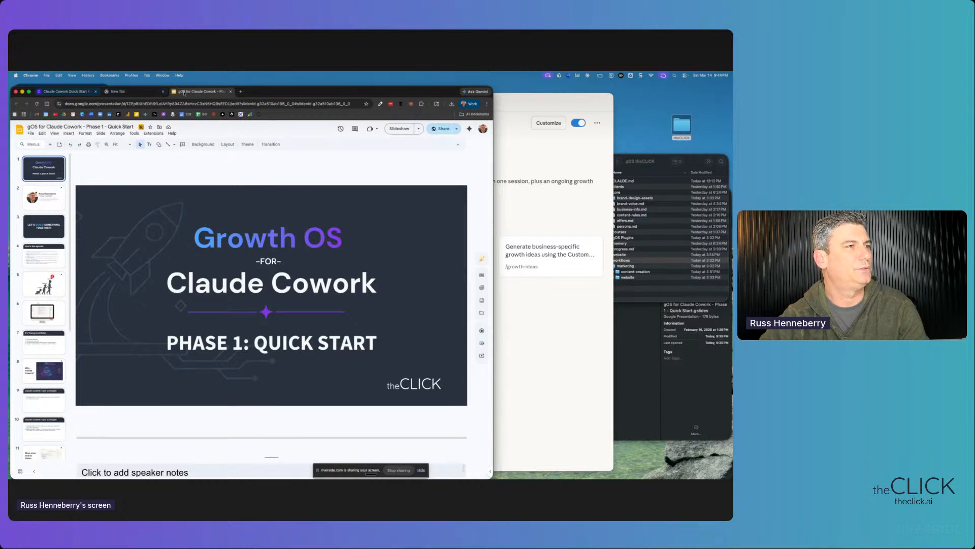
- Go to theclick.ai in a new tab and open Quick Start > View All Plugins
{"action": "left_click", "coordinate": [240, 91]}
{"action": "left_click", "coordinate": [190, 102]}
{"action": "type", "text": "theclick.ai"}
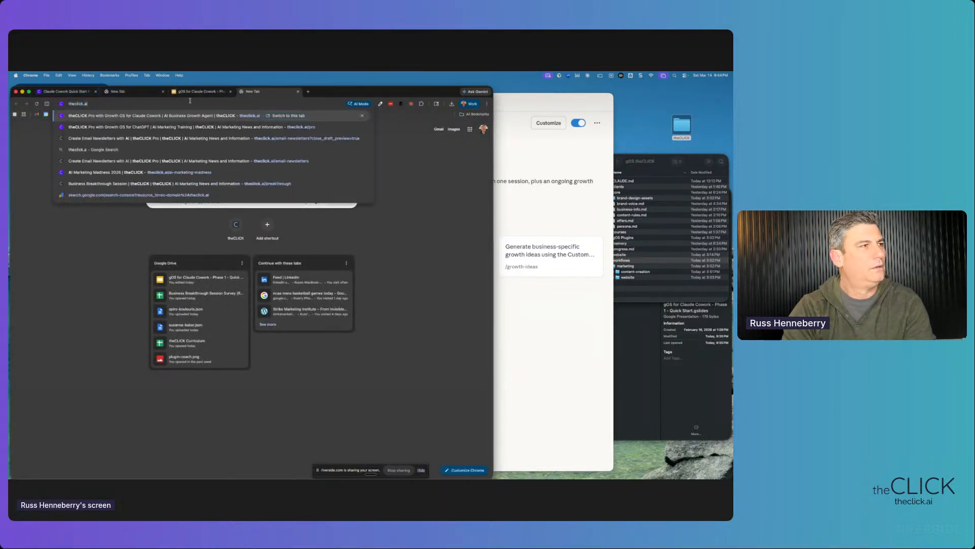
{"action": "key", "text": "Return"}
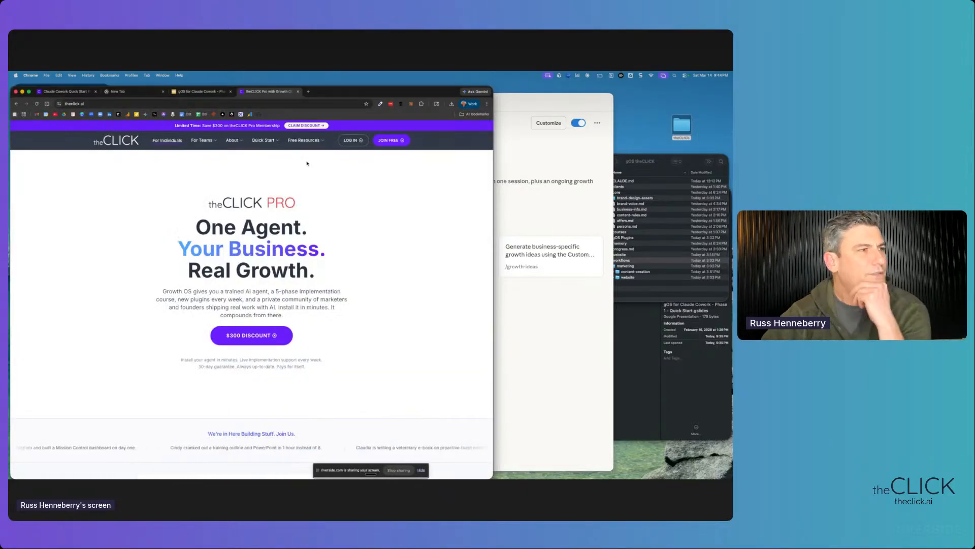
{"action": "mouse_move", "coordinate": [269, 144]}
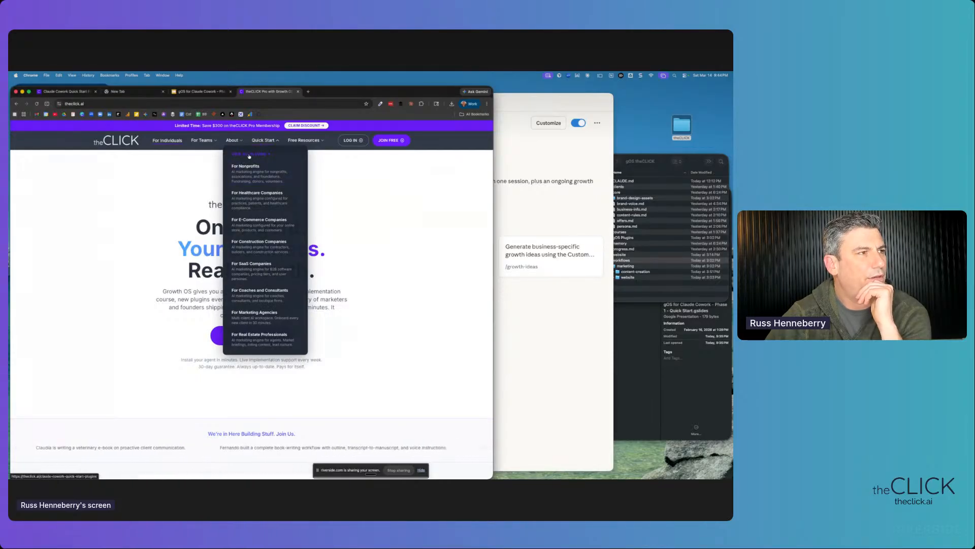
{"action": "left_click", "coordinate": [249, 155]}
- Browse the industry-specific Growth OS plugin cards on the plugins page
{"action": "scroll", "coordinate": [289, 235], "scroll_direction": "down", "scroll_amount": 3}
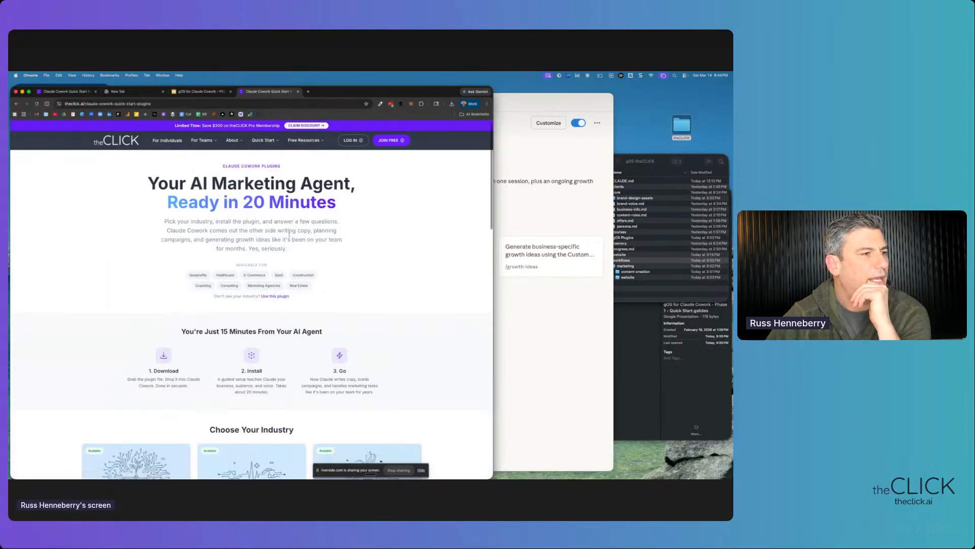
{"action": "scroll", "coordinate": [289, 234], "scroll_direction": "down", "scroll_amount": 3}
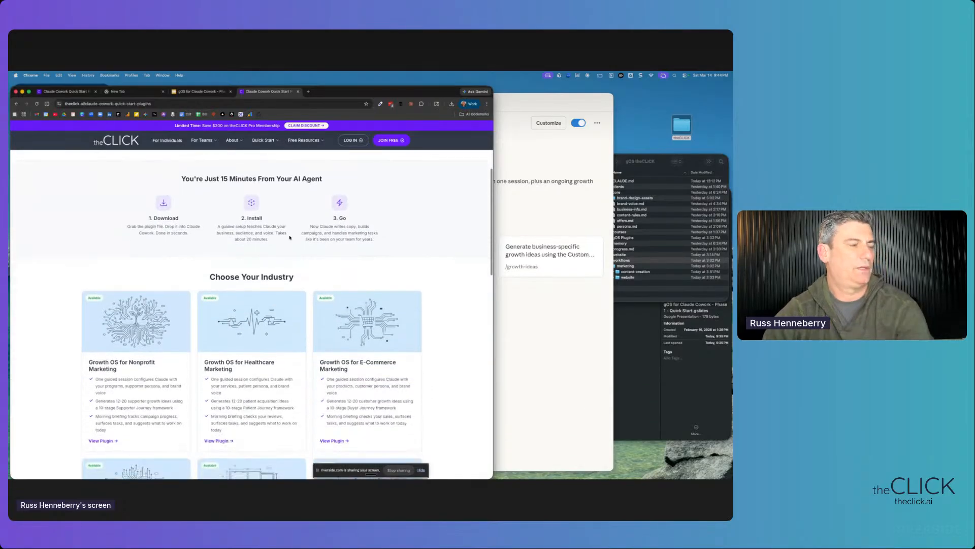
{"action": "scroll", "coordinate": [290, 236], "scroll_direction": "down", "scroll_amount": 1}
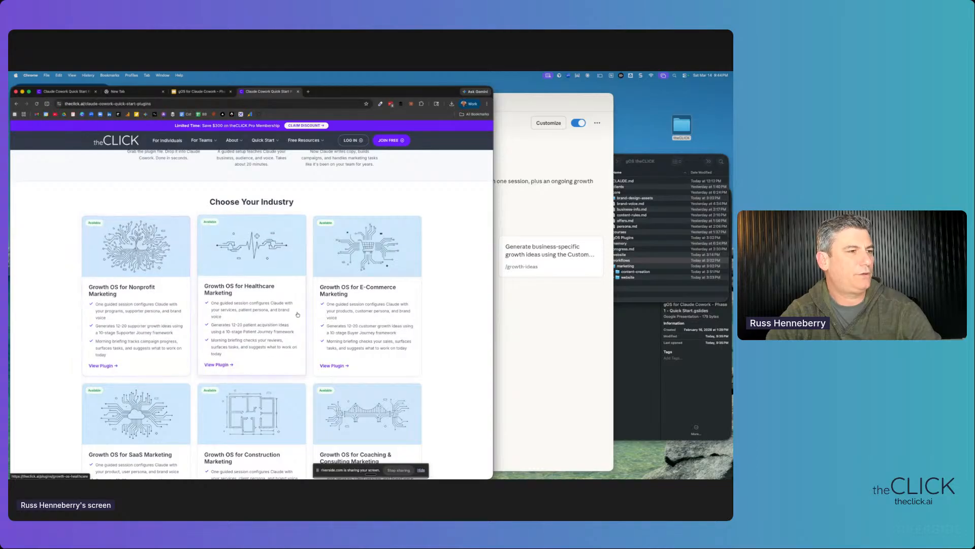
{"action": "scroll", "coordinate": [337, 324], "scroll_direction": "down", "scroll_amount": 1}
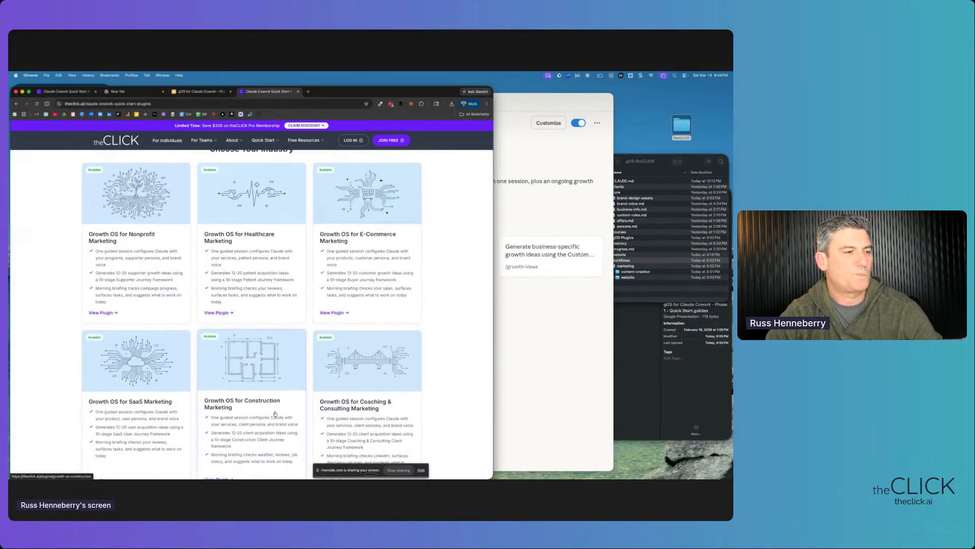
{"action": "scroll", "coordinate": [304, 403], "scroll_direction": "down", "scroll_amount": 1}
{"action": "scroll", "coordinate": [304, 404], "scroll_direction": "down", "scroll_amount": 5}
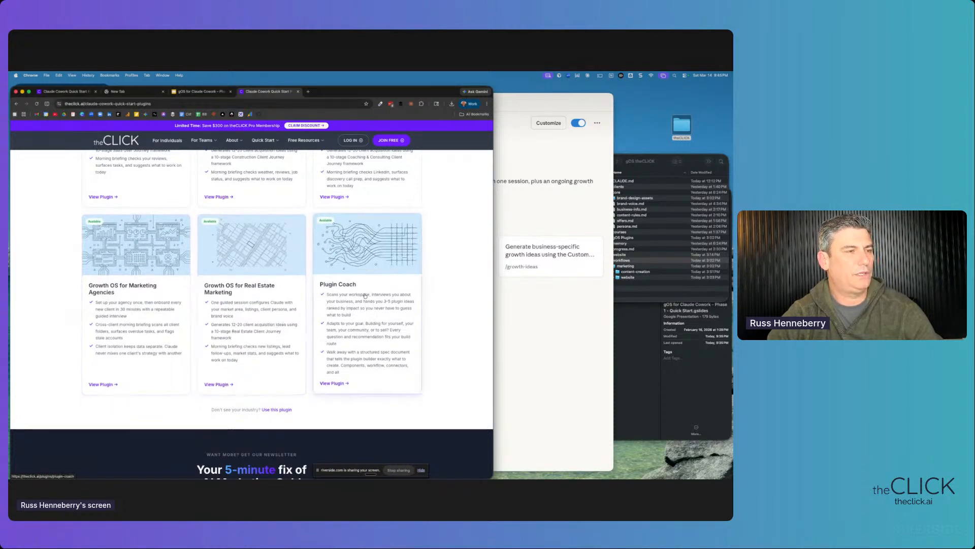
{"action": "scroll", "coordinate": [366, 304], "scroll_direction": "up", "scroll_amount": 10}
{"action": "scroll", "coordinate": [367, 322], "scroll_direction": "down", "scroll_amount": 2}
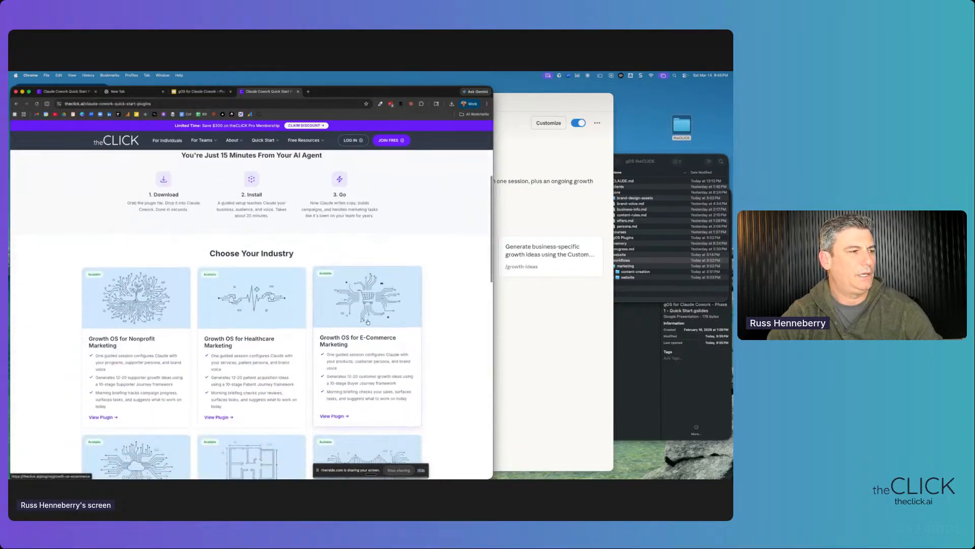
{"action": "scroll", "coordinate": [368, 322], "scroll_direction": "down", "scroll_amount": 2}
{"action": "scroll", "coordinate": [255, 385], "scroll_direction": "down", "scroll_amount": 3}
{"action": "scroll", "coordinate": [255, 384], "scroll_direction": "up", "scroll_amount": 2}
{"action": "scroll", "coordinate": [254, 384], "scroll_direction": "up", "scroll_amount": 5}
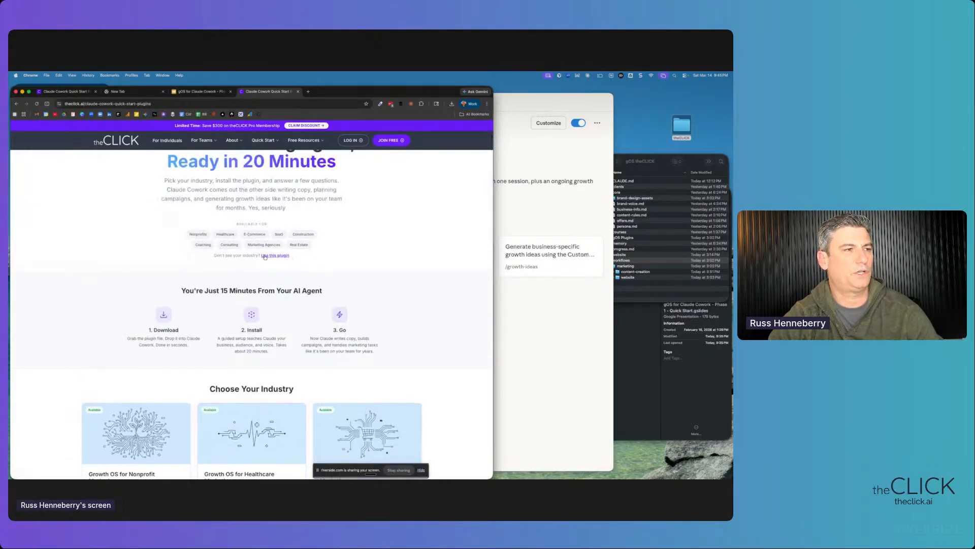
{"action": "left_click_drag", "start_coordinate": [214, 256], "coordinate": [234, 257]}
- Join with an email address to download growth-os-for-claude-cowork-quick-start (5).zip
{"action": "left_click", "coordinate": [277, 255]}
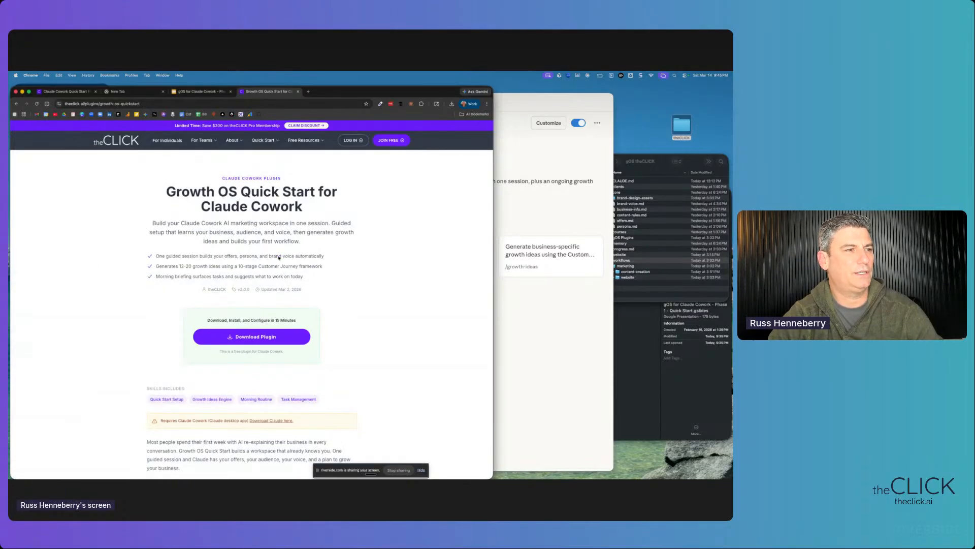
{"action": "left_click", "coordinate": [248, 338]}
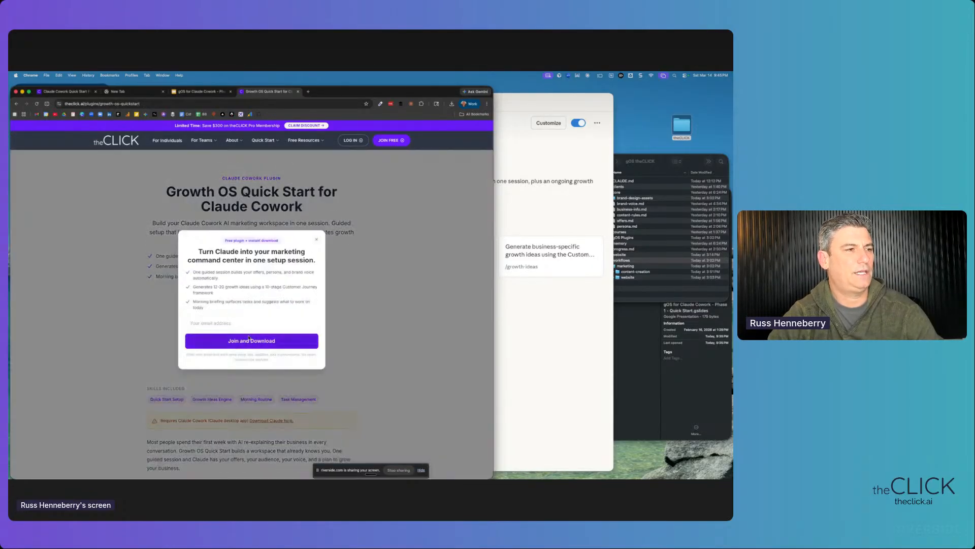
{"action": "left_click", "coordinate": [223, 323]}
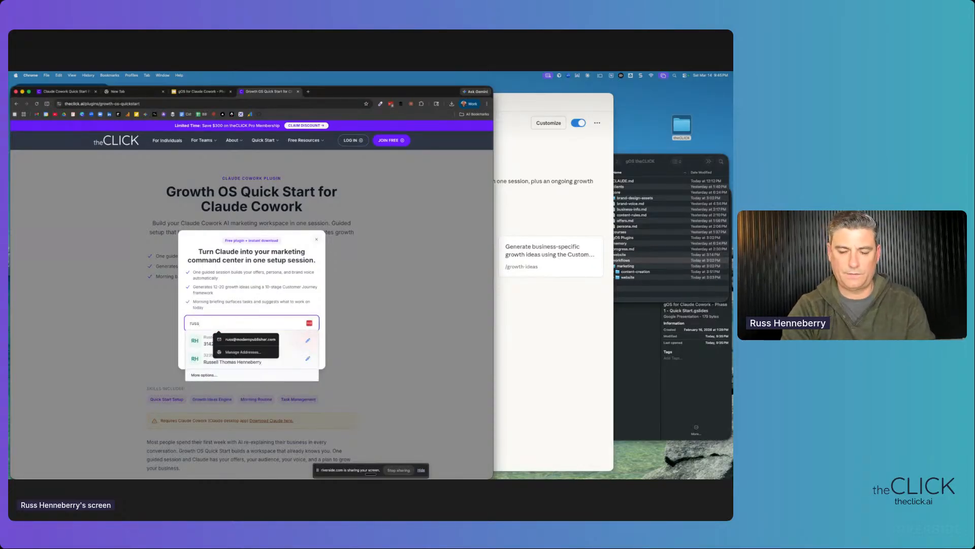
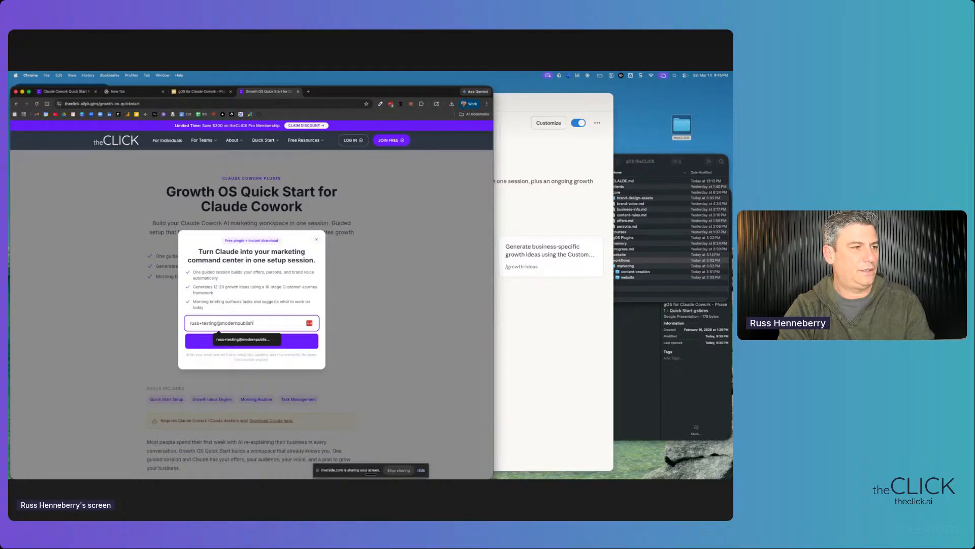
{"action": "left_click", "coordinate": [253, 340]}
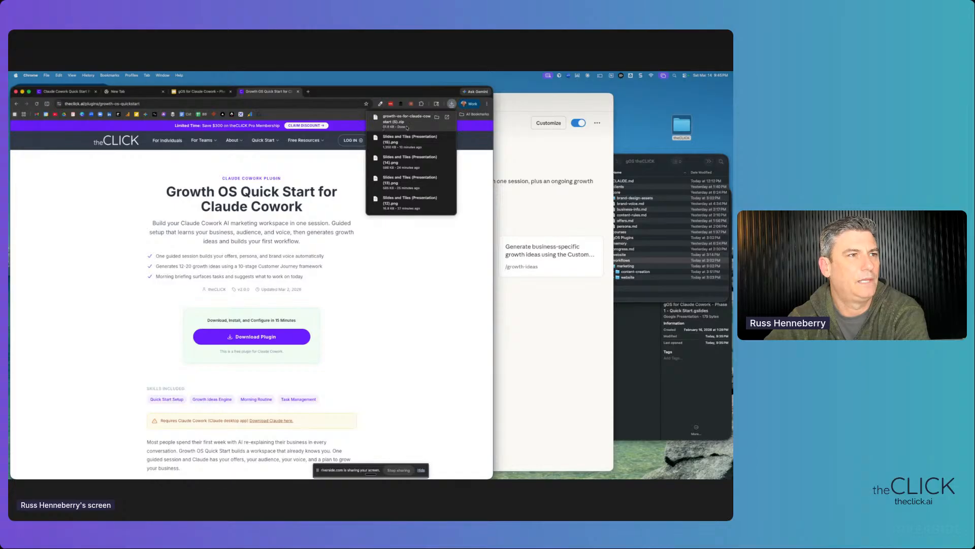
- Reveal the downloaded plugin zip in Finder's Downloads, move that window right, and return to Claude
{"action": "left_click", "coordinate": [437, 117]}
{"action": "left_click_drag", "start_coordinate": [334, 223], "coordinate": [592, 215]}
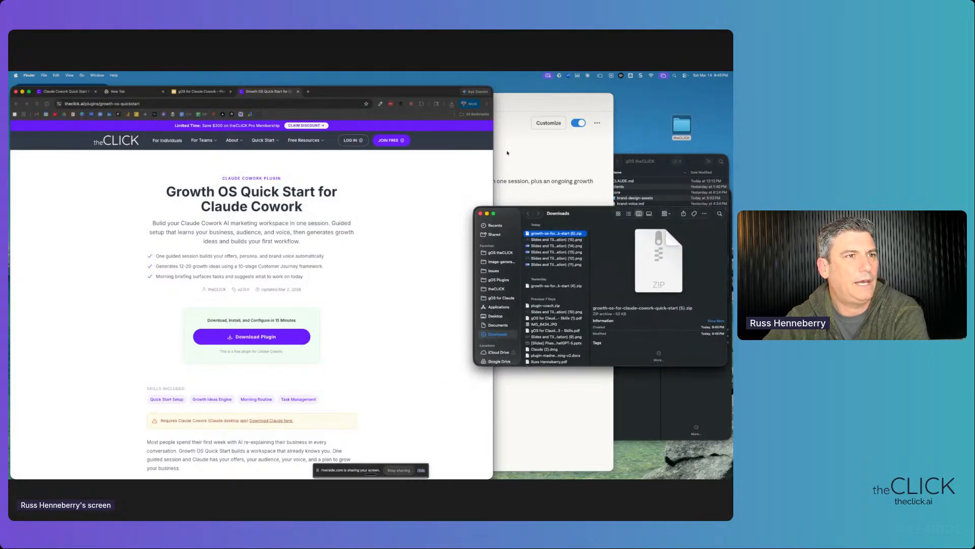
{"action": "left_click", "coordinate": [504, 113]}
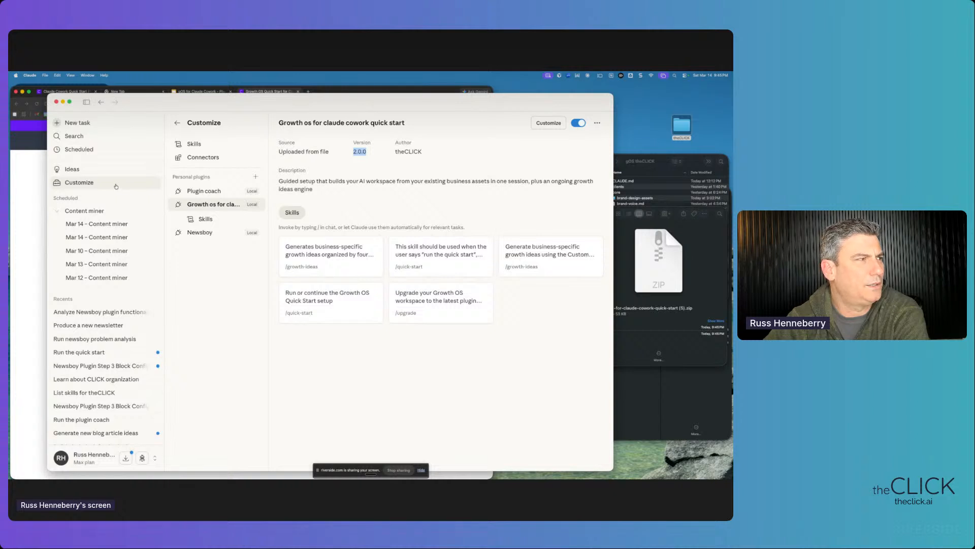
- From the Customize overview, choose Upload plugin under the Personal plugins + menu
{"action": "left_click", "coordinate": [61, 183]}
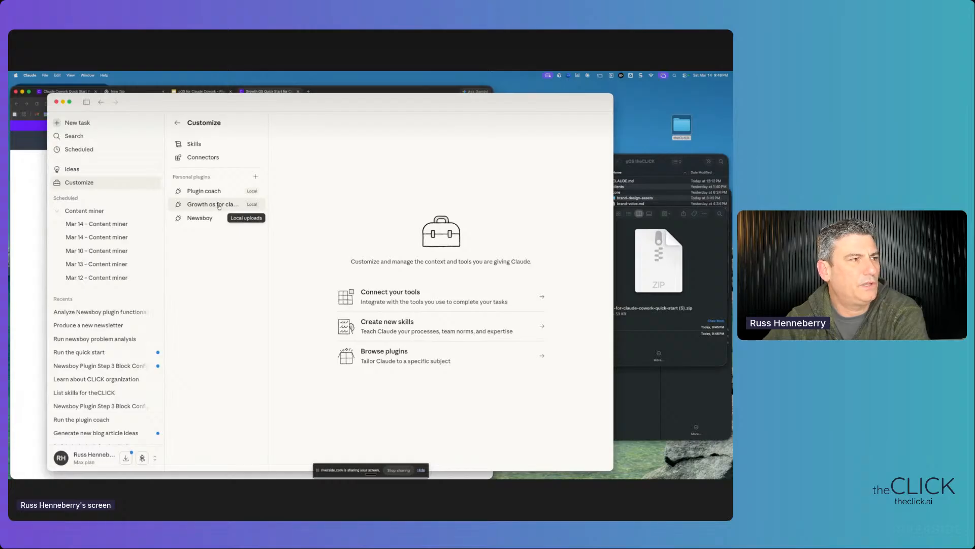
{"action": "left_click", "coordinate": [255, 176]}
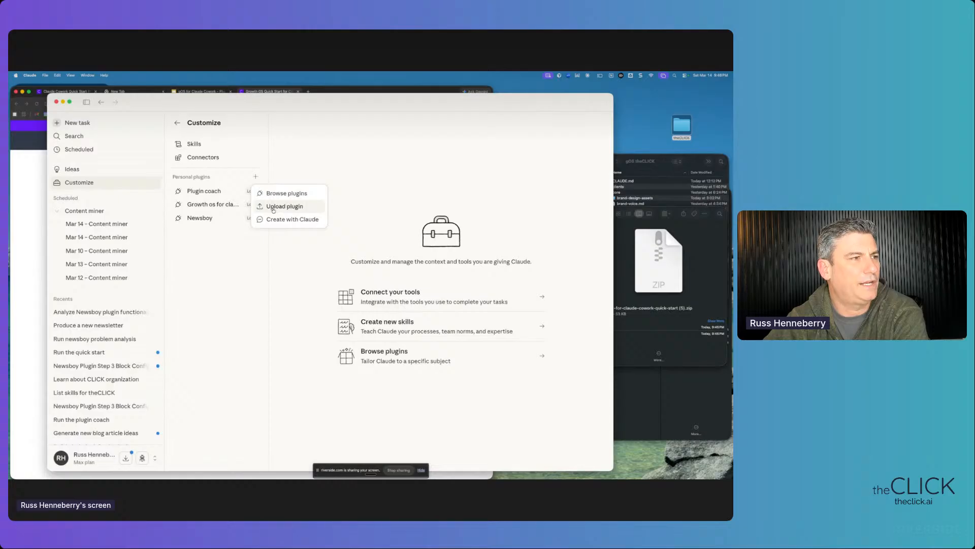
{"action": "left_click", "coordinate": [291, 207]}
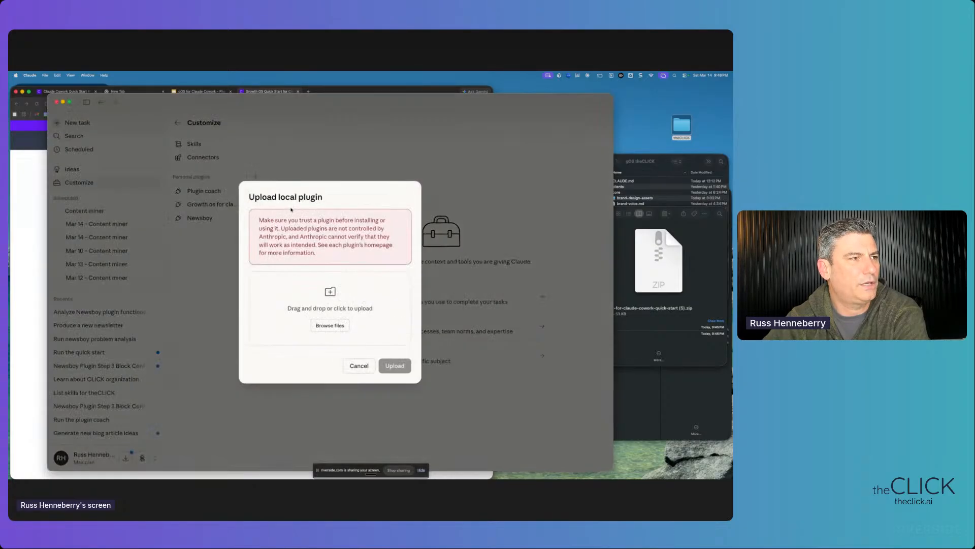
- Upload growth-os-for-claude-cowork-quick-start (5).zip, replacing the installed Growth OS quick start 2.0.0
{"action": "left_click", "coordinate": [677, 211]}
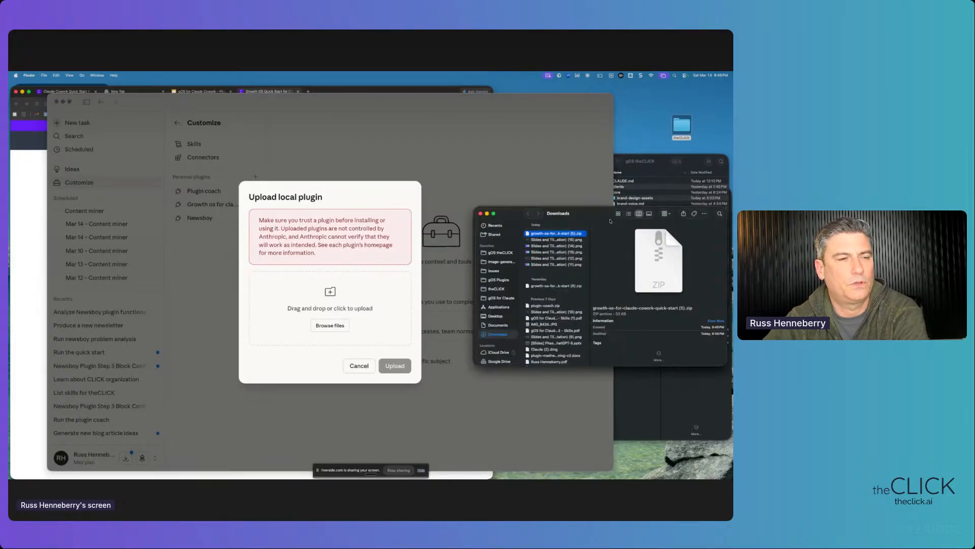
{"action": "left_click_drag", "start_coordinate": [551, 236], "coordinate": [396, 312]}
{"action": "left_click", "coordinate": [389, 361]}
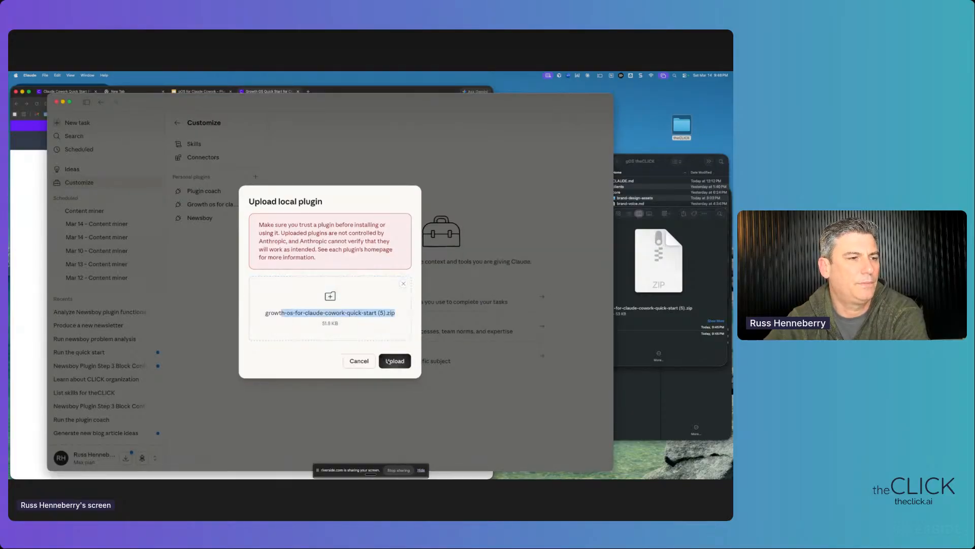
{"action": "left_click_drag", "start_coordinate": [286, 241], "coordinate": [346, 249]}
{"action": "left_click", "coordinate": [381, 325]}
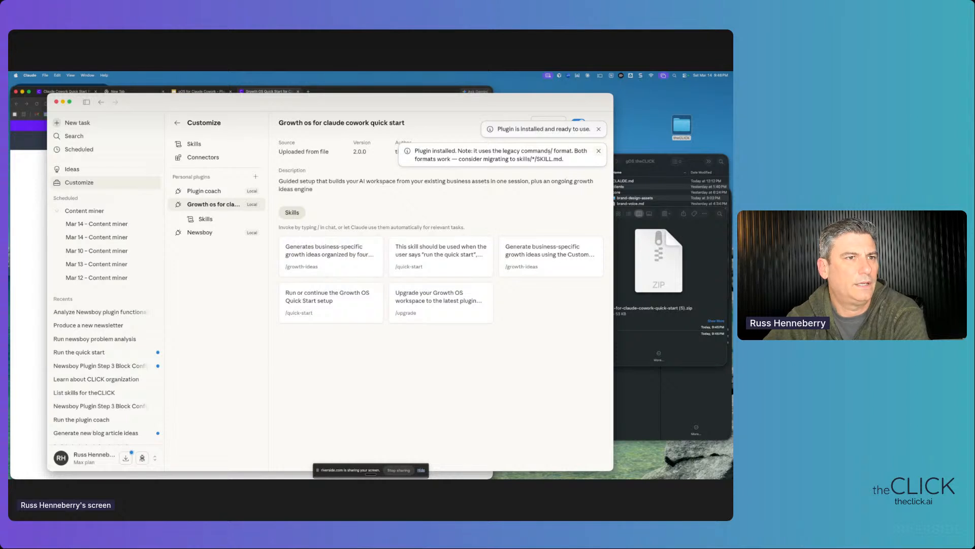
- Close the plugin installed notice and the legacy commands format note
{"action": "left_click_drag", "start_coordinate": [561, 159], "coordinate": [416, 151]}
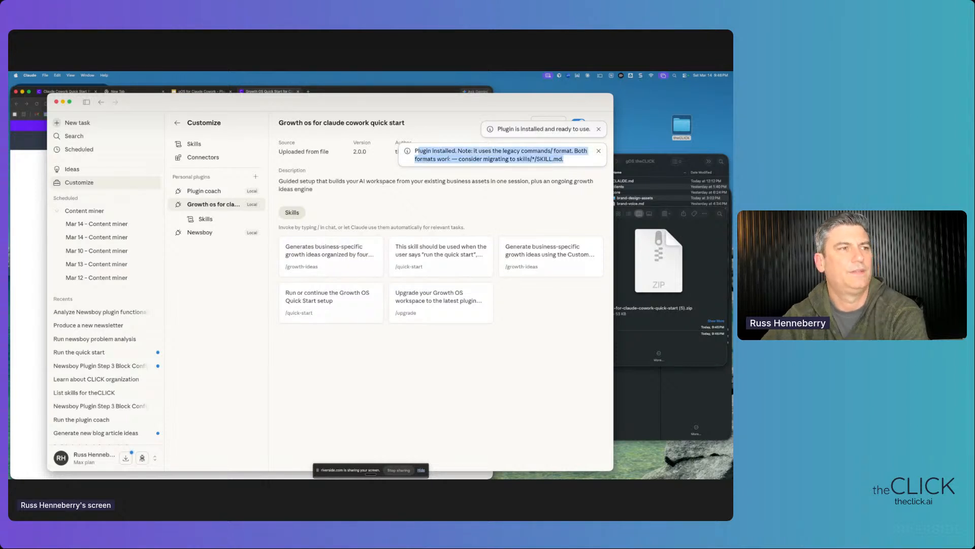
{"action": "left_click", "coordinate": [599, 129]}
{"action": "left_click", "coordinate": [599, 130]}
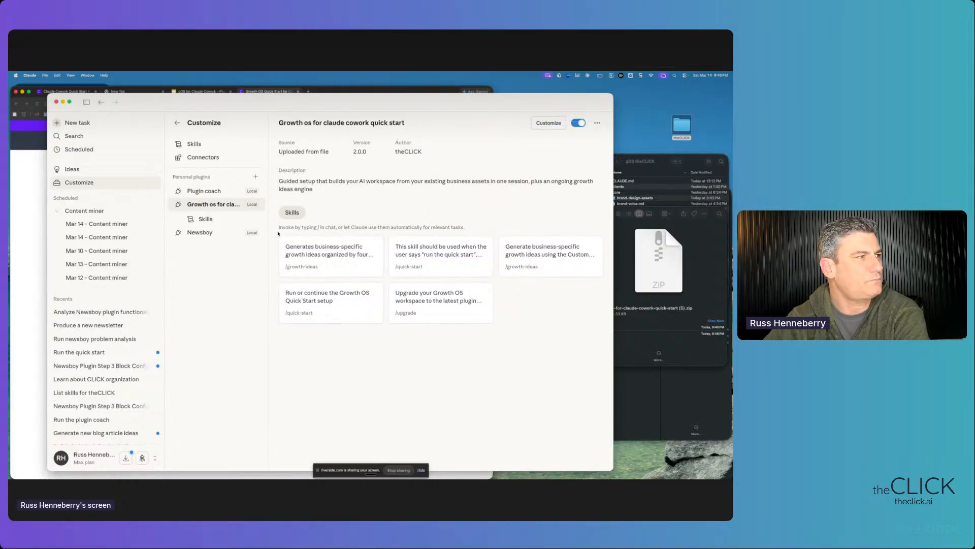
- Start a new task in the theCLICK workspace folder with the prompt 'run the quick start'
{"action": "left_click", "coordinate": [77, 123]}
{"action": "left_click_drag", "start_coordinate": [668, 130], "coordinate": [641, 131]}
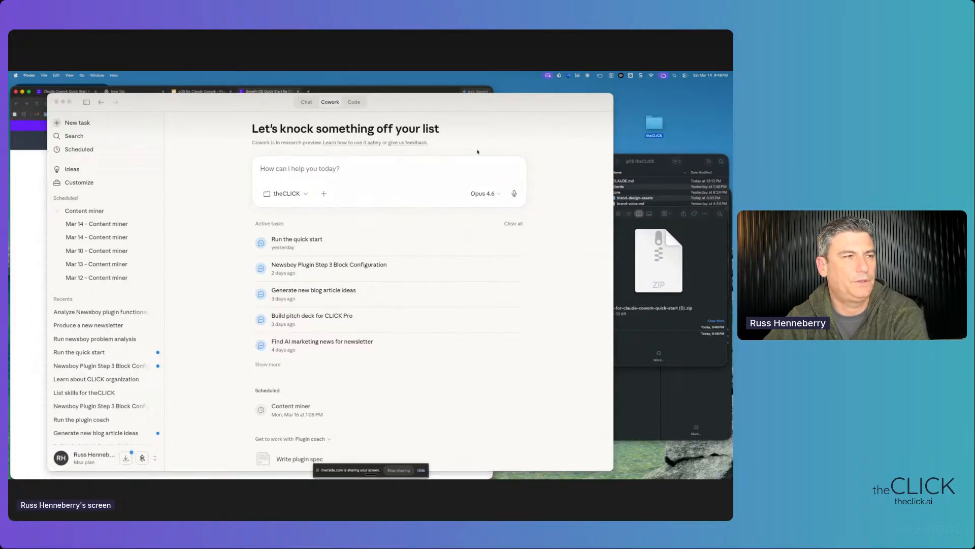
{"action": "left_click", "coordinate": [285, 194]}
{"action": "left_click", "coordinate": [284, 194]}
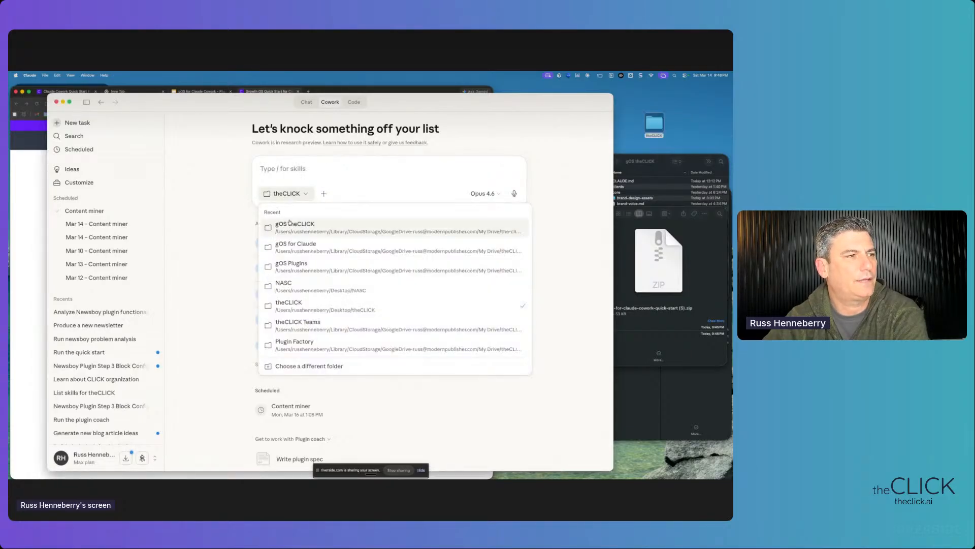
{"action": "left_click", "coordinate": [287, 165]}
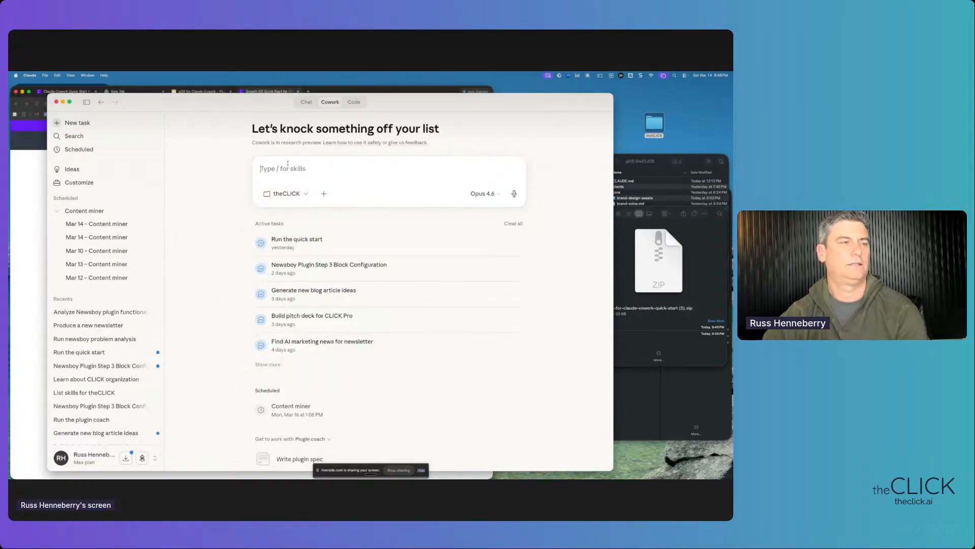
{"action": "type", "text": "run the quick start"}
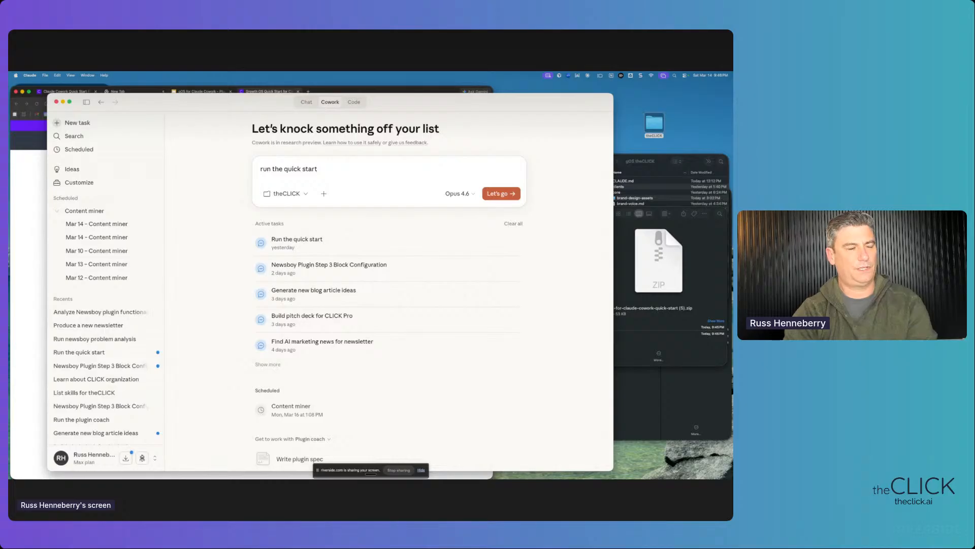
{"action": "left_click", "coordinate": [486, 195]}
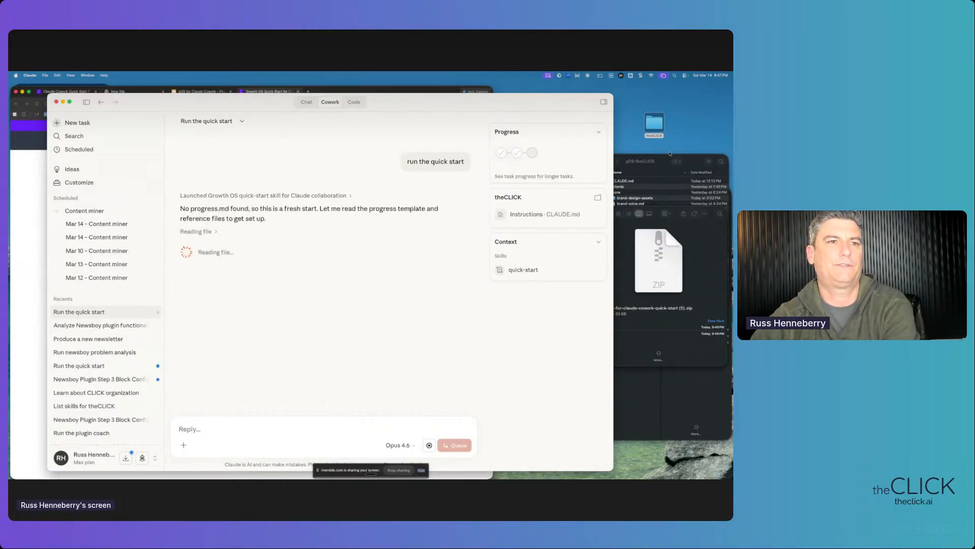
- Check the theCLICK folder in Finder while Claude writes progress.md and the nine starter files
{"action": "left_click", "coordinate": [636, 164]}
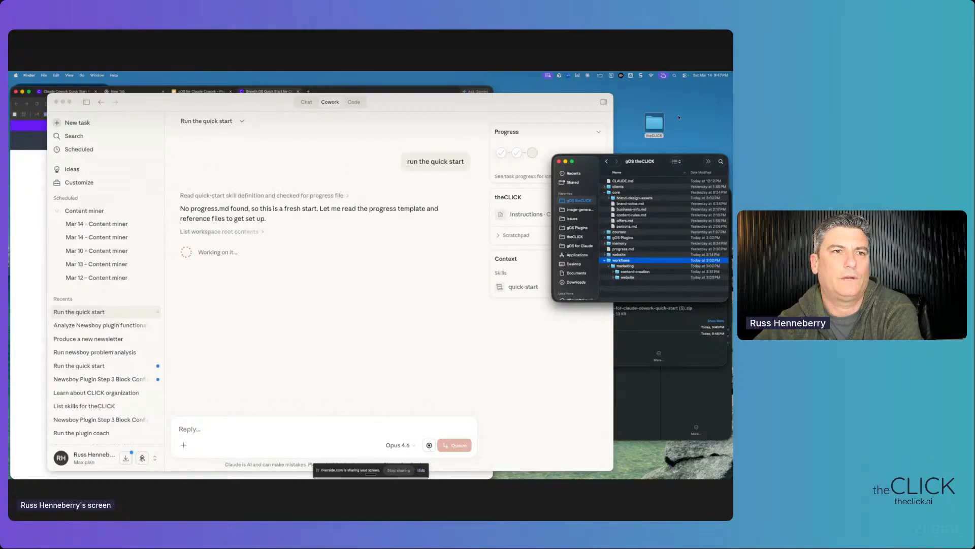
{"action": "left_click", "coordinate": [654, 124]}
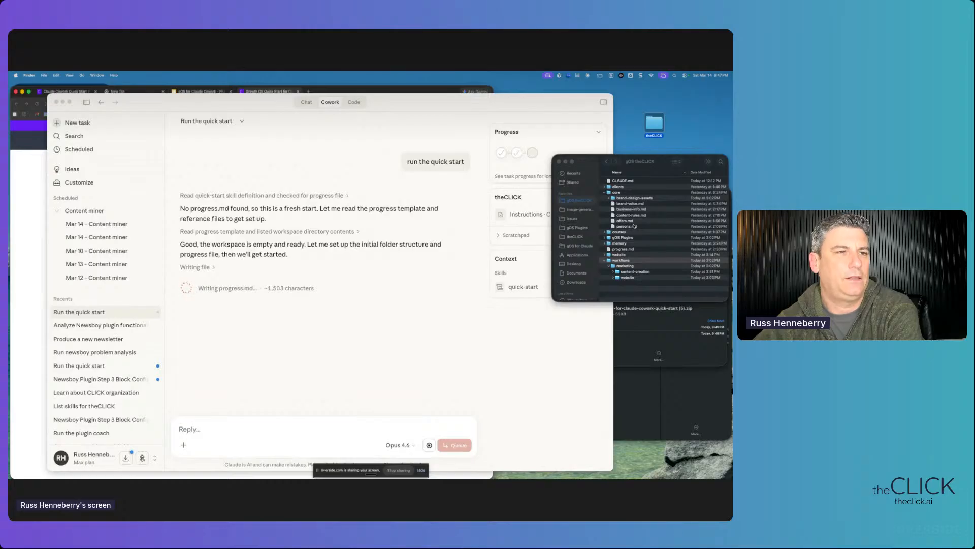
{"action": "double_click", "coordinate": [659, 126]}
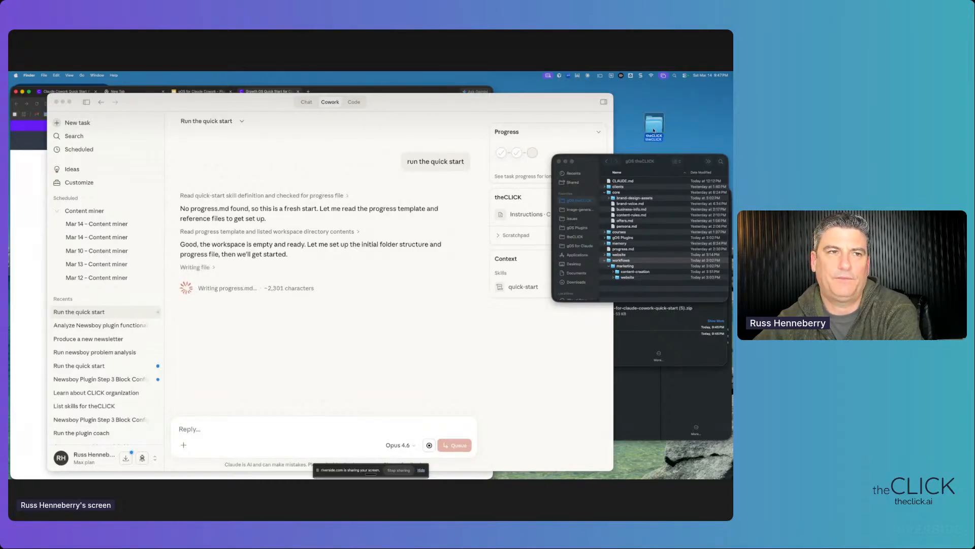
{"action": "left_click", "coordinate": [695, 120]}
{"action": "left_click", "coordinate": [694, 120]}
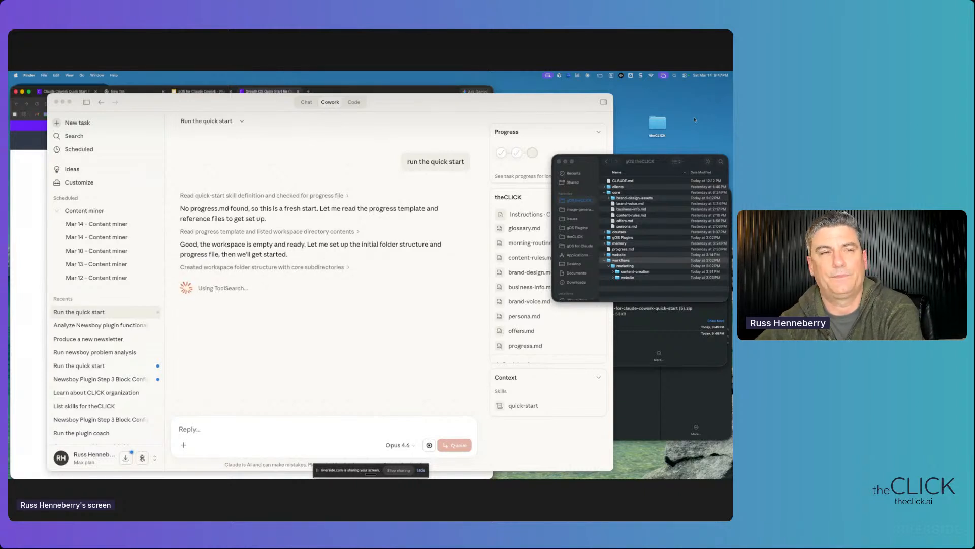
{"action": "left_click_drag", "start_coordinate": [644, 112], "coordinate": [678, 145]}
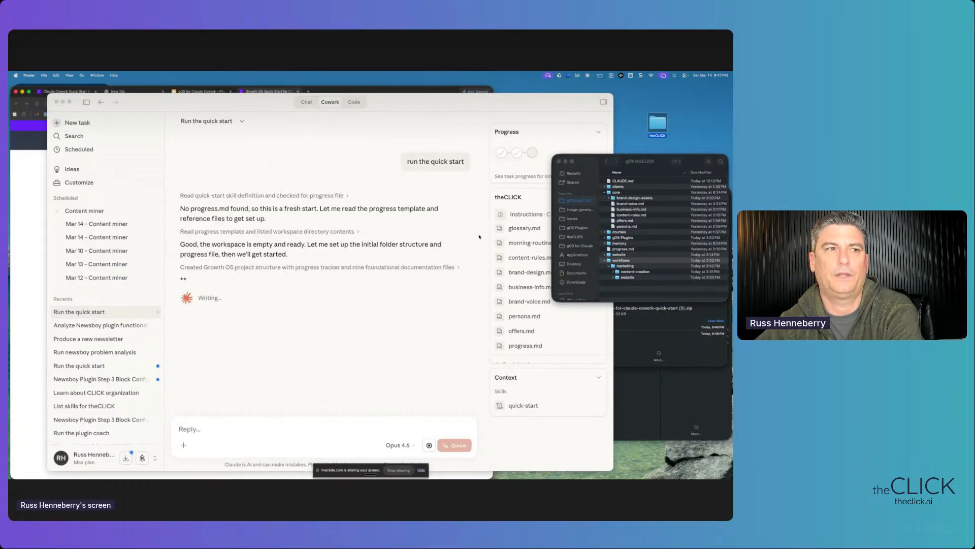
{"action": "left_click", "coordinate": [626, 128]}
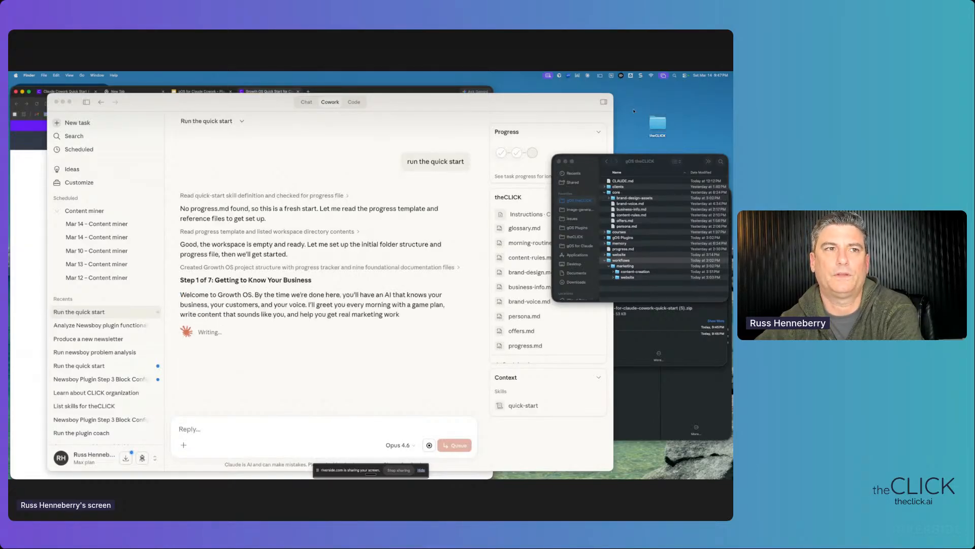
{"action": "left_click", "coordinate": [626, 128]}
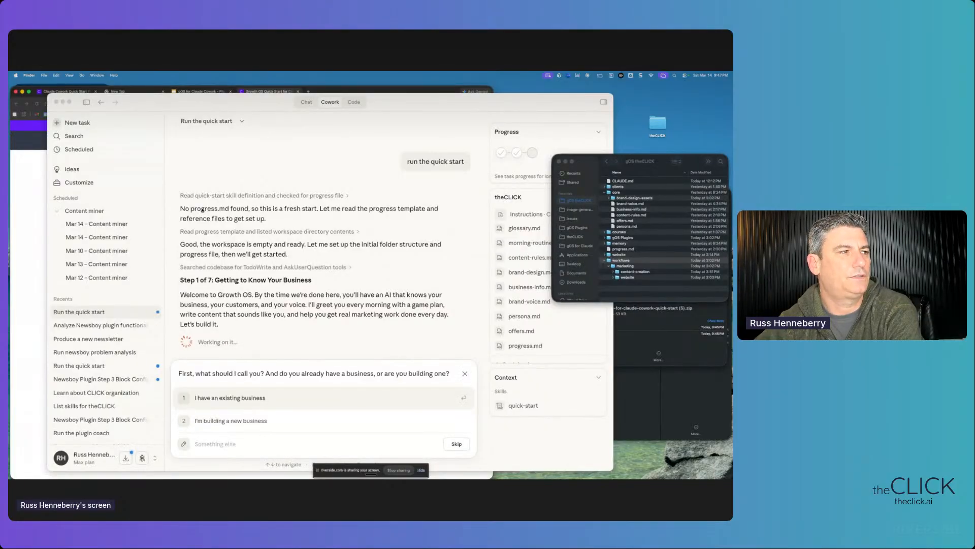
- Pick 'I have an existing business', 'Done is better than perfect' and 'Just do the work'
{"action": "left_click", "coordinate": [246, 217]}
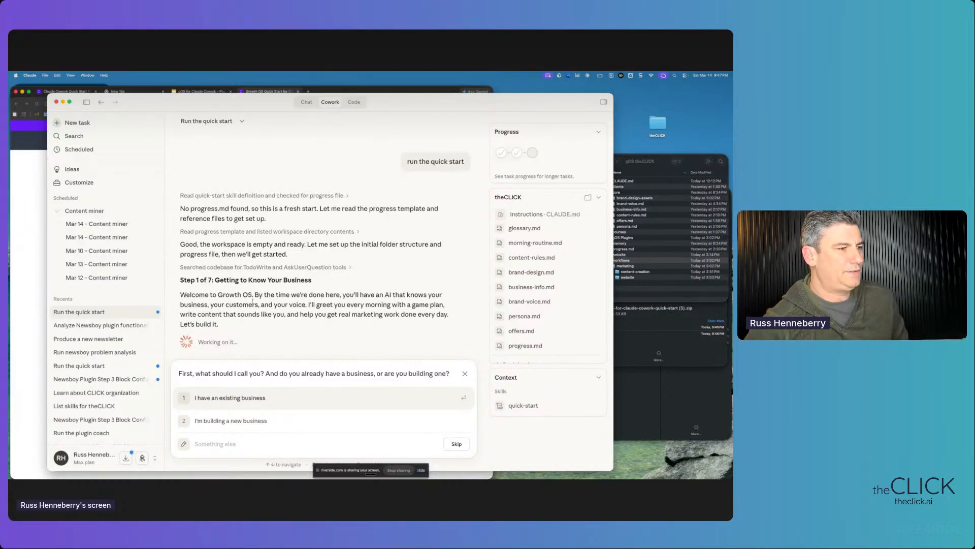
{"action": "left_click", "coordinate": [231, 396]}
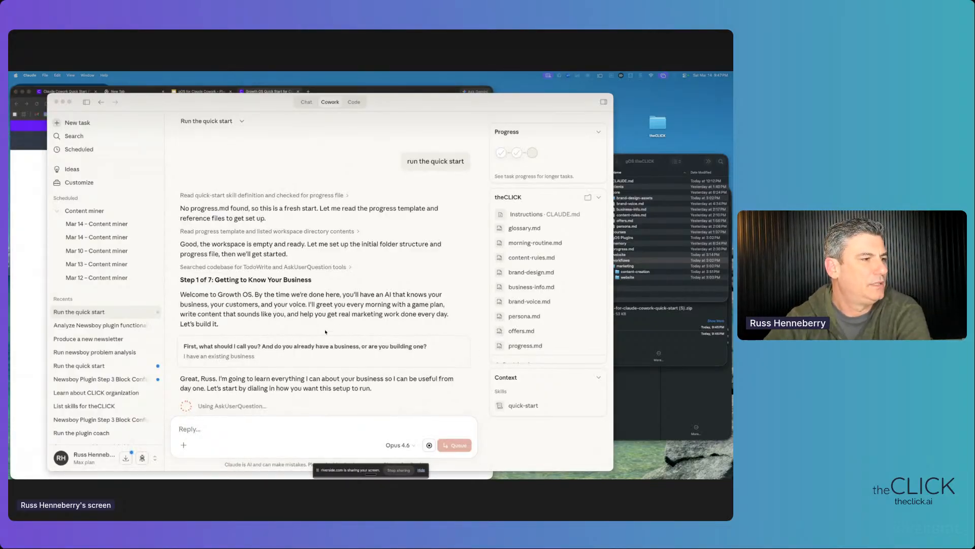
{"action": "scroll", "coordinate": [326, 331], "scroll_direction": "down", "scroll_amount": 2}
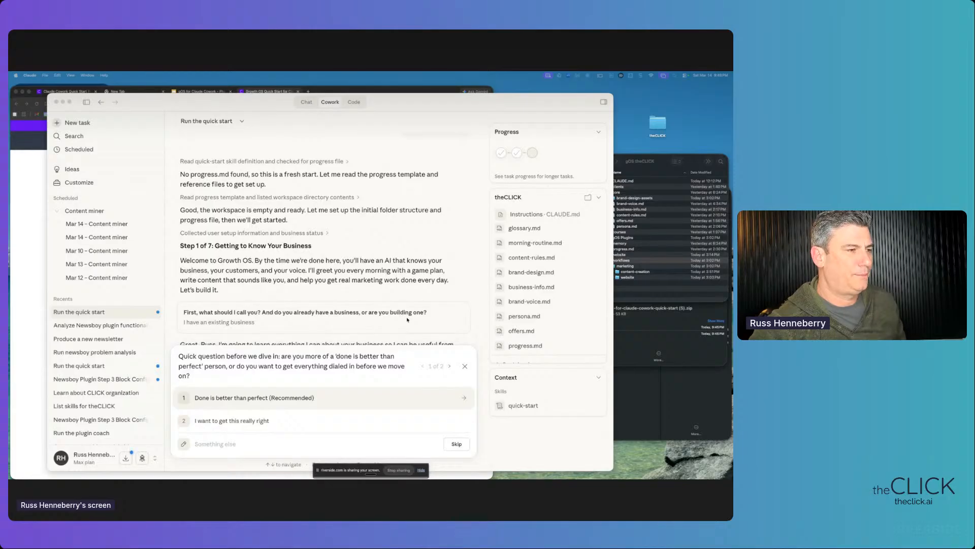
{"action": "left_click", "coordinate": [266, 365]}
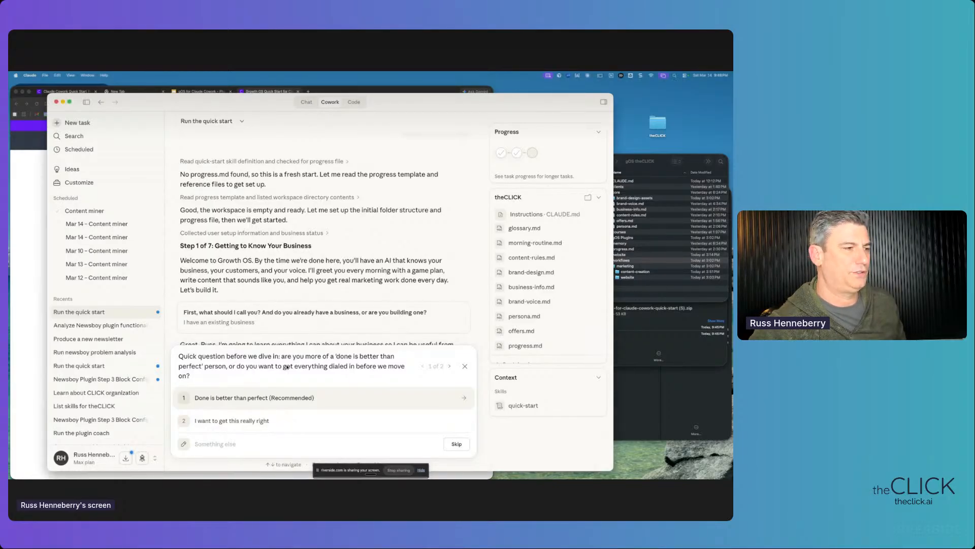
{"action": "left_click", "coordinate": [258, 399]}
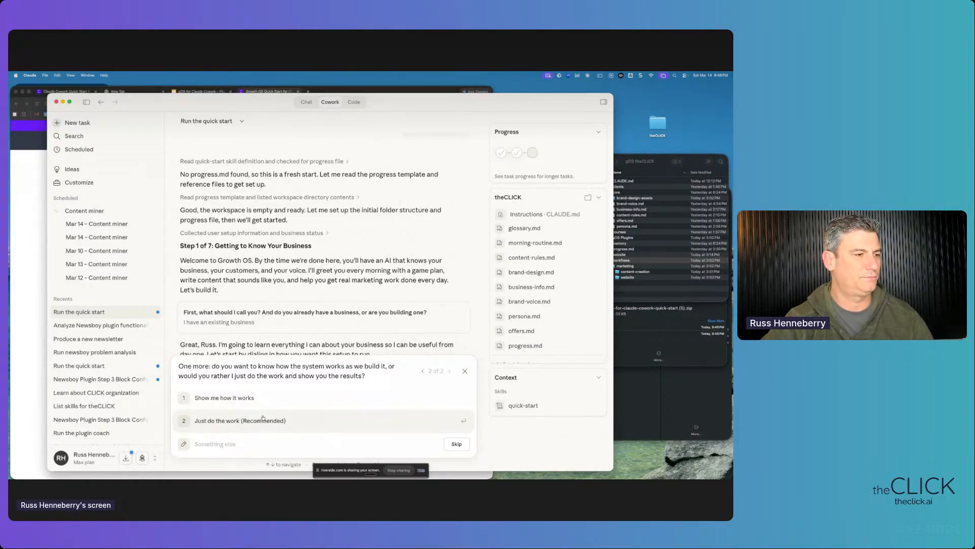
{"action": "left_click", "coordinate": [234, 420]}
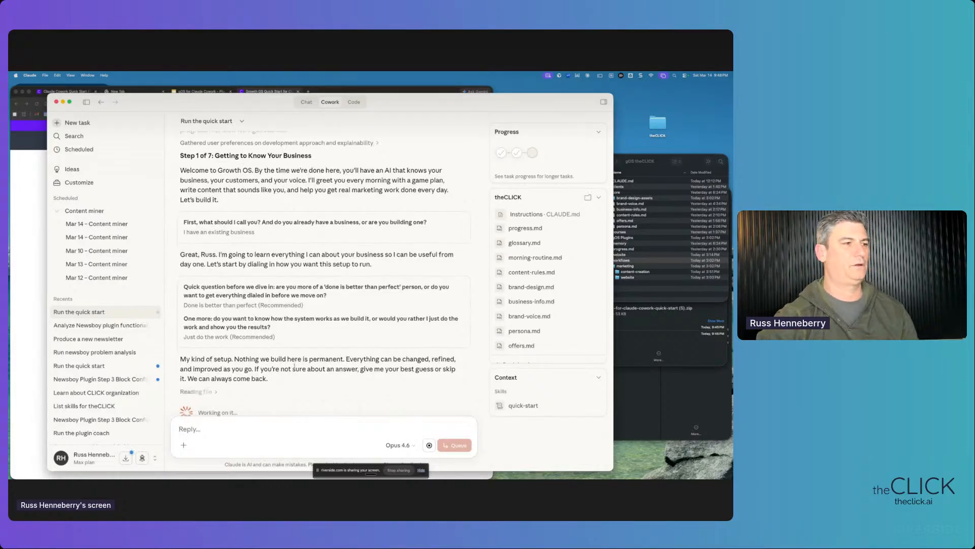
{"action": "left_click_drag", "start_coordinate": [275, 298], "coordinate": [183, 297]}
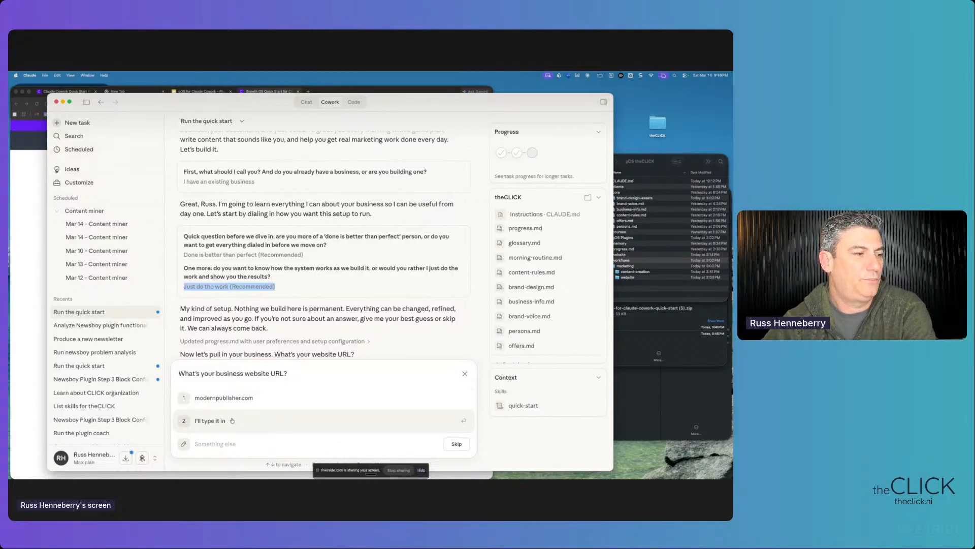
{"action": "left_click", "coordinate": [232, 444]}
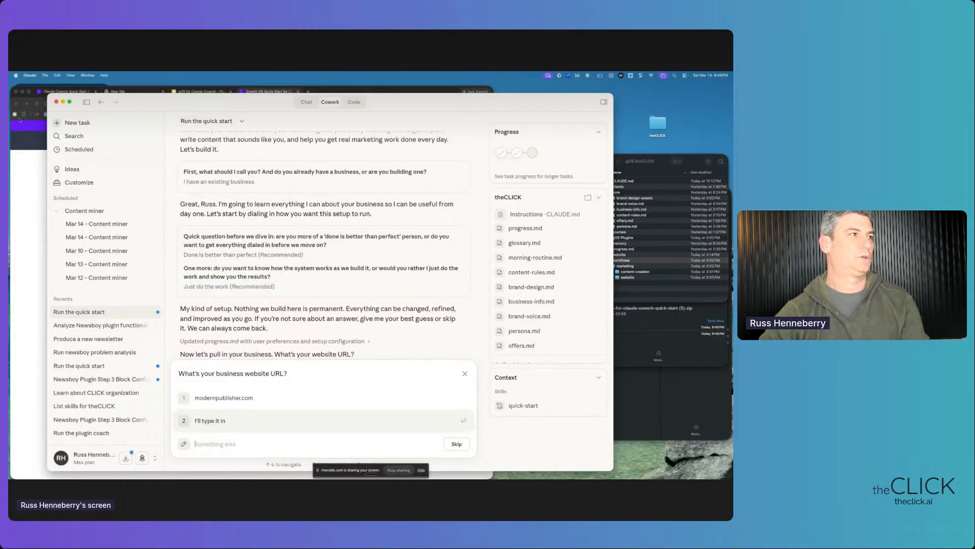
{"action": "left_click", "coordinate": [17, 154]}
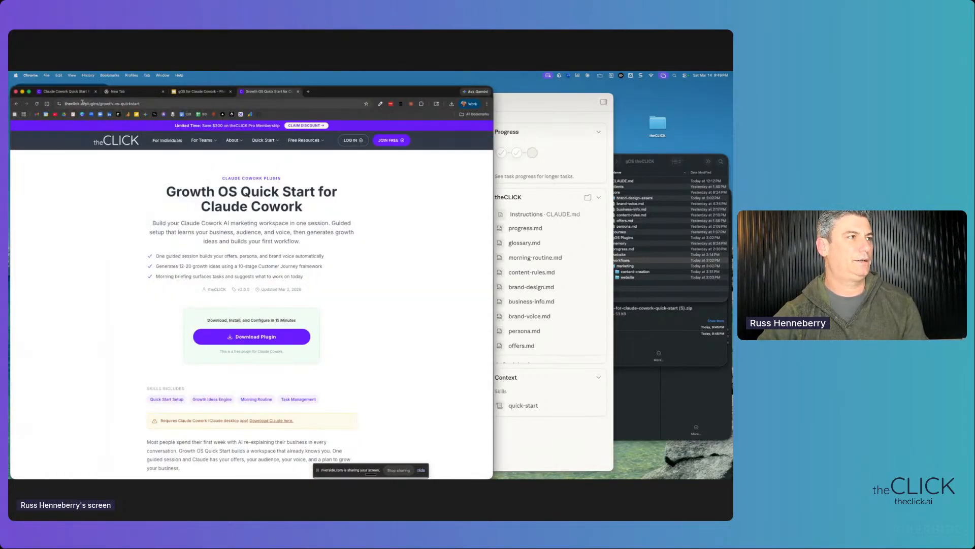
{"action": "left_click", "coordinate": [83, 102]}
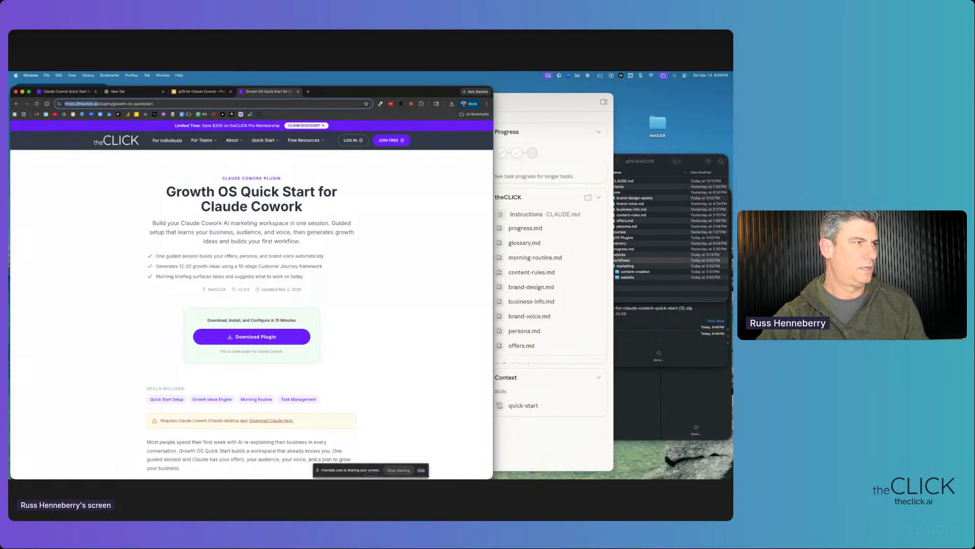
{"action": "key", "text": "ctrl+Up"}
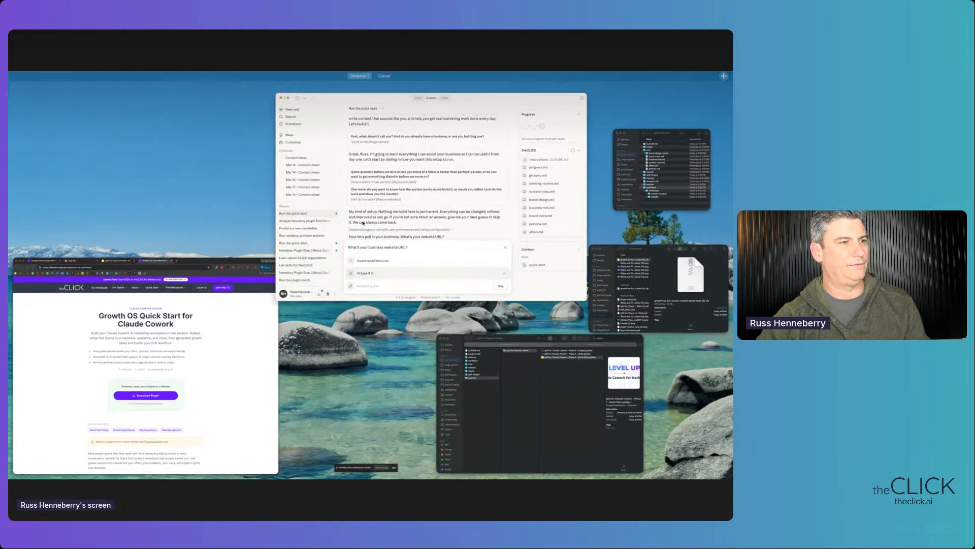
{"action": "left_click", "coordinate": [362, 221]}
{"action": "left_click", "coordinate": [254, 446]}
{"action": "type", "text": "https://theclick.ai/"}
{"action": "key", "text": "Return"}
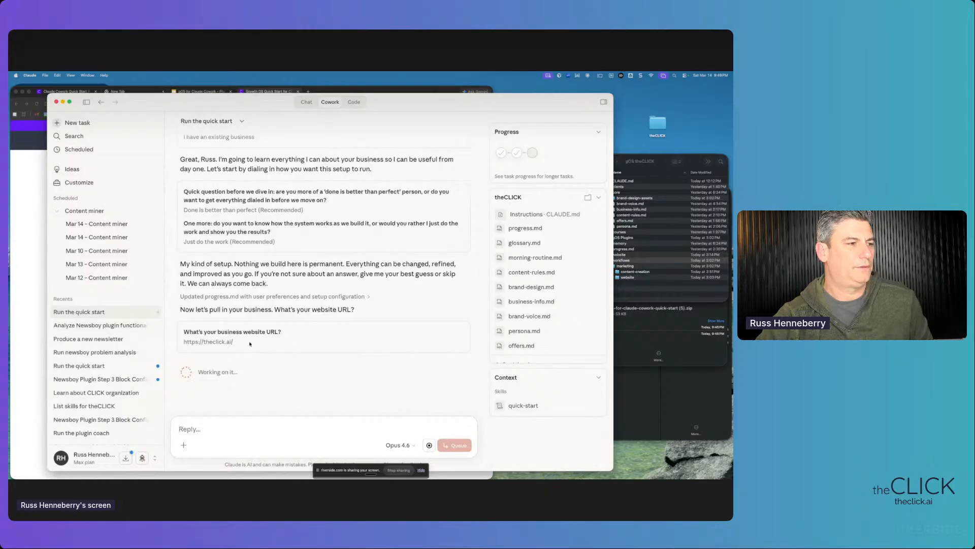
{"action": "left_click_drag", "start_coordinate": [184, 341], "coordinate": [232, 355]}
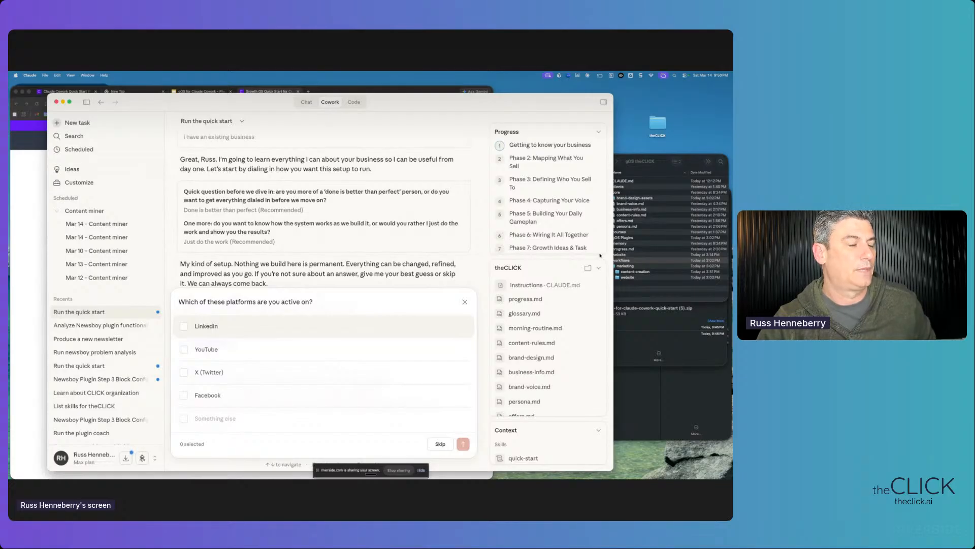
- Tick LinkedIn and YouTube and type 'We do a lot of webinars,' as a custom answer
{"action": "left_click", "coordinate": [184, 326]}
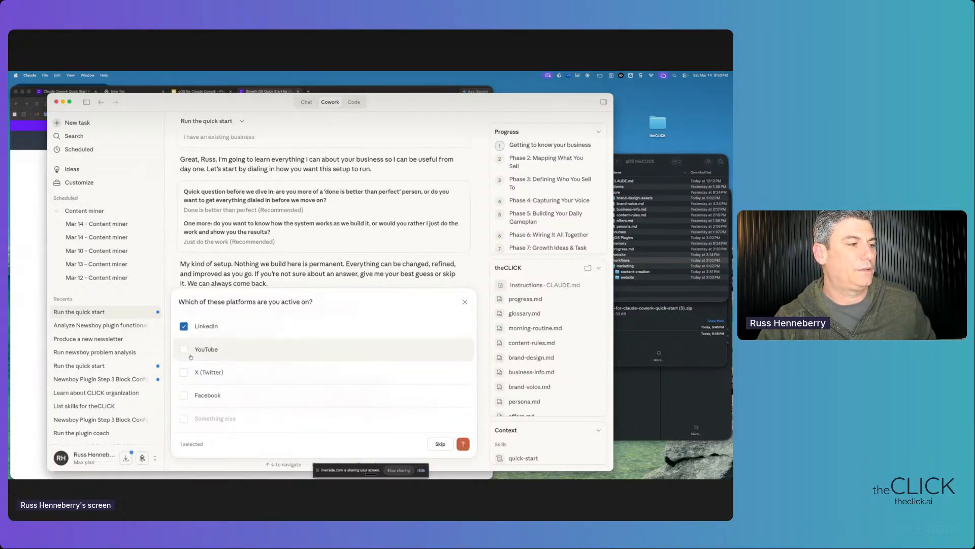
{"action": "left_click", "coordinate": [184, 351]}
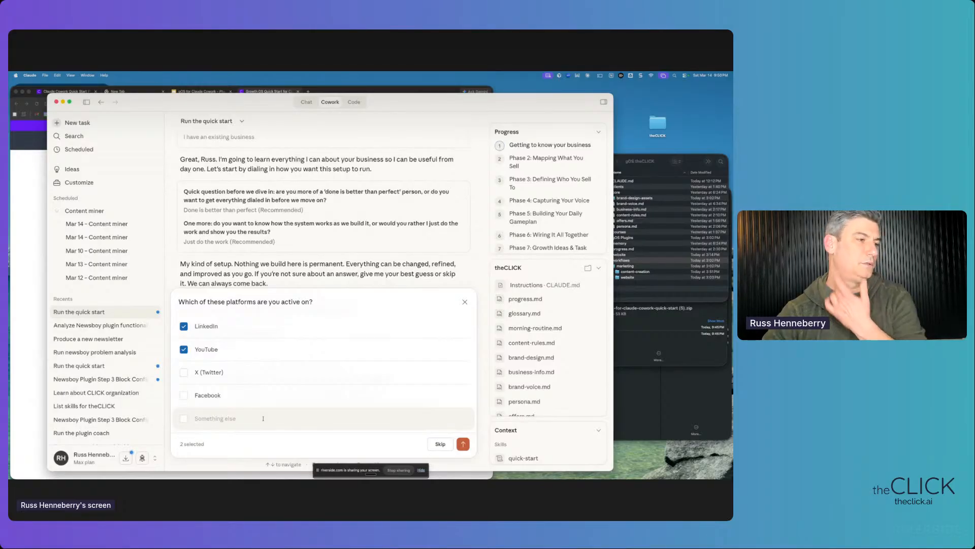
{"action": "type", "text": "We d"}
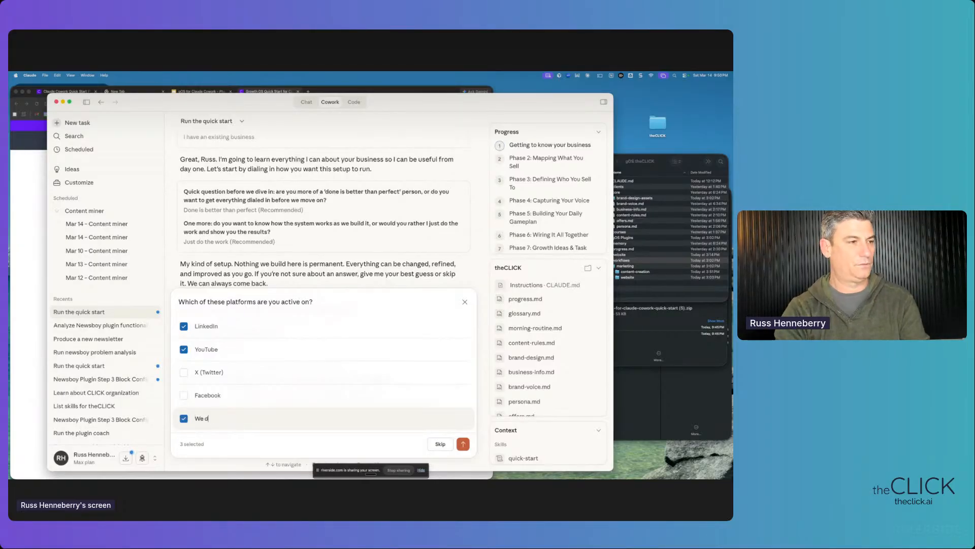
{"action": "type", "text": "o a lot of we"}
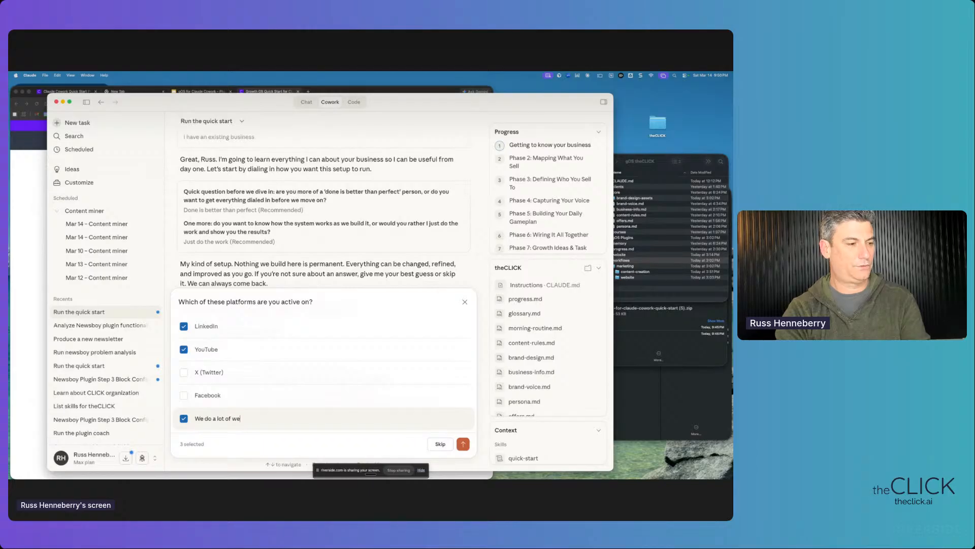
{"action": "type", "text": "binars,"}
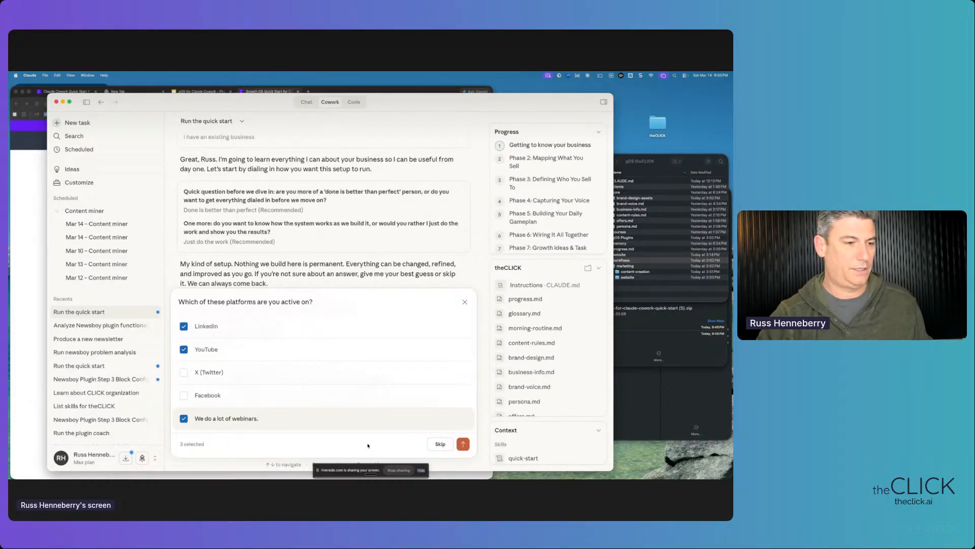
- Send the LinkedIn, YouTube and webinars platform answers
{"action": "left_click", "coordinate": [463, 444]}
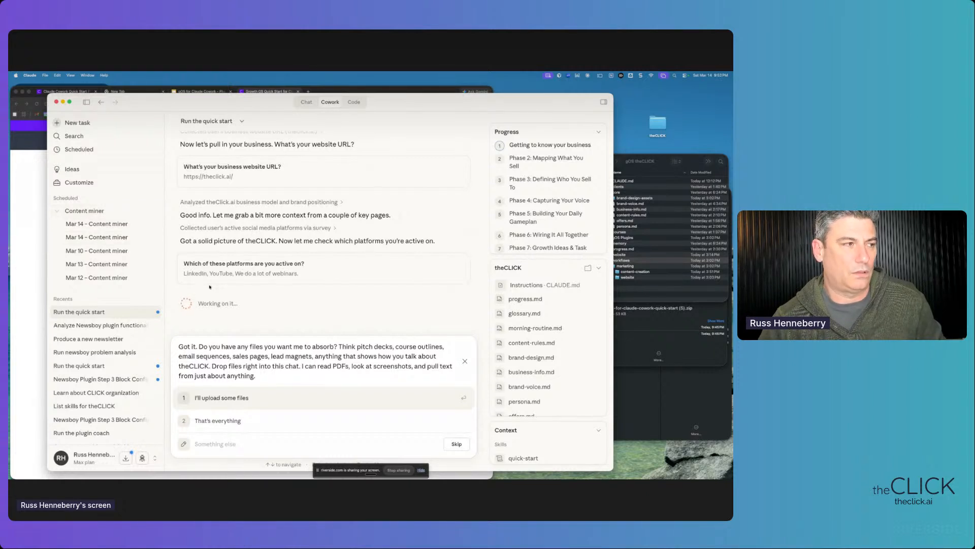
- Read the files-to-absorb question and answer 'That's everything' with nothing uploaded
{"action": "scroll", "coordinate": [242, 317], "scroll_direction": "down", "scroll_amount": 1}
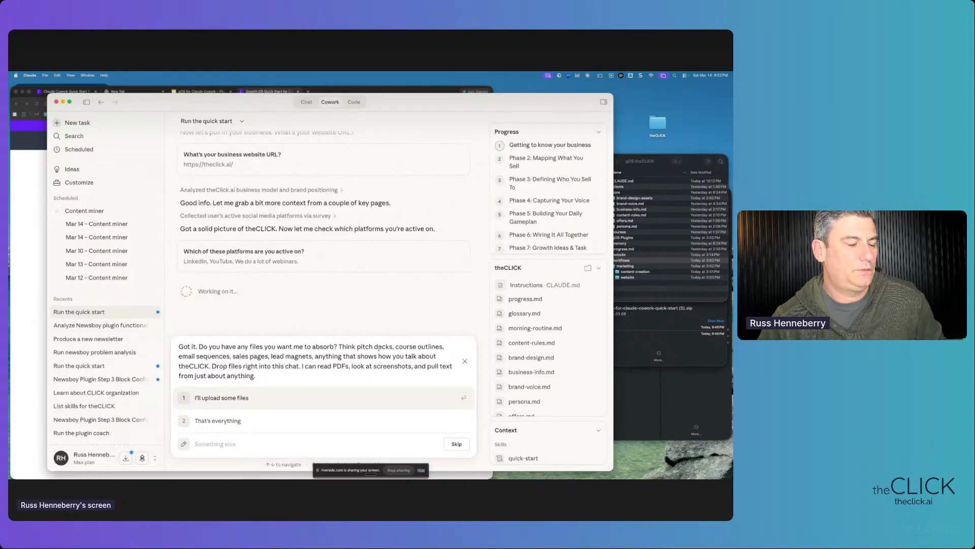
{"action": "left_click_drag", "start_coordinate": [336, 389], "coordinate": [184, 346]}
{"action": "left_click", "coordinate": [246, 356]}
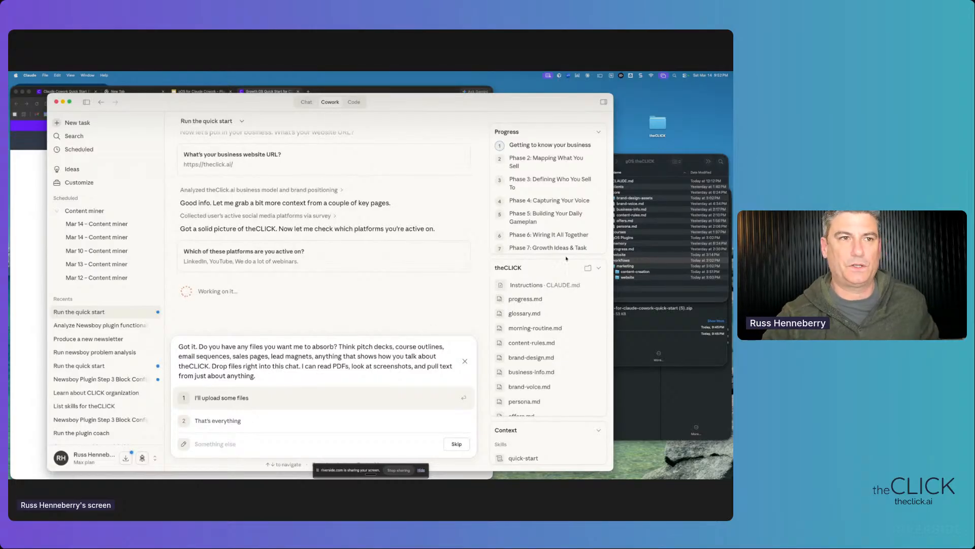
{"action": "left_click", "coordinate": [642, 156]}
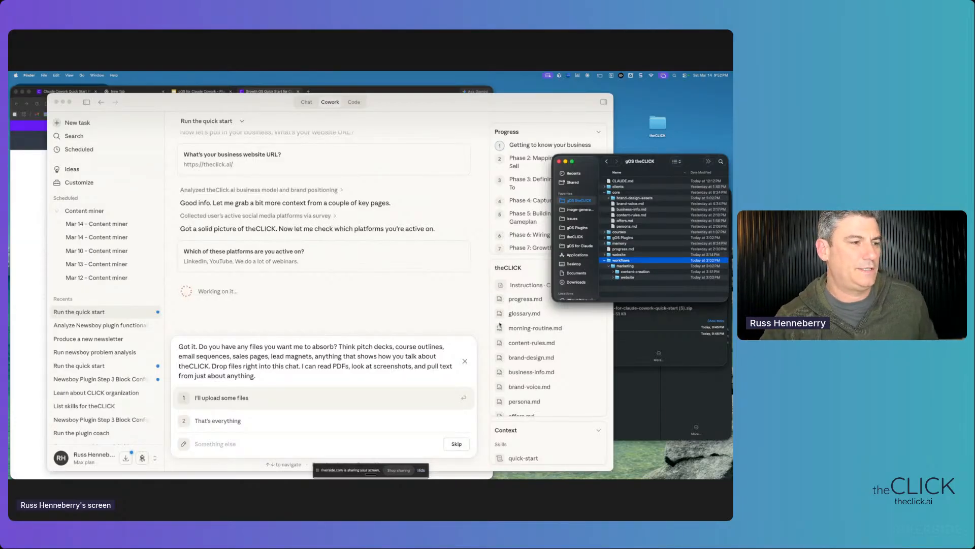
{"action": "left_click", "coordinate": [316, 365]}
{"action": "left_click_drag", "start_coordinate": [313, 366], "coordinate": [365, 366]}
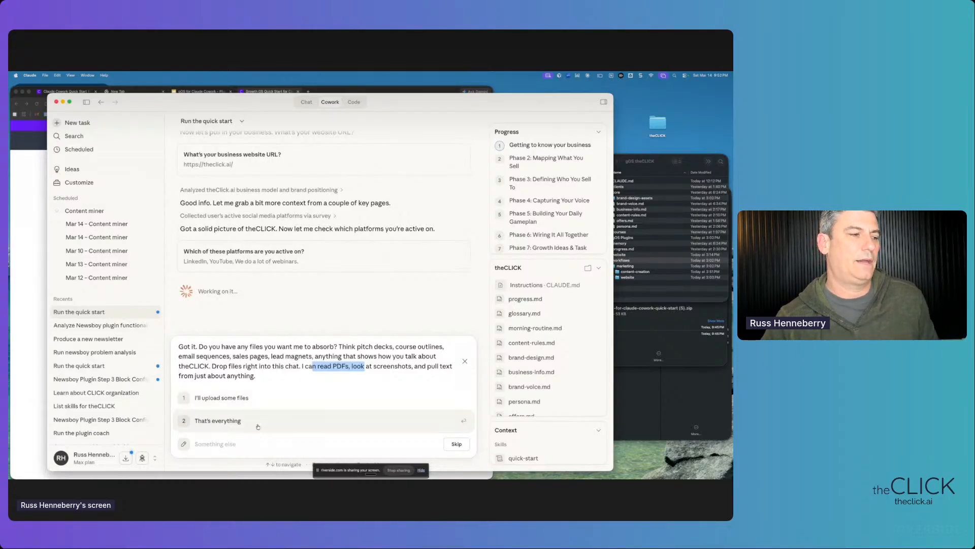
{"action": "left_click_drag", "start_coordinate": [255, 376], "coordinate": [179, 346]}
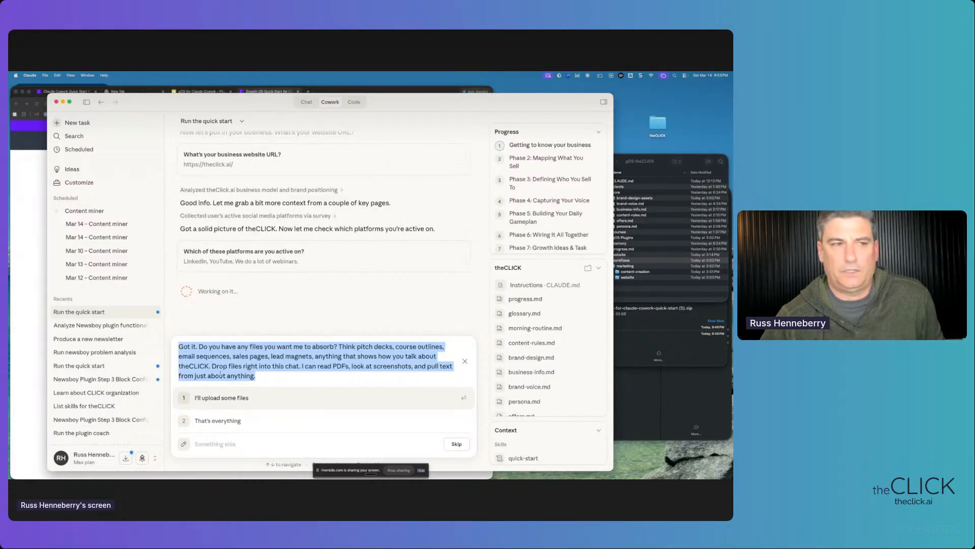
{"action": "left_click", "coordinate": [227, 421]}
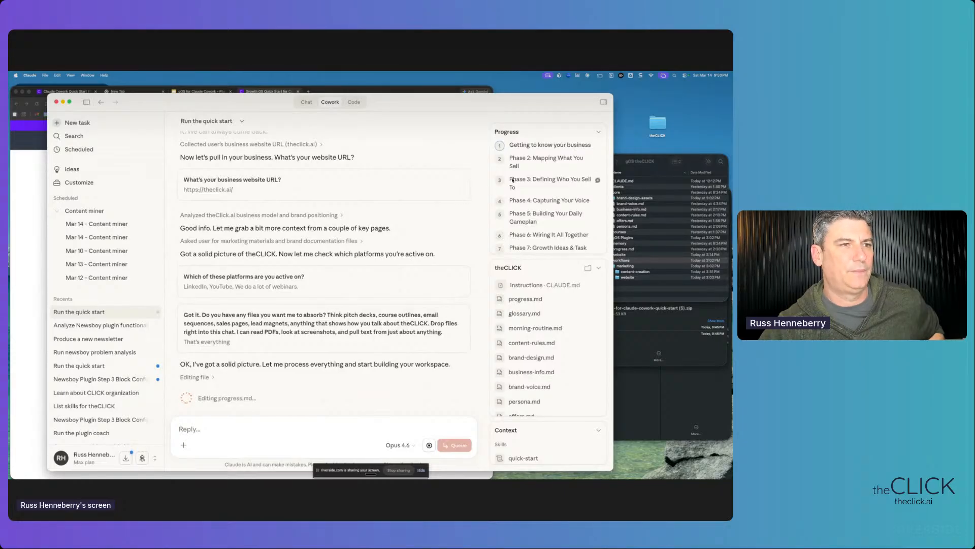
- Follow the chat as Phase 1 completes and shift the Claude window slightly right
{"action": "triple_click", "coordinate": [516, 164]}
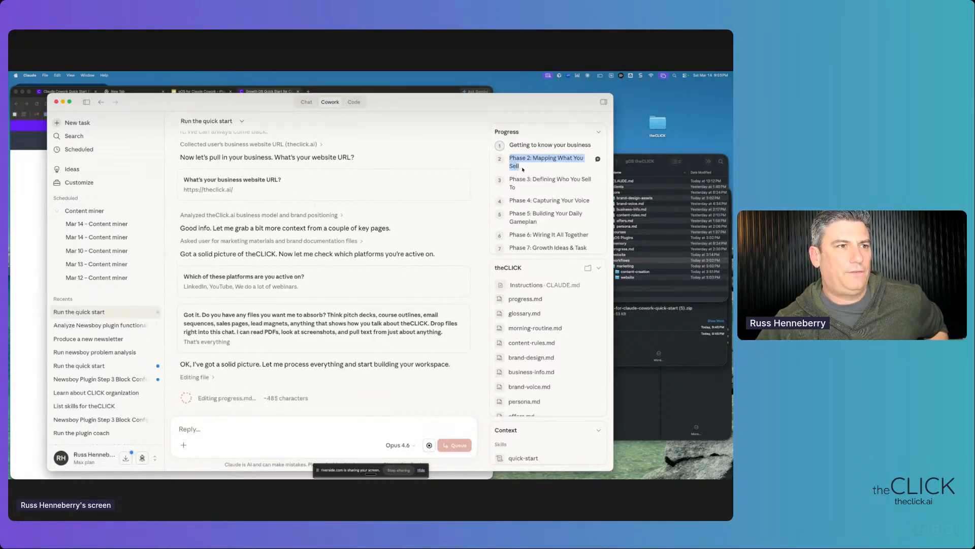
{"action": "scroll", "coordinate": [326, 297], "scroll_direction": "down", "scroll_amount": 1}
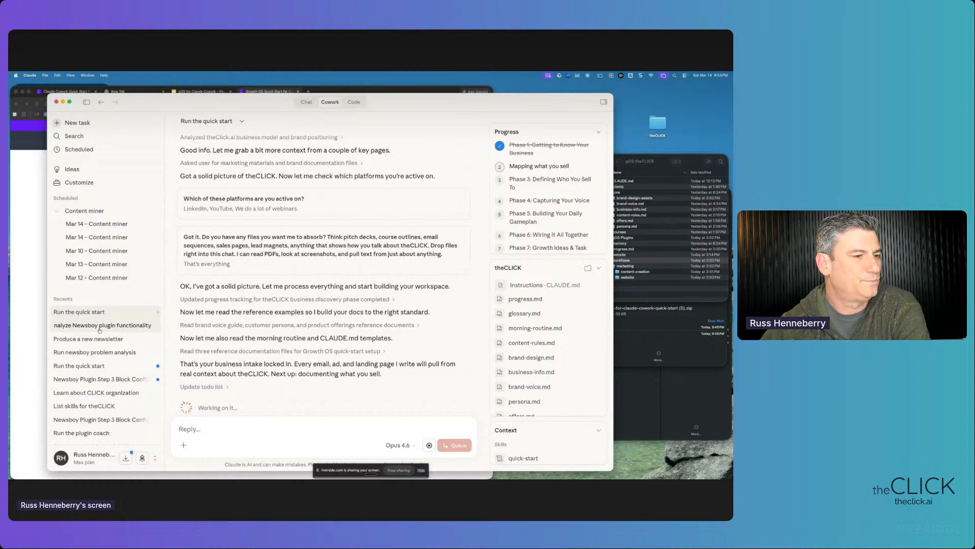
{"action": "scroll", "coordinate": [98, 345], "scroll_direction": "down", "scroll_amount": 2}
{"action": "scroll", "coordinate": [98, 345], "scroll_direction": "down", "scroll_amount": 2}
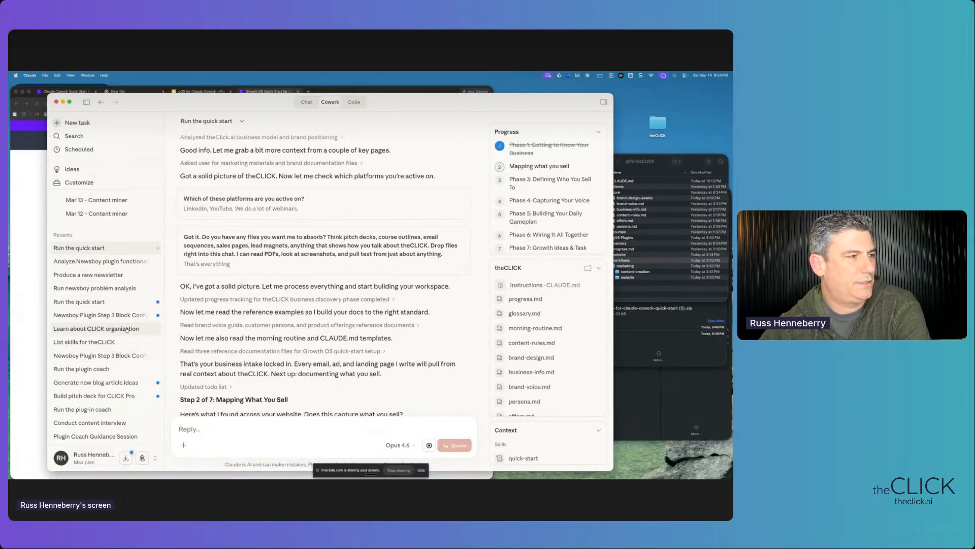
{"action": "scroll", "coordinate": [210, 344], "scroll_direction": "up", "scroll_amount": 10}
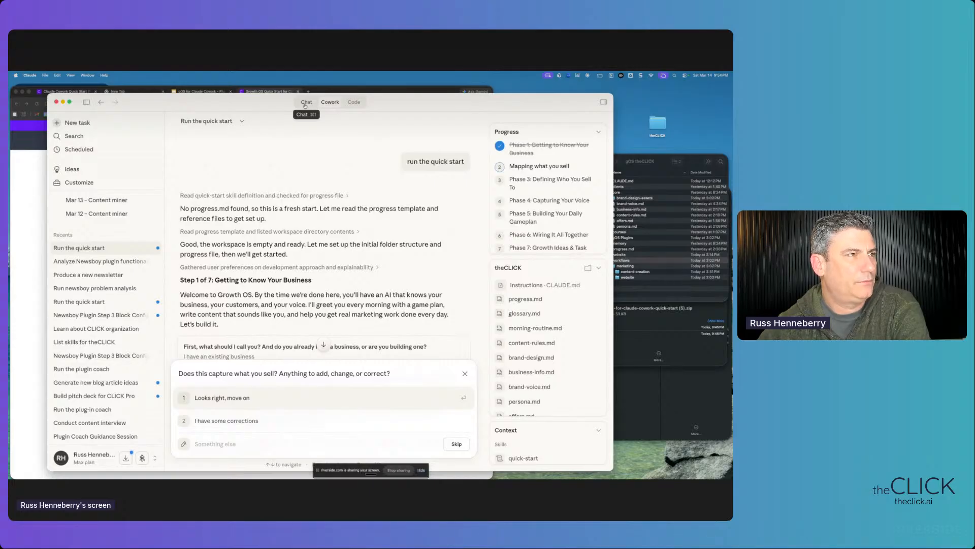
{"action": "left_click_drag", "start_coordinate": [400, 95], "coordinate": [452, 83]}
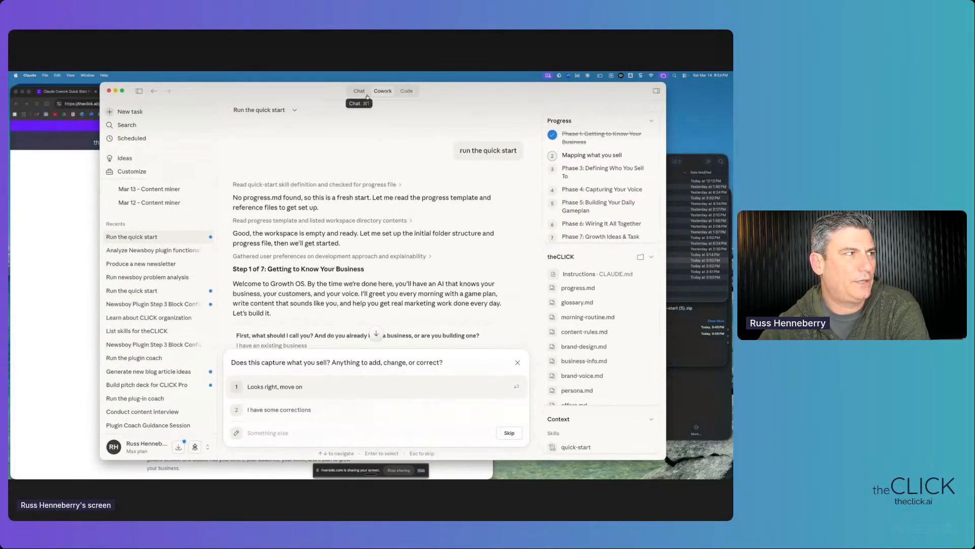
{"action": "mouse_move", "coordinate": [493, 95]}
{"action": "left_mouse_down"}
{"action": "mouse_move", "coordinate": [494, 136]}
{"action": "mouse_move", "coordinate": [490, 105]}
{"action": "left_mouse_up"}
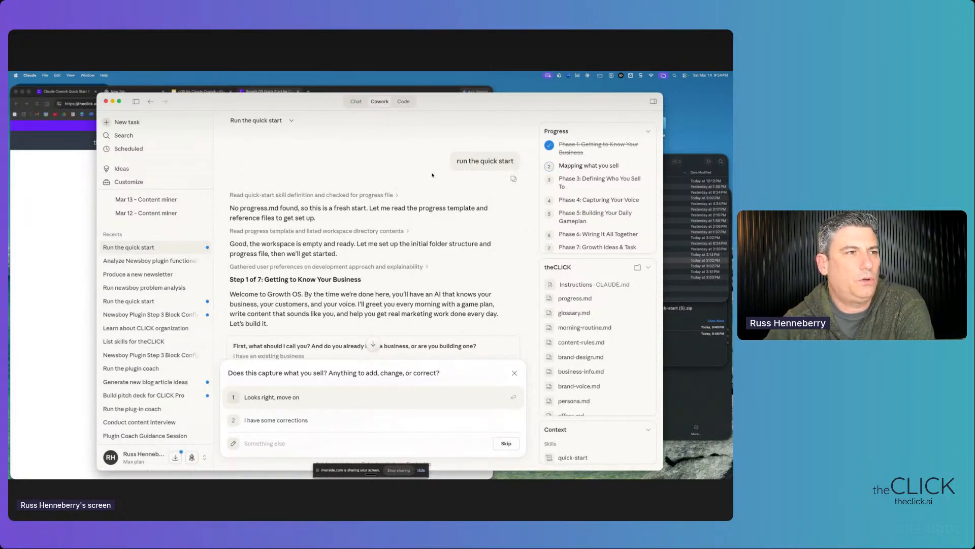
{"action": "key", "text": "ctrl+Right"}
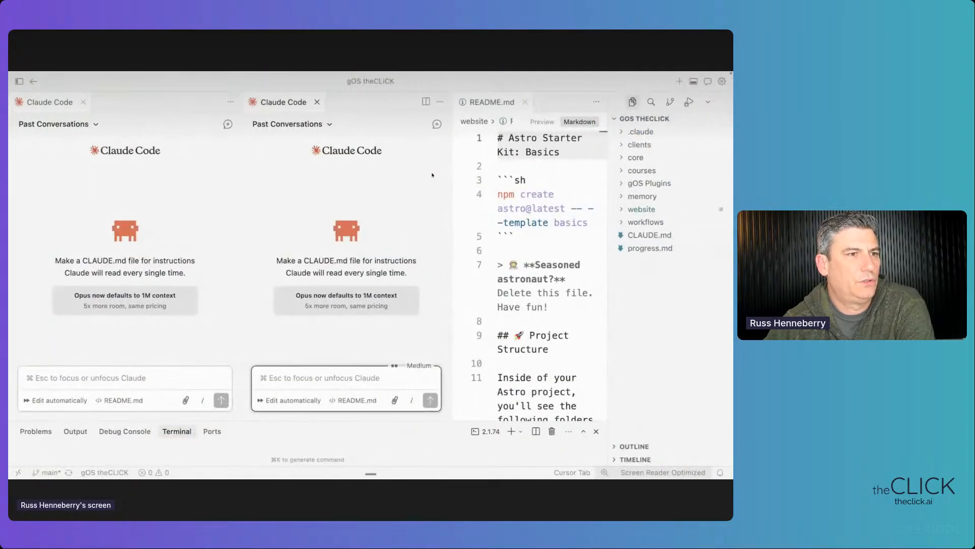
{"action": "key", "text": "ctrl+Left"}
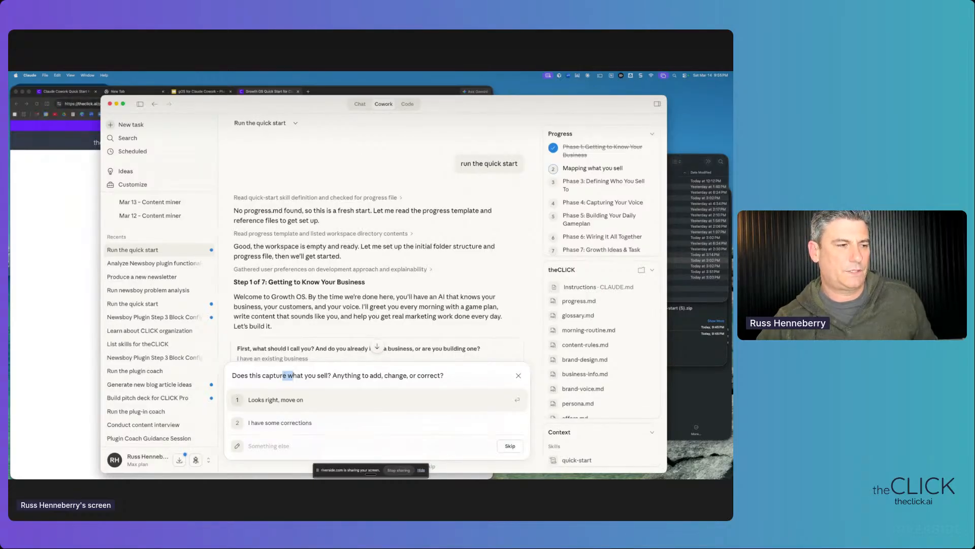
- Scroll to Claude's Step 2 summary and read the theCLICK Pro Membership description
{"action": "left_click_drag", "start_coordinate": [283, 375], "coordinate": [370, 374]}
{"action": "scroll", "coordinate": [351, 296], "scroll_direction": "down", "scroll_amount": 1}
{"action": "scroll", "coordinate": [351, 296], "scroll_direction": "down", "scroll_amount": 10}
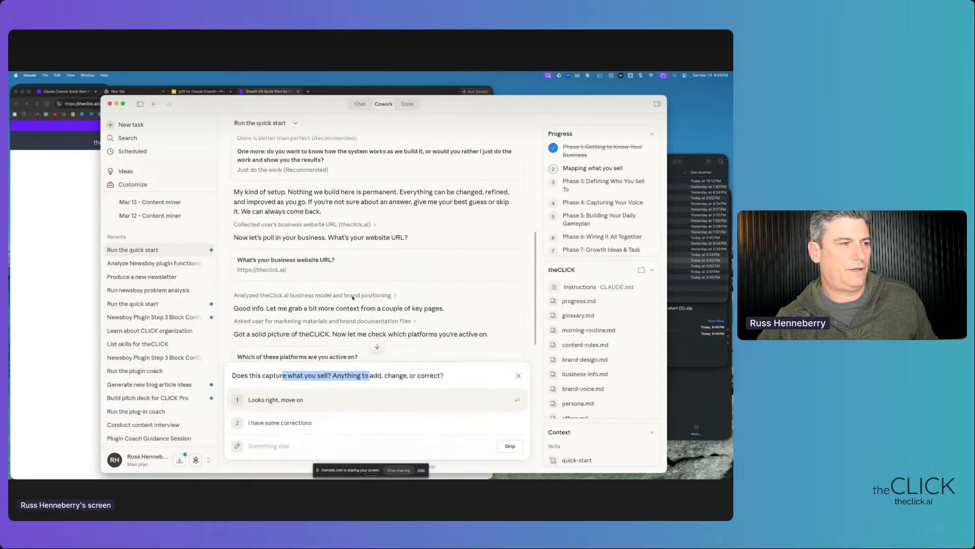
{"action": "scroll", "coordinate": [353, 298], "scroll_direction": "down", "scroll_amount": 15}
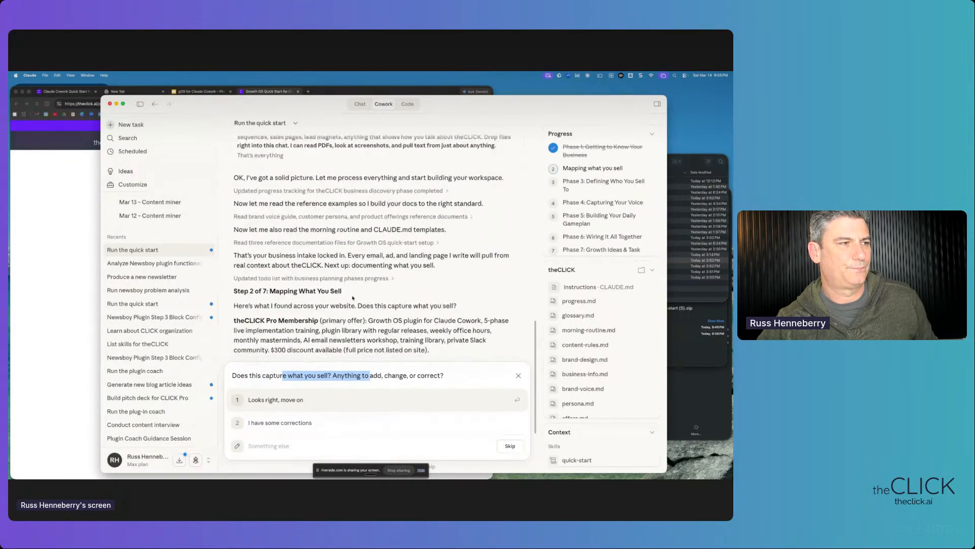
{"action": "left_click_drag", "start_coordinate": [241, 209], "coordinate": [461, 236]}
{"action": "left_click", "coordinate": [369, 268]}
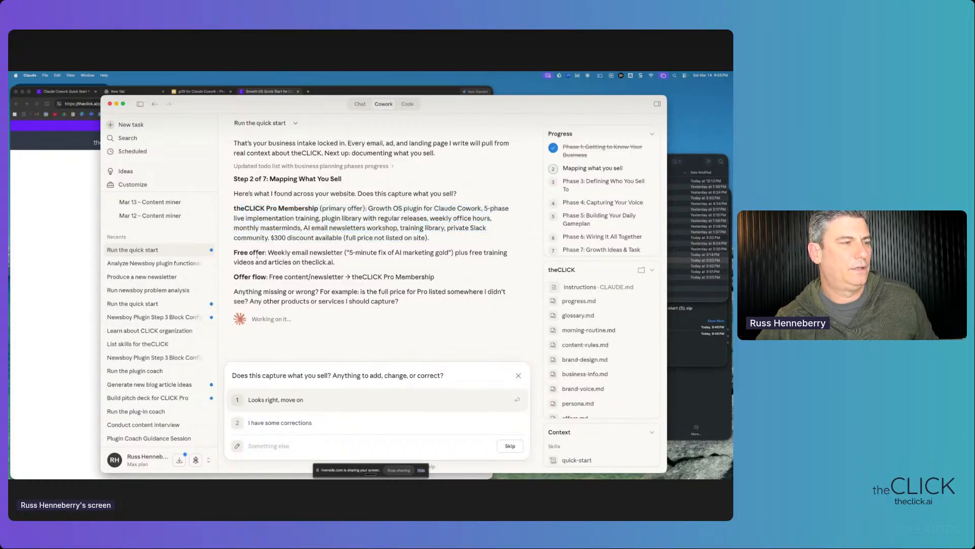
- Review the free offer and offer flow lines, then bring up the Growth OS Quick Start page
{"action": "left_click_drag", "start_coordinate": [242, 251], "coordinate": [352, 277]}
{"action": "left_click", "coordinate": [338, 287]}
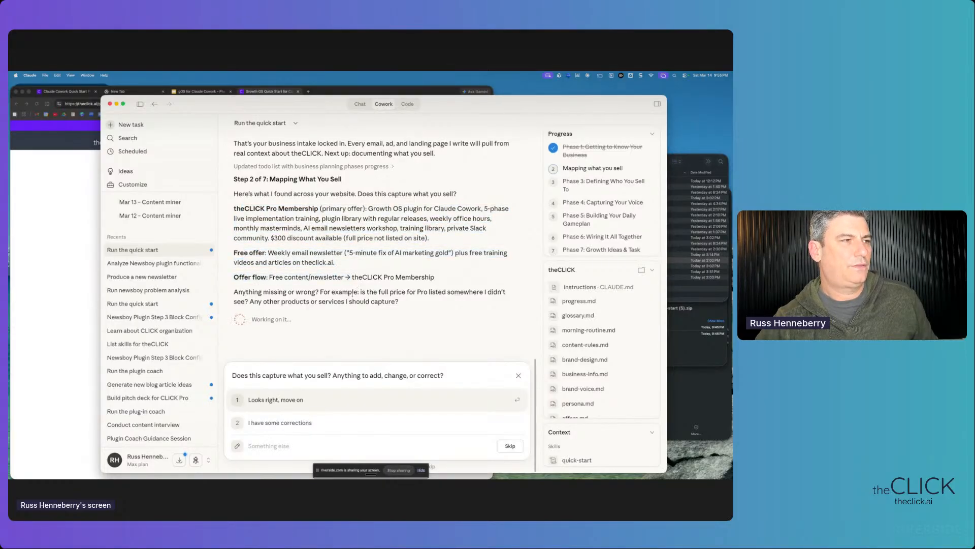
{"action": "left_click", "coordinate": [32, 269]}
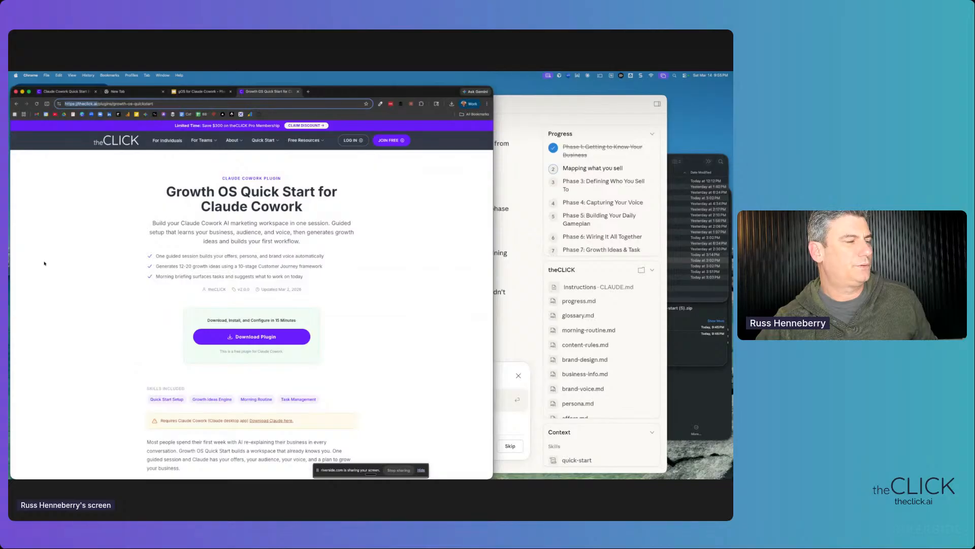
- Open theclick.ai's For Teams AI Marketing Training page, copy its address, and return to Claude
{"action": "mouse_move", "coordinate": [202, 144]}
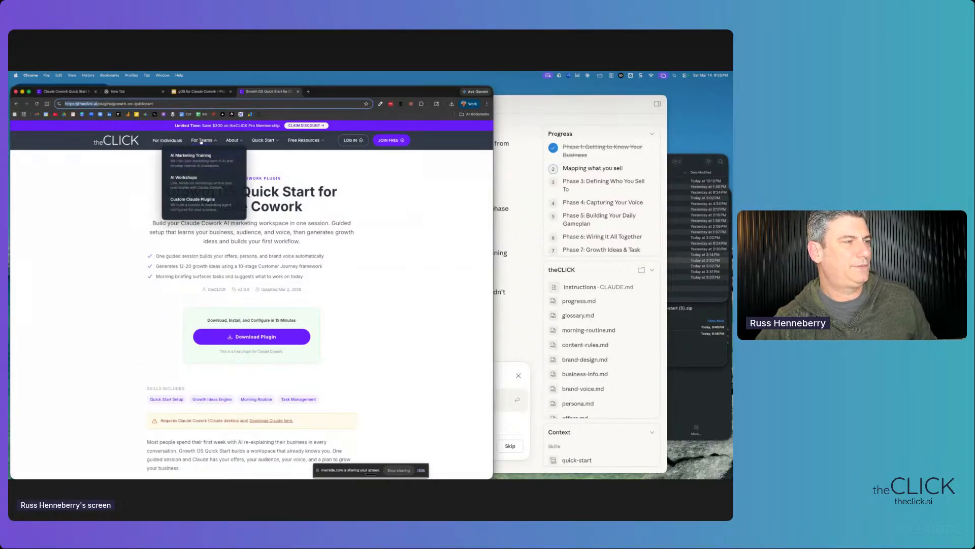
{"action": "left_click", "coordinate": [193, 155]}
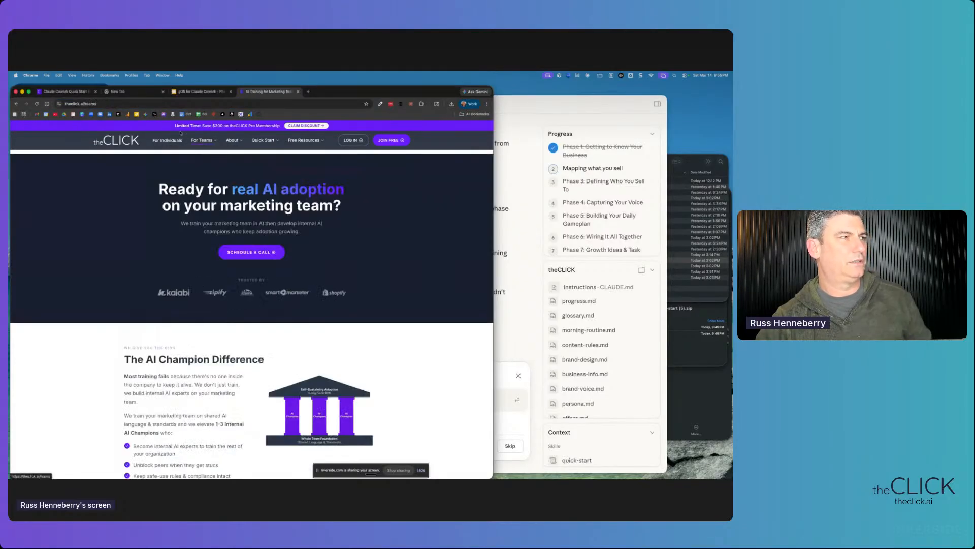
{"action": "left_click", "coordinate": [167, 105]}
{"action": "key", "text": "super+c"}
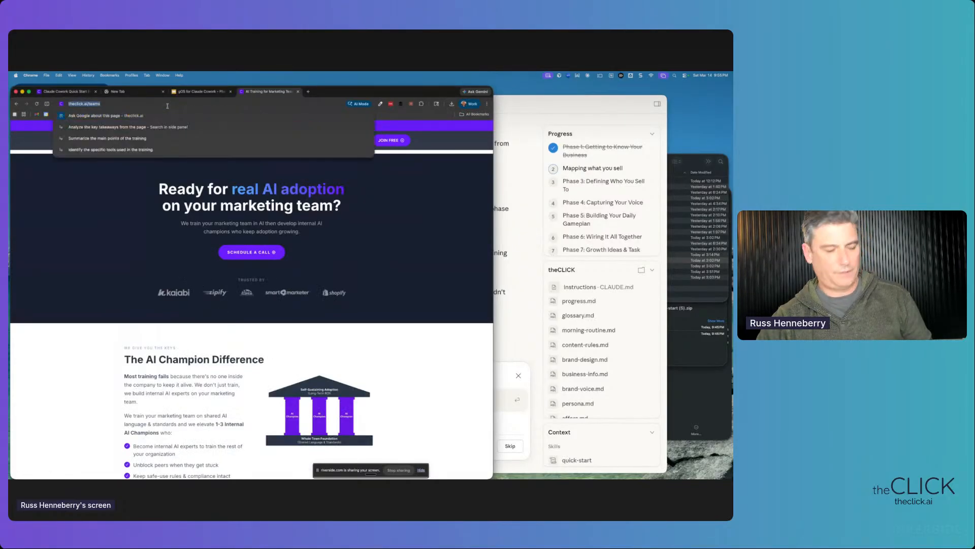
{"action": "left_click", "coordinate": [514, 320]}
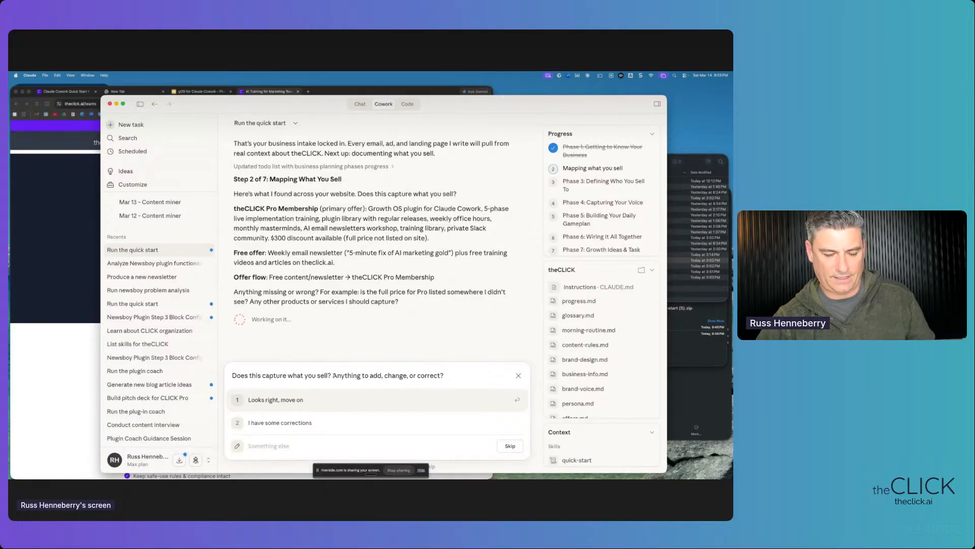
{"action": "key", "text": "super+v"}
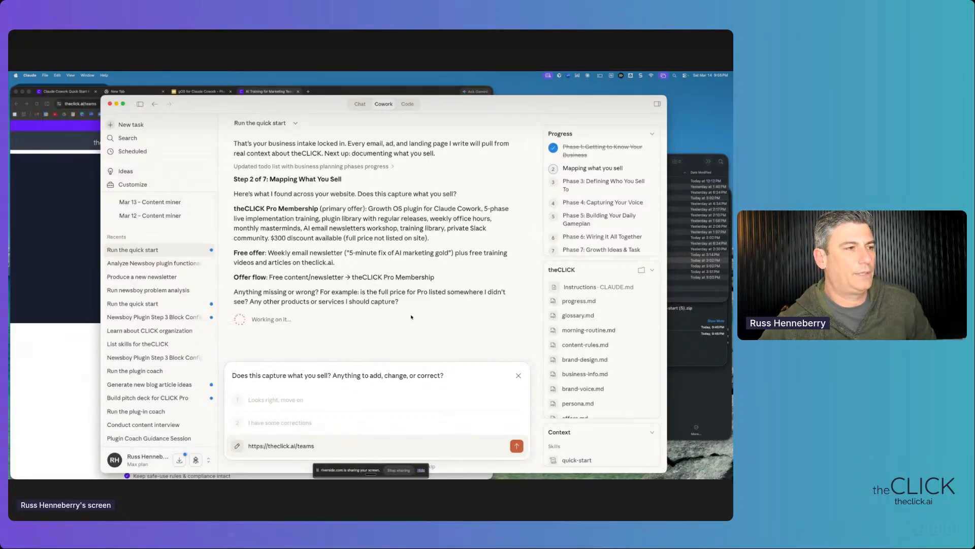
- Reply that this is the offer for companies while the membership is for individuals
{"action": "scroll", "coordinate": [412, 318], "scroll_direction": "down", "scroll_amount": 1}
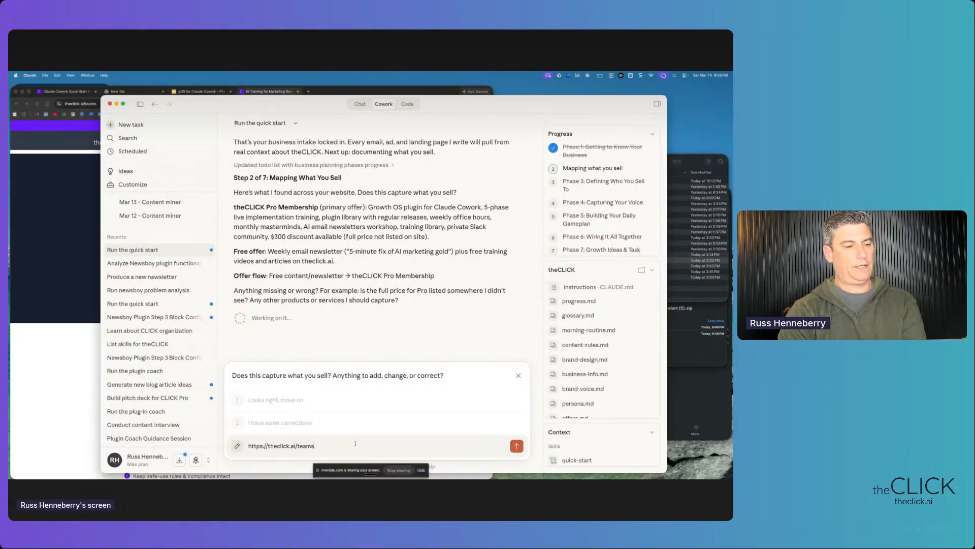
{"action": "type", "text": "his is ou"}
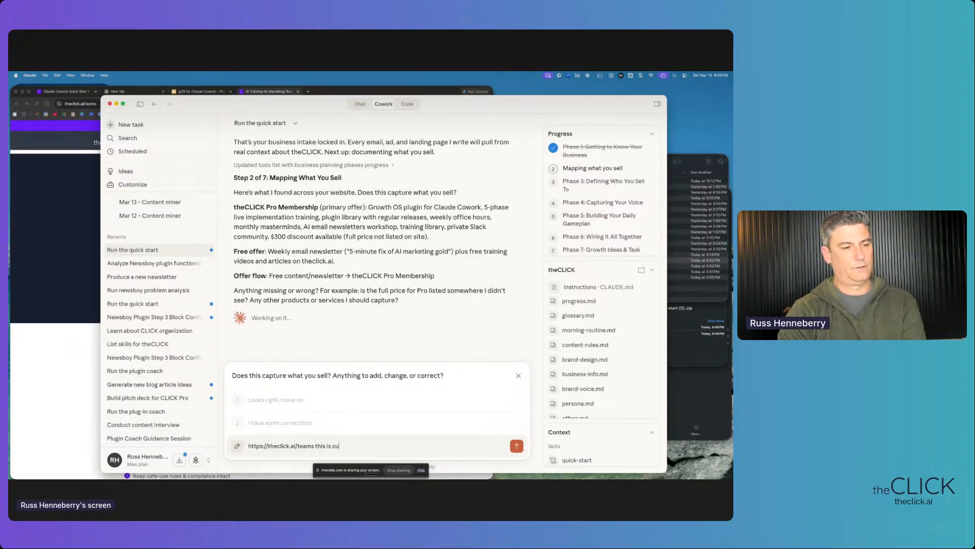
{"action": "type", "text": "r offer for "}
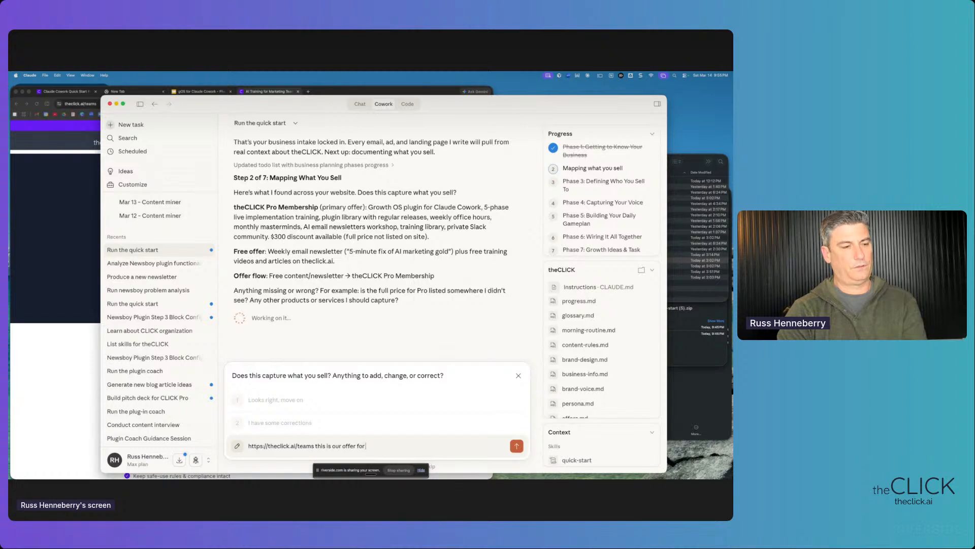
{"action": "type", "text": "comp"}
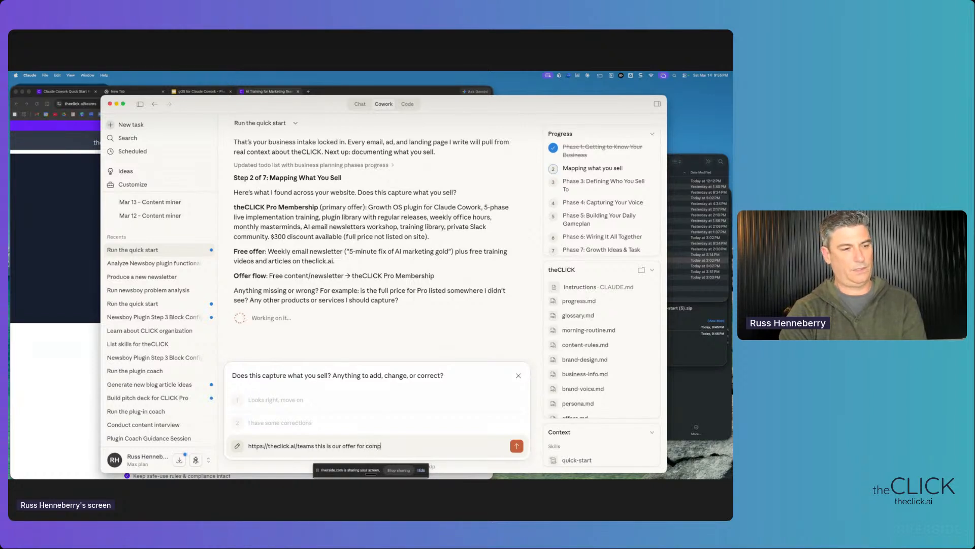
{"action": "type", "text": "anies while the"}
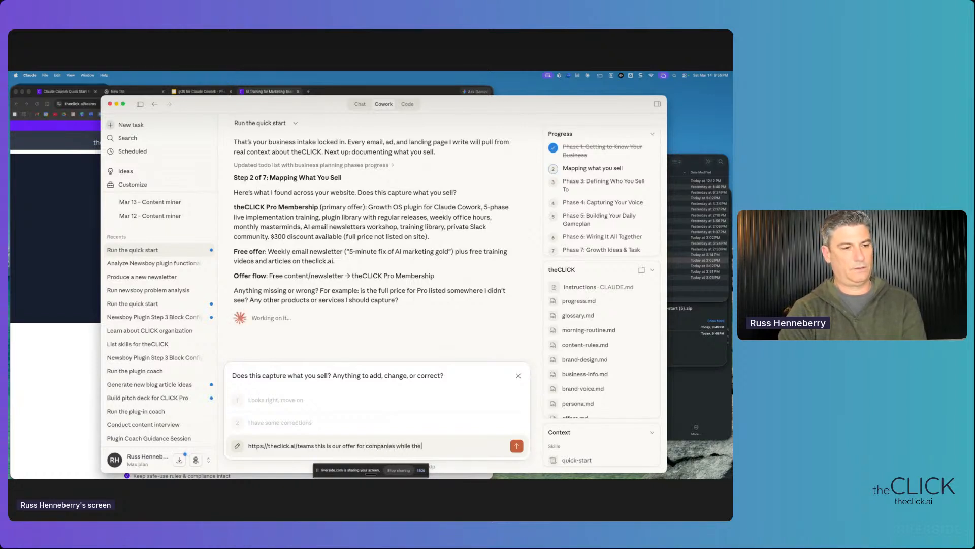
{"action": "type", "text": " membership is for i"}
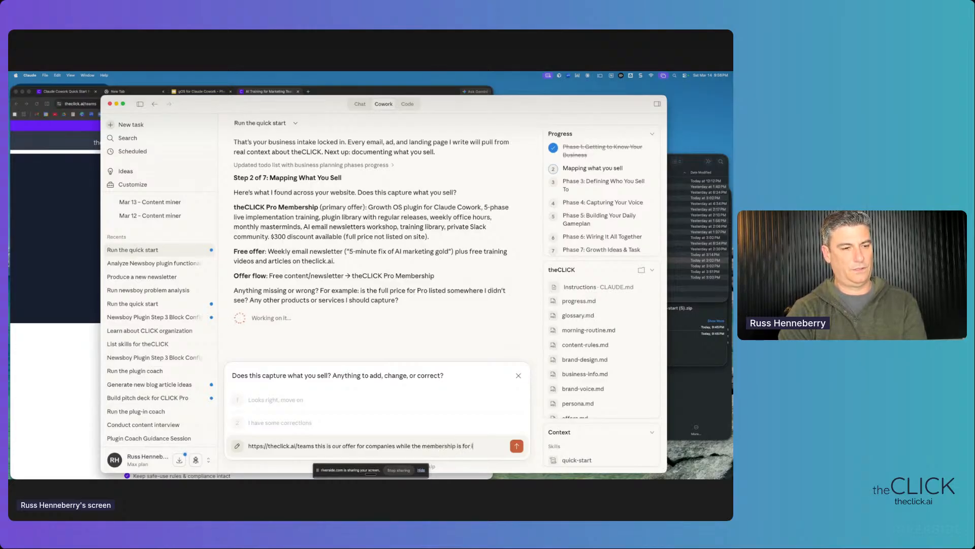
{"action": "type", "text": "ndividuals"}
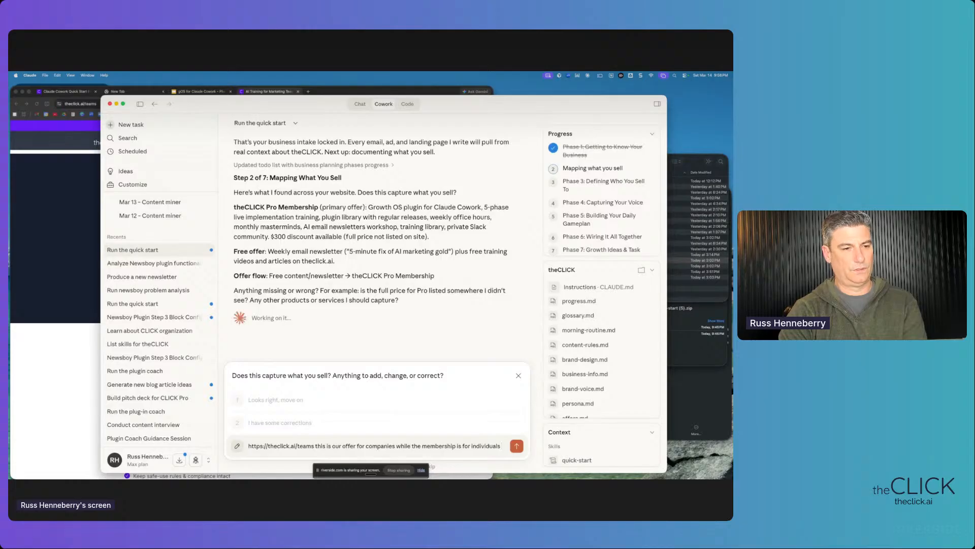
{"action": "key", "text": "Return"}
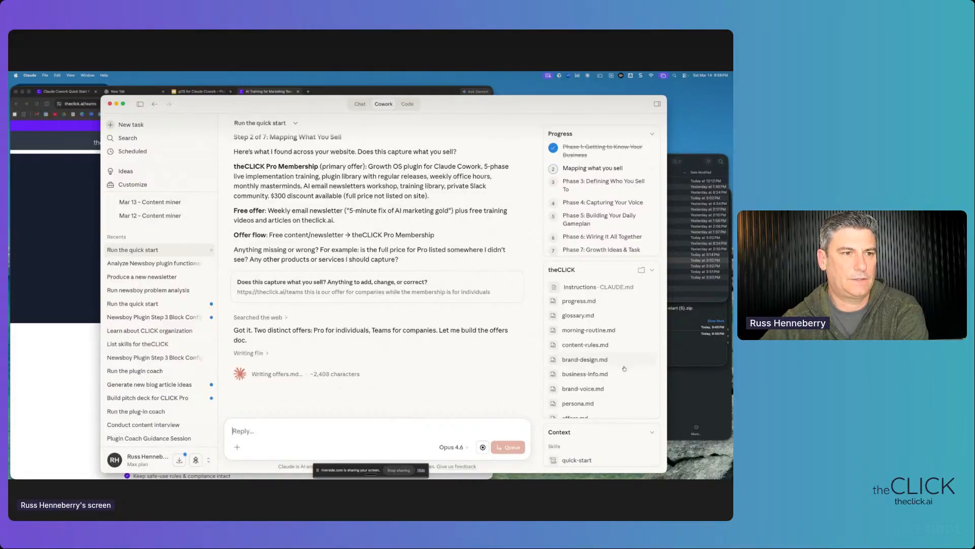
- Let Claude save offers.md and check off Phase 2 while reviewing the remaining setup phases
{"action": "scroll", "coordinate": [598, 364], "scroll_direction": "down", "scroll_amount": 1}
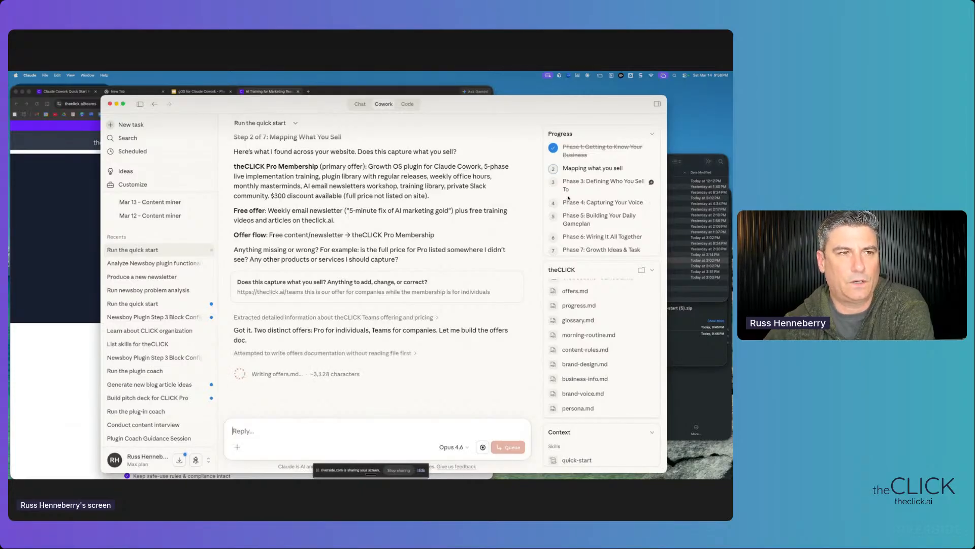
{"action": "left_click_drag", "start_coordinate": [563, 168], "coordinate": [610, 250]}
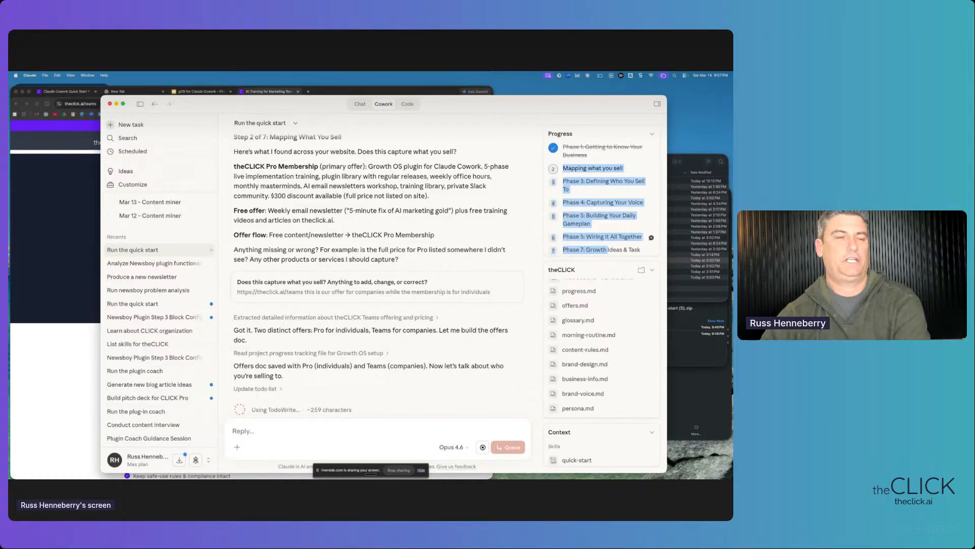
{"action": "left_click", "coordinate": [580, 196]}
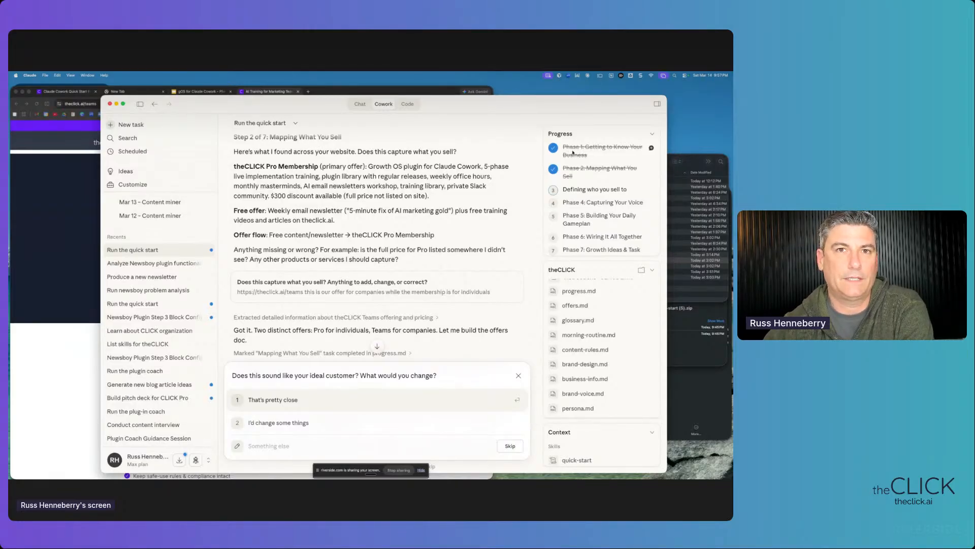
- Review the Step 3 persona's demographics, wants and frustrations, then answer 'That's pretty close'
{"action": "left_click_drag", "start_coordinate": [265, 376], "coordinate": [446, 374]}
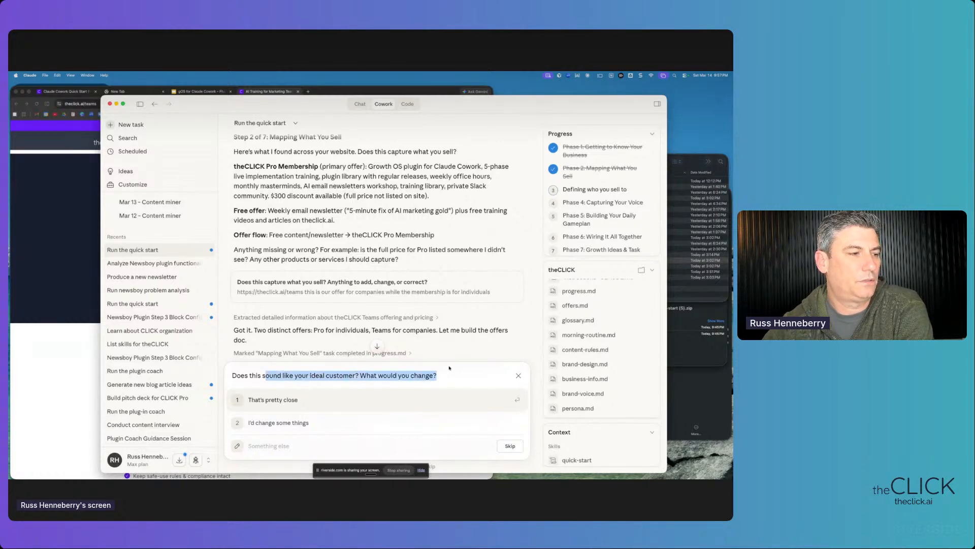
{"action": "scroll", "coordinate": [348, 301], "scroll_direction": "down", "scroll_amount": 10}
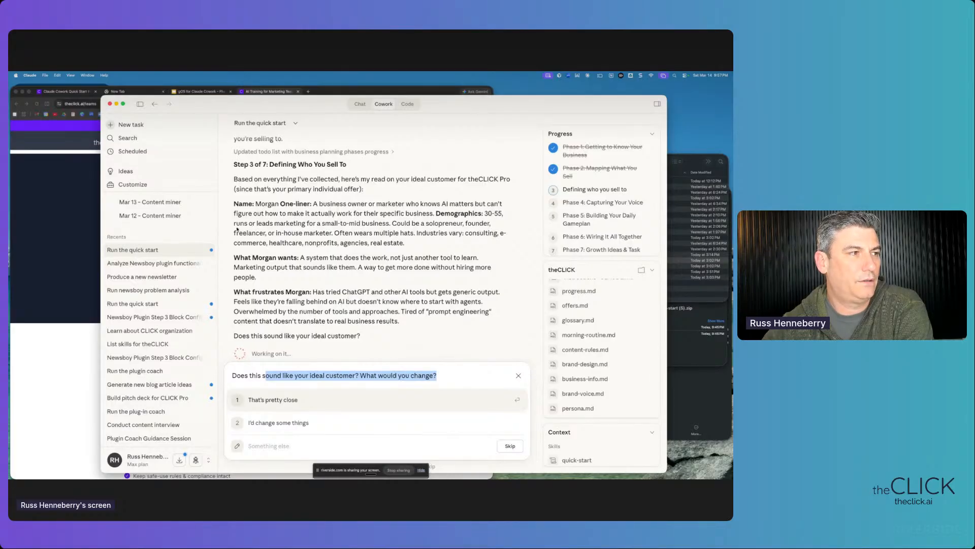
{"action": "left_click_drag", "start_coordinate": [234, 203], "coordinate": [394, 246]}
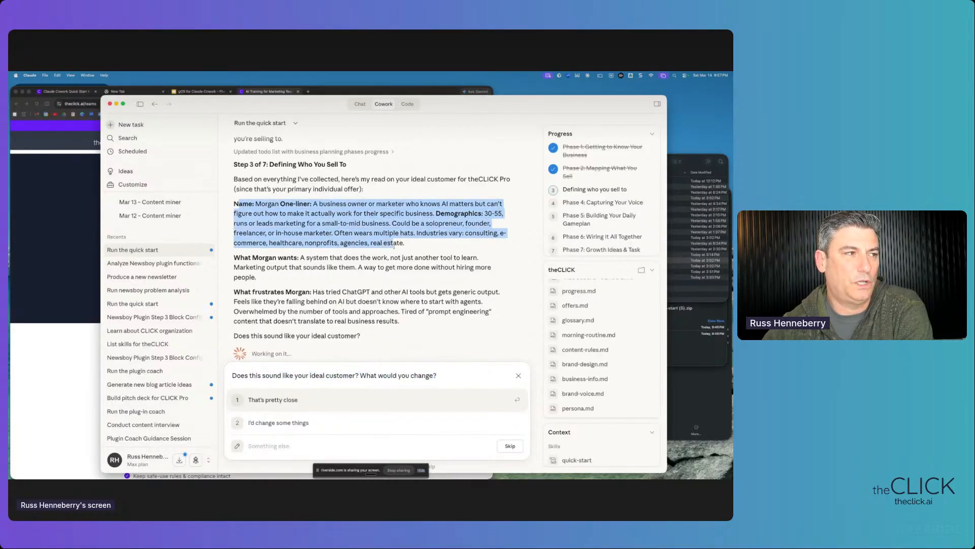
{"action": "left_click_drag", "start_coordinate": [331, 203], "coordinate": [357, 267]}
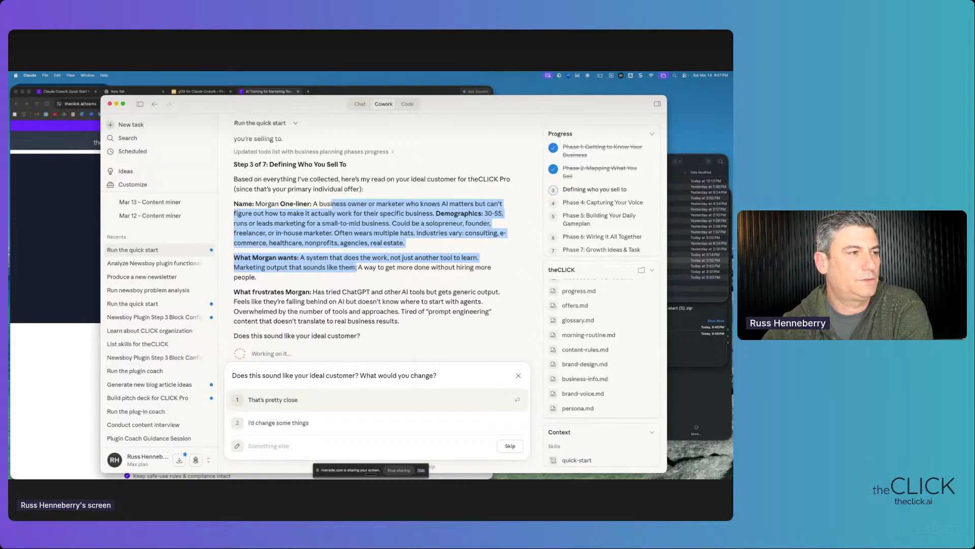
{"action": "left_click", "coordinate": [357, 268]}
{"action": "left_click_drag", "start_coordinate": [286, 291], "coordinate": [348, 333]}
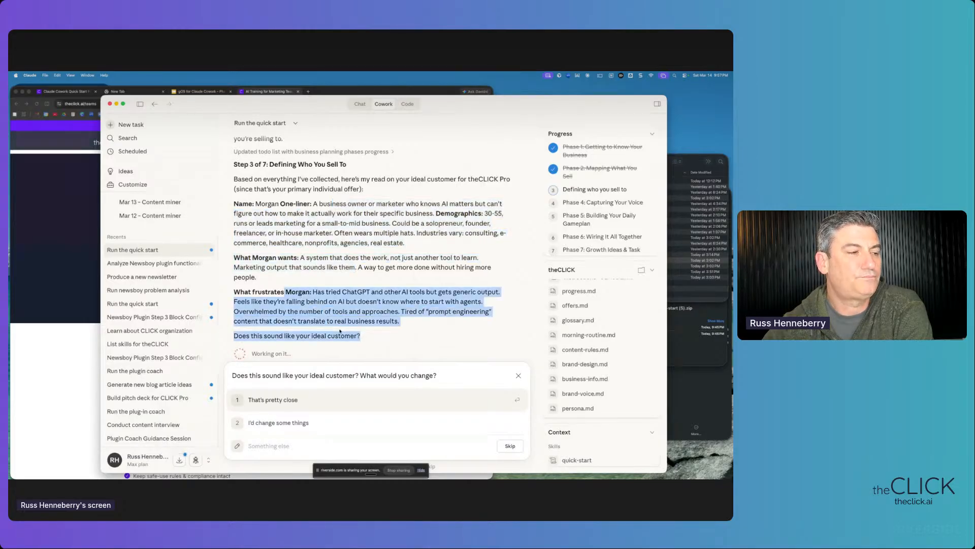
{"action": "scroll", "coordinate": [348, 334], "scroll_direction": "down", "scroll_amount": 2}
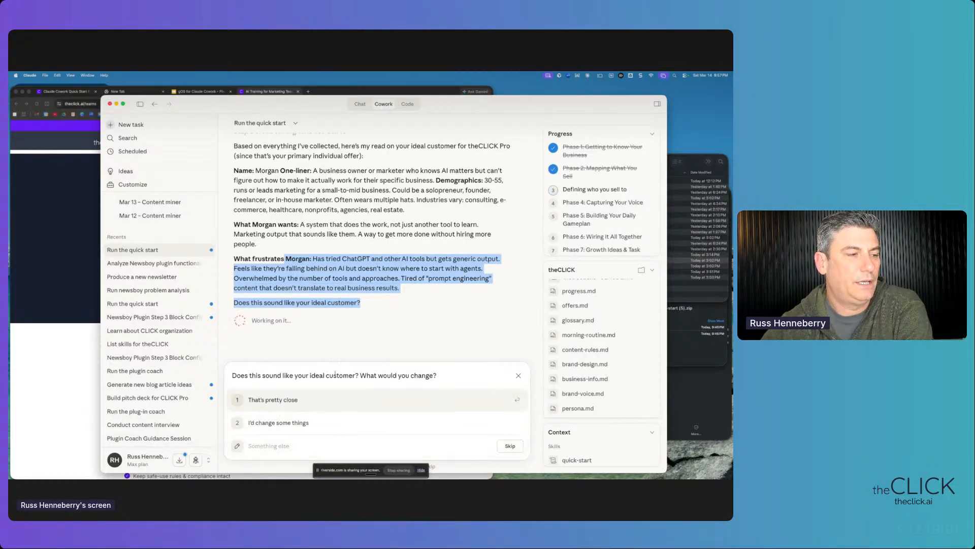
{"action": "left_click", "coordinate": [272, 401]}
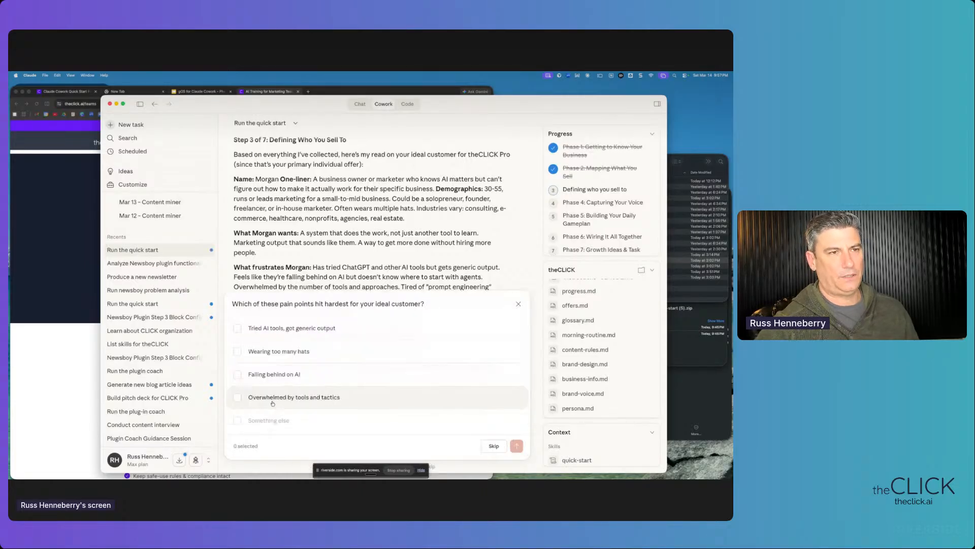
- Submit four pain points: generic AI output, too many hats, falling behind on AI, overwhelmed by tools
{"action": "left_click_drag", "start_coordinate": [288, 303], "coordinate": [395, 304]}
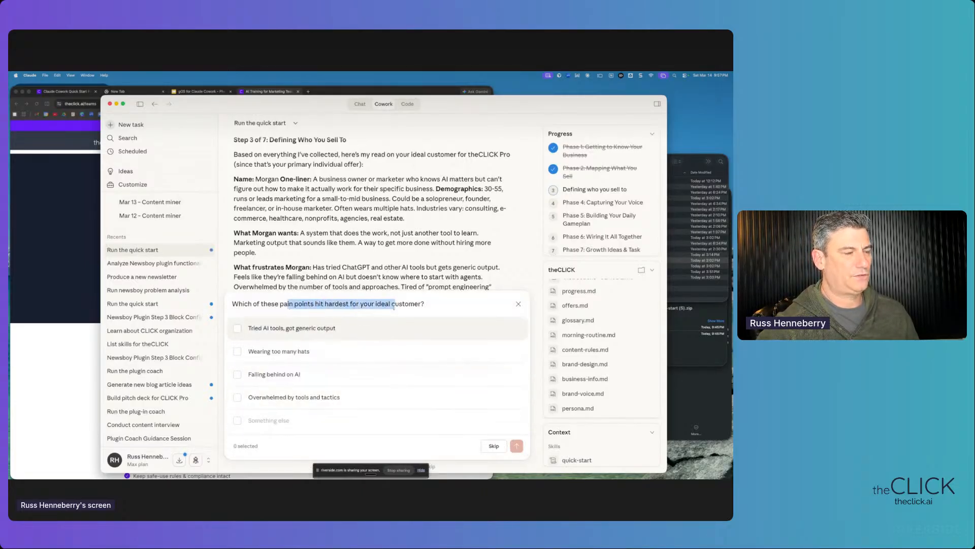
{"action": "left_click", "coordinate": [238, 329]}
{"action": "left_click", "coordinate": [237, 350]}
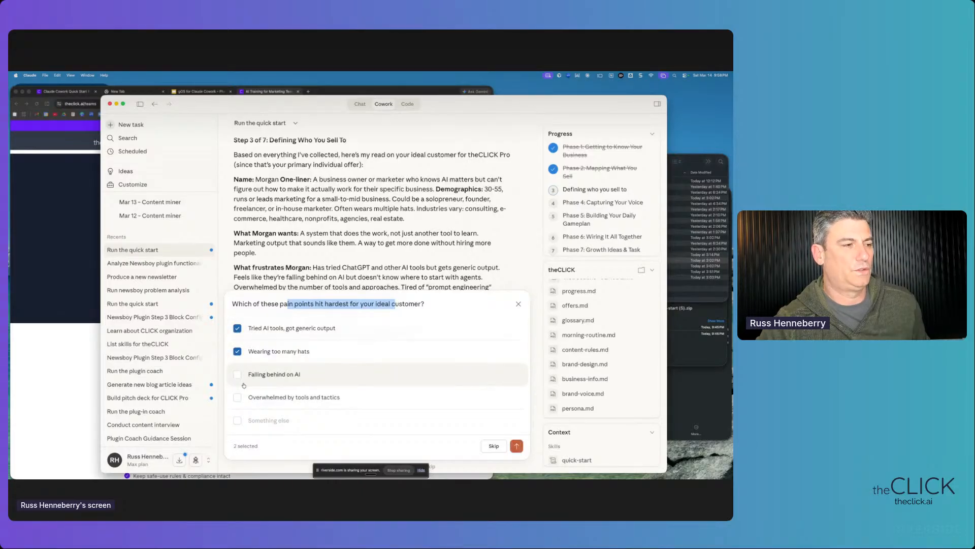
{"action": "left_click", "coordinate": [242, 381]}
{"action": "left_click", "coordinate": [244, 398]}
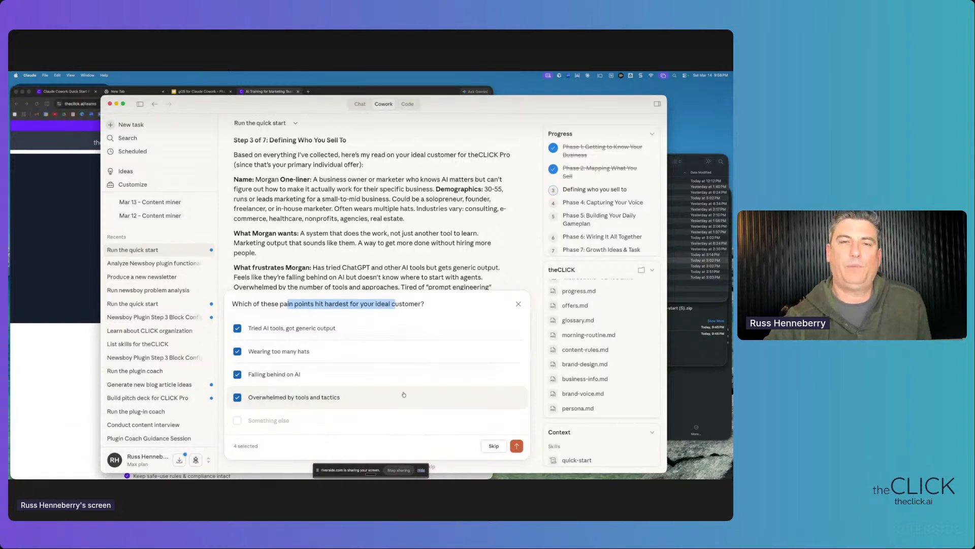
{"action": "left_click", "coordinate": [517, 445]}
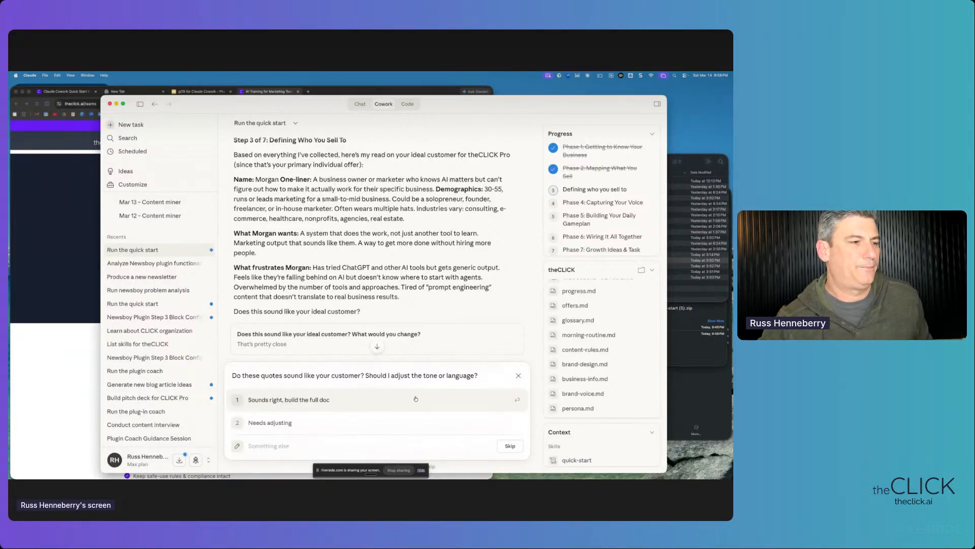
- Read the sample Pain and Pleasure customer quotes and choose 'Sounds right, build the full doc'
{"action": "left_click_drag", "start_coordinate": [331, 376], "coordinate": [387, 376]}
{"action": "scroll", "coordinate": [376, 330], "scroll_direction": "down", "scroll_amount": 5}
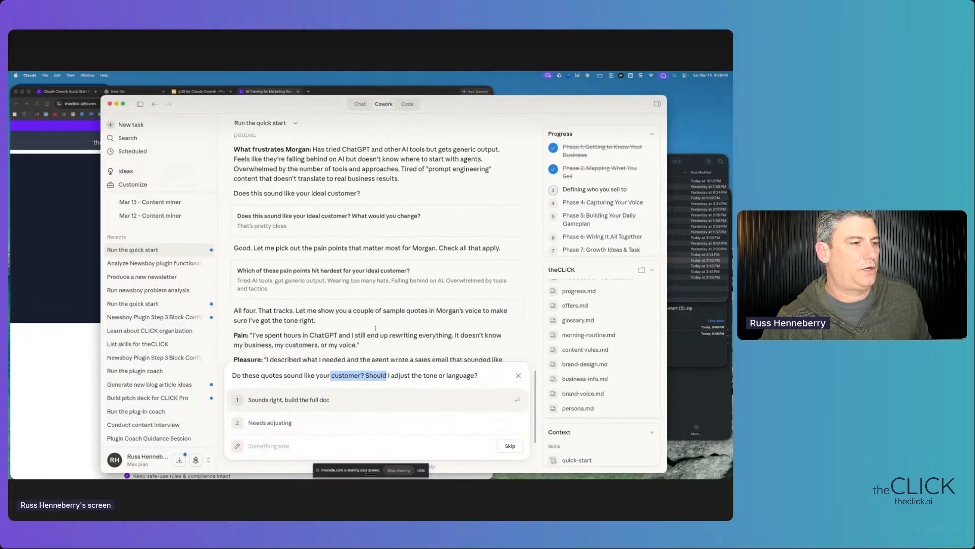
{"action": "scroll", "coordinate": [376, 330], "scroll_direction": "down", "scroll_amount": 2}
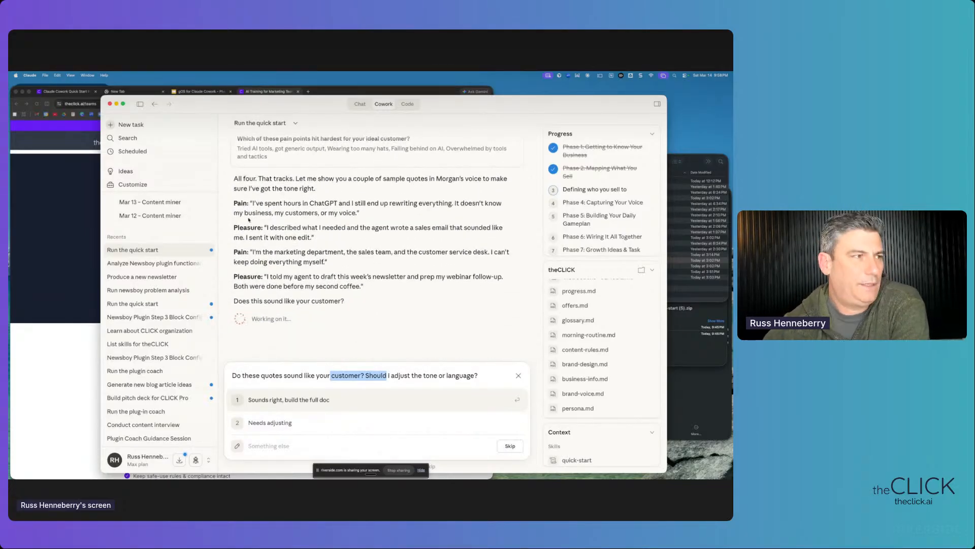
{"action": "left_click_drag", "start_coordinate": [235, 202], "coordinate": [285, 286]}
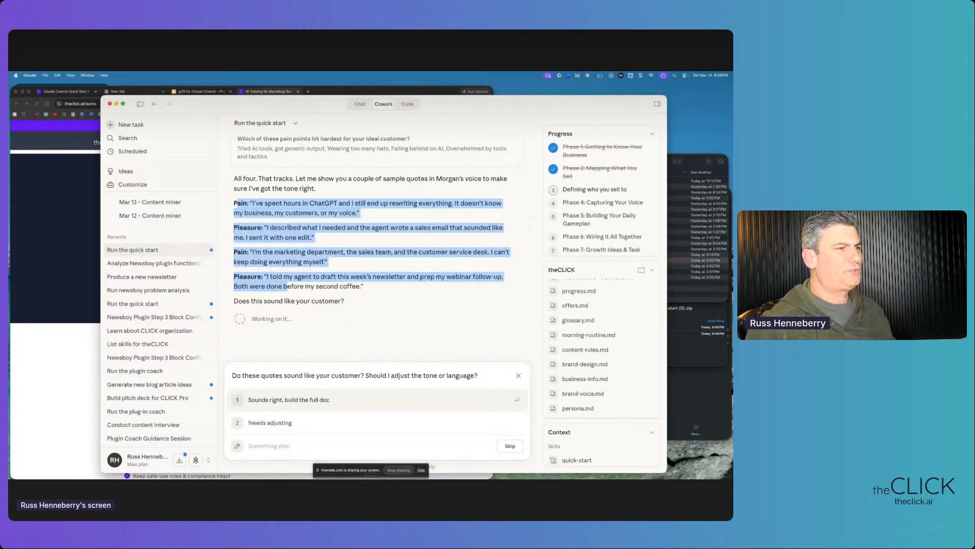
{"action": "left_click", "coordinate": [239, 205]}
{"action": "left_click_drag", "start_coordinate": [234, 203], "coordinate": [279, 247]}
{"action": "left_click_drag", "start_coordinate": [234, 204], "coordinate": [380, 211]}
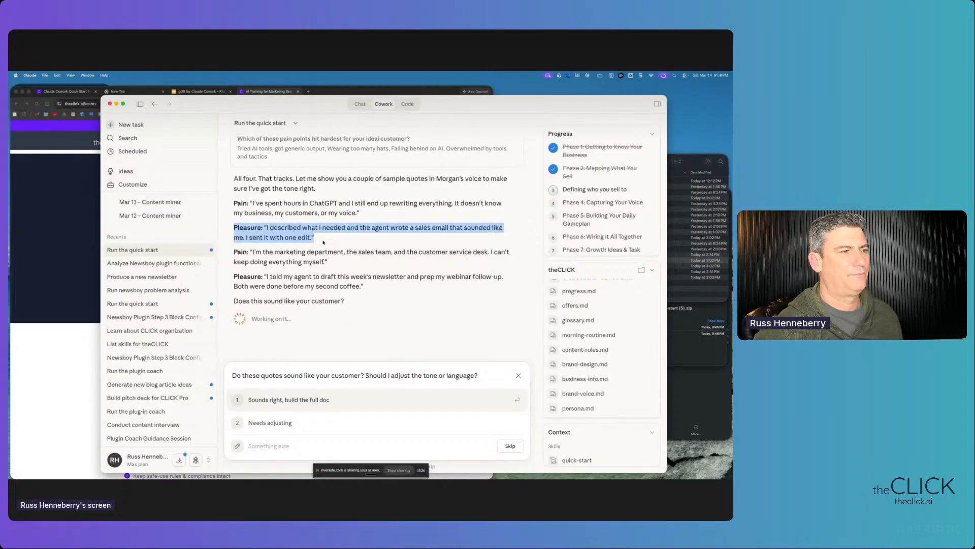
{"action": "left_click_drag", "start_coordinate": [235, 252], "coordinate": [331, 286]}
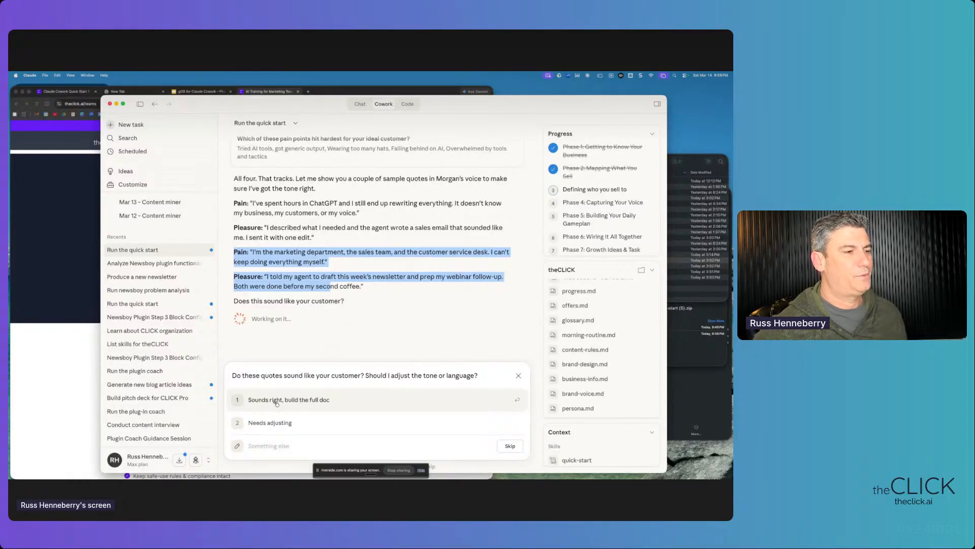
{"action": "left_click_drag", "start_coordinate": [279, 375], "coordinate": [400, 375]}
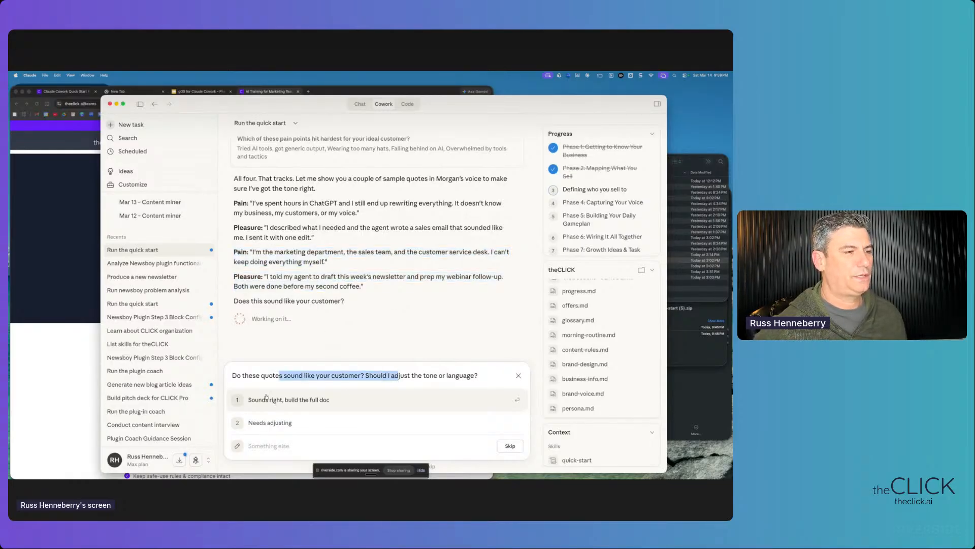
{"action": "left_click", "coordinate": [301, 403]}
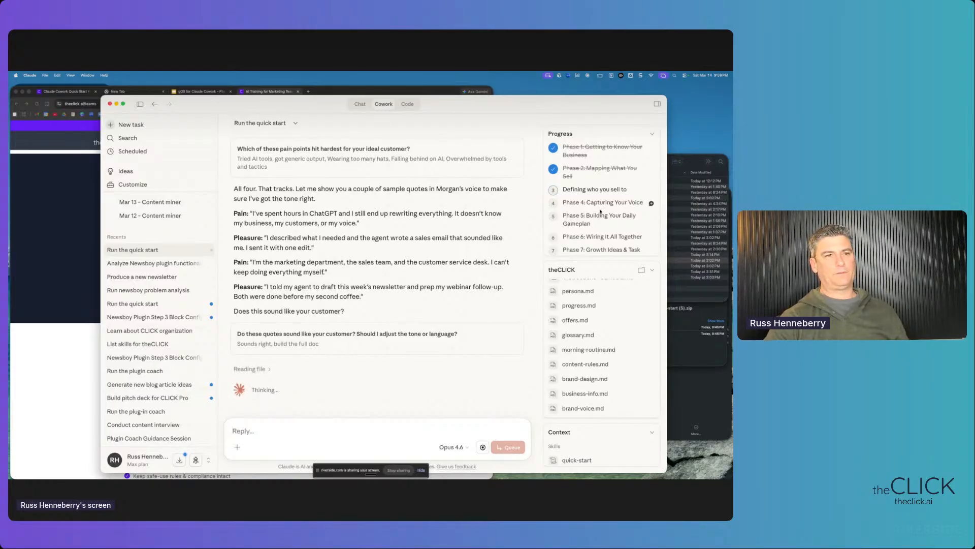
- Open the theCLICK desktop folder in Finder, close the gOS for Claude Cowork window, and return to Chrome
{"action": "left_click_drag", "start_coordinate": [618, 105], "coordinate": [552, 101]}
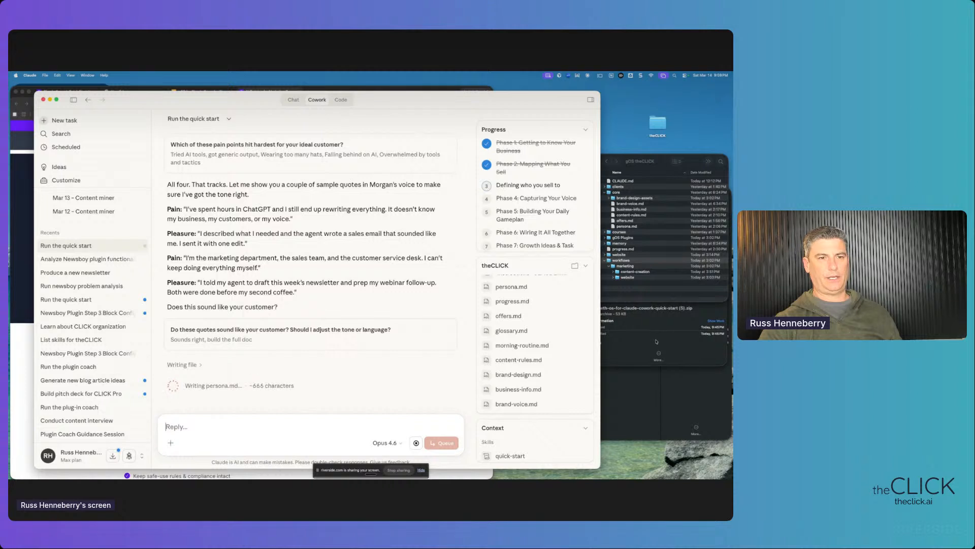
{"action": "left_click", "coordinate": [660, 410]}
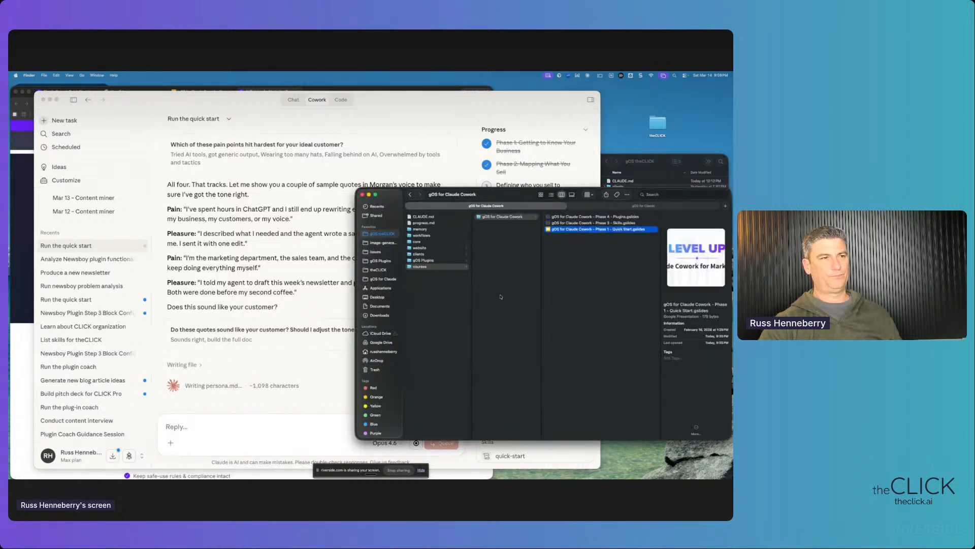
{"action": "double_click", "coordinate": [655, 125]}
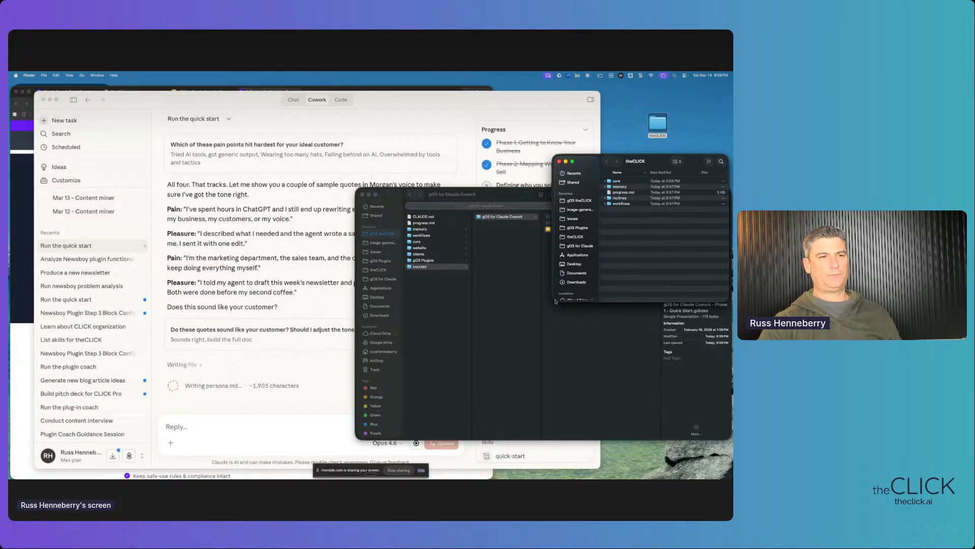
{"action": "left_click", "coordinate": [365, 193]}
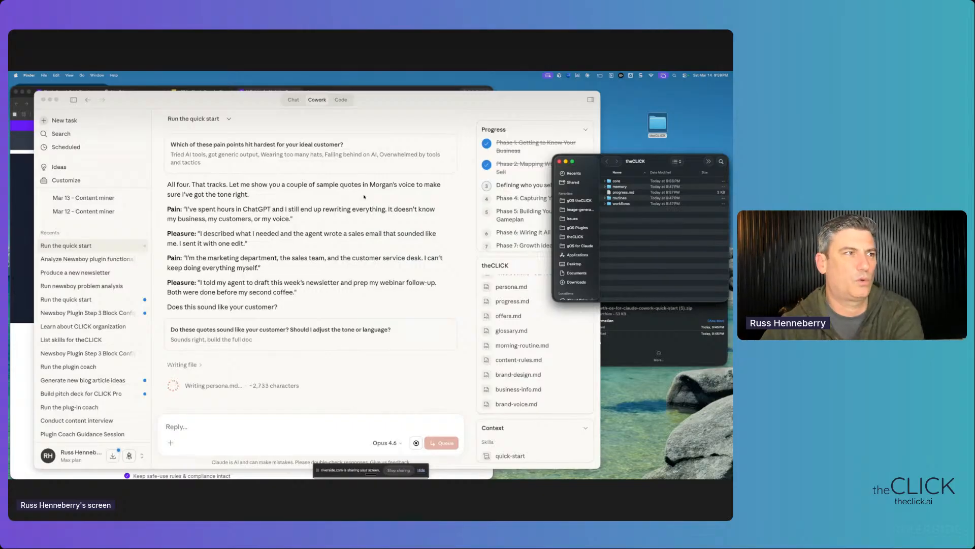
{"action": "left_click", "coordinate": [370, 90]}
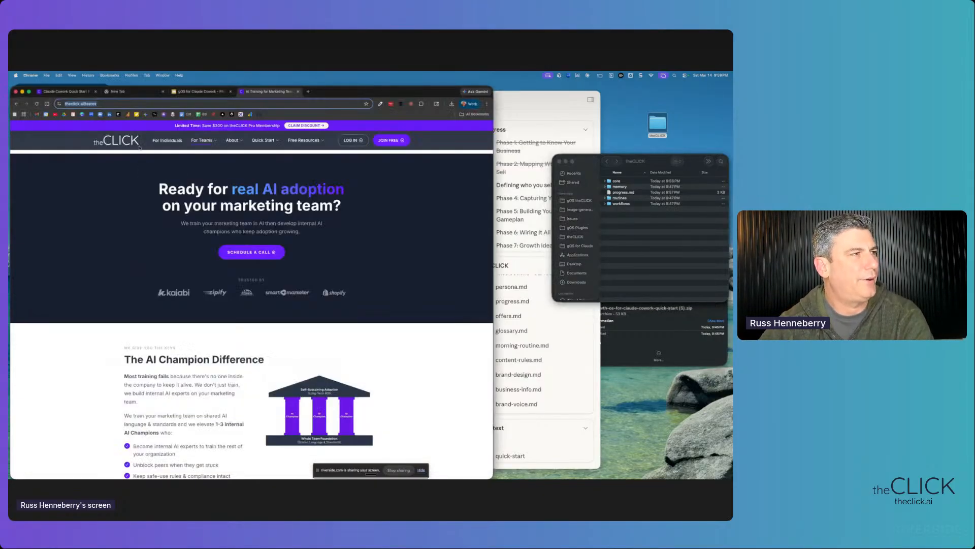
- Load the theclick.ai home page and look over its Old Way versus Growth OS Way comparison
{"action": "left_click", "coordinate": [133, 143]}
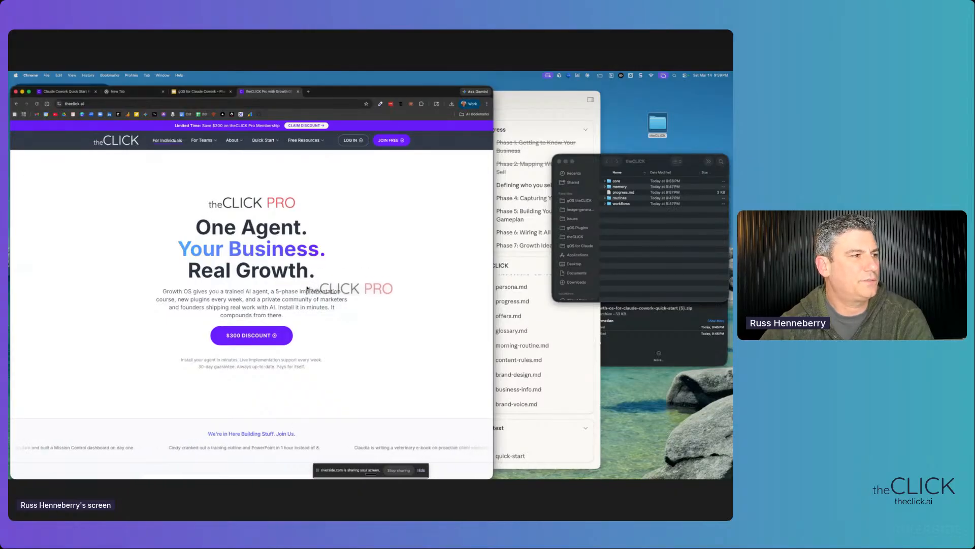
{"action": "left_click_drag", "start_coordinate": [209, 219], "coordinate": [374, 344]}
{"action": "scroll", "coordinate": [352, 322], "scroll_direction": "down", "scroll_amount": 5}
{"action": "scroll", "coordinate": [353, 321], "scroll_direction": "down", "scroll_amount": 3}
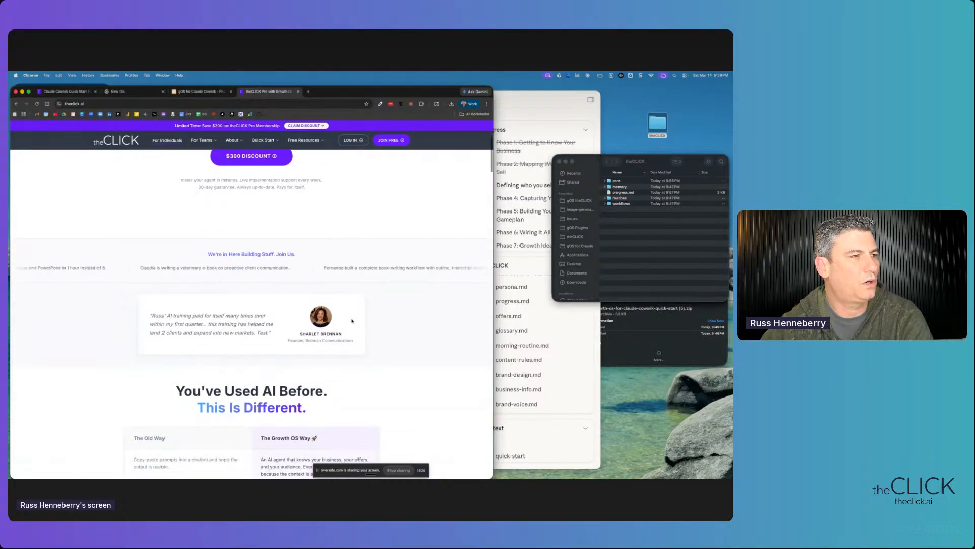
{"action": "scroll", "coordinate": [352, 321], "scroll_direction": "down", "scroll_amount": 3}
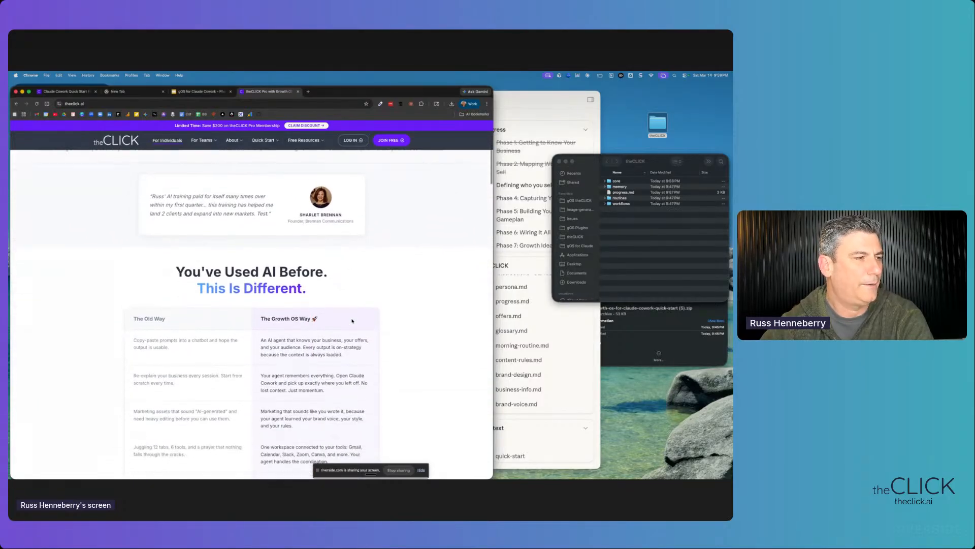
{"action": "scroll", "coordinate": [352, 319], "scroll_direction": "up", "scroll_amount": 6}
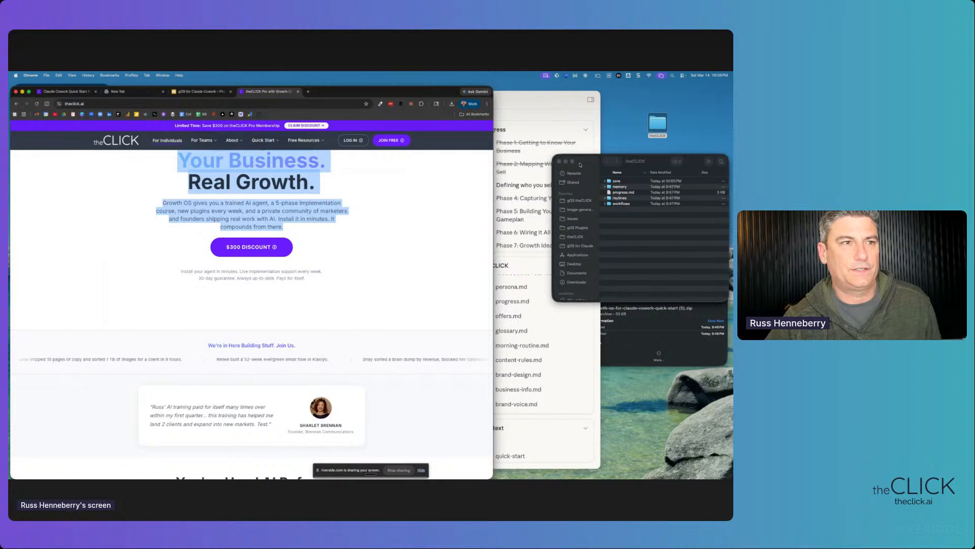
{"action": "left_click", "coordinate": [560, 157]}
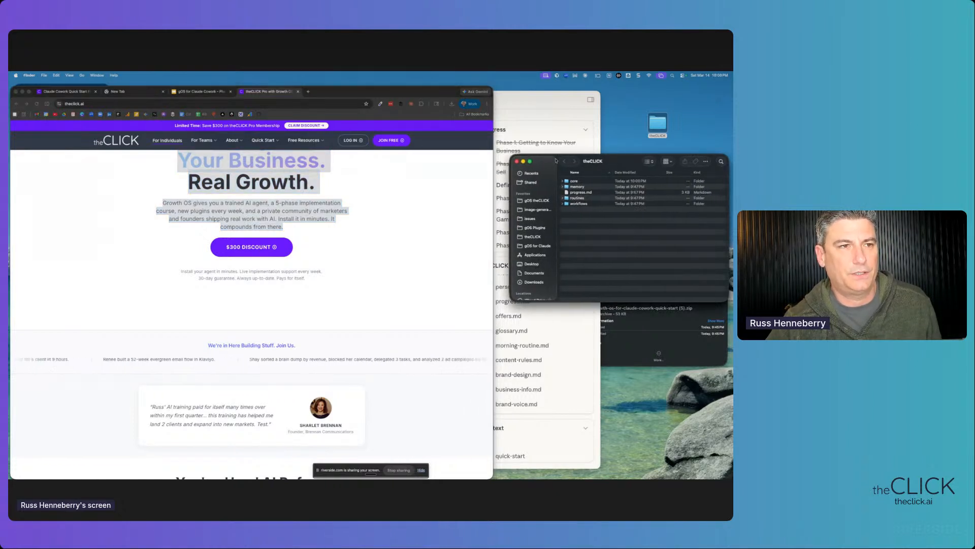
- Browse the core folder's files, brand-design.md through persona.md and offers.md, then return to Claude
{"action": "left_click", "coordinate": [562, 181]}
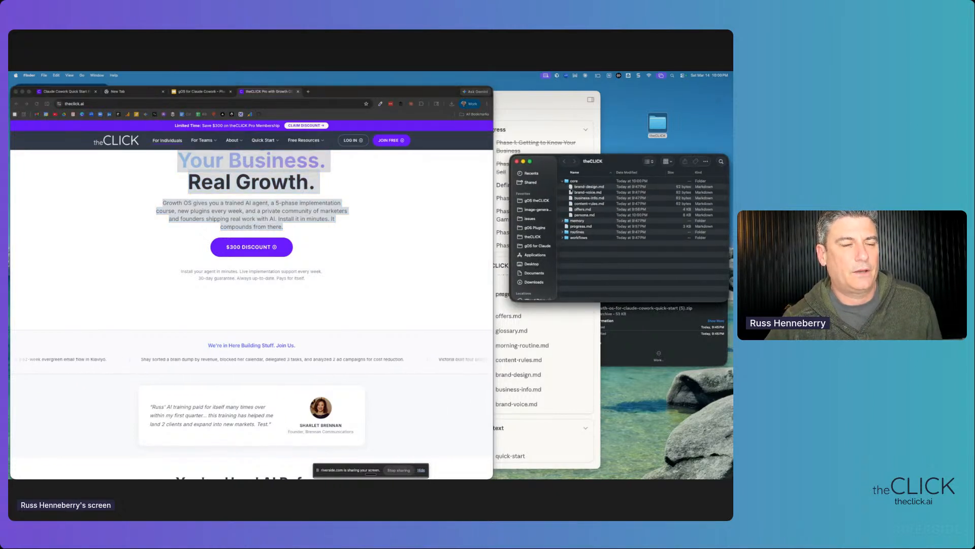
{"action": "left_click", "coordinate": [588, 187]}
{"action": "left_click", "coordinate": [589, 192]}
{"action": "left_click", "coordinate": [588, 198]}
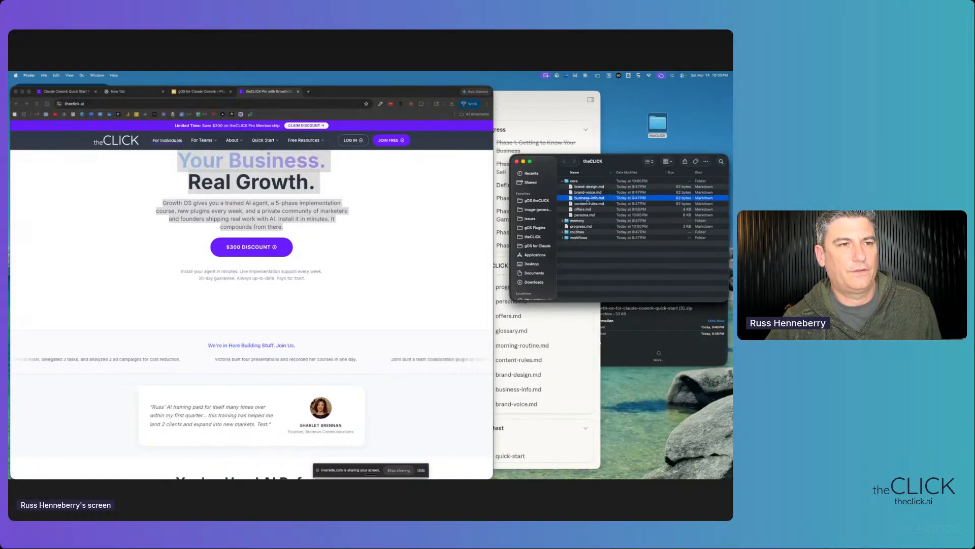
{"action": "left_click_drag", "start_coordinate": [588, 204], "coordinate": [588, 208]}
{"action": "left_click", "coordinate": [587, 214]}
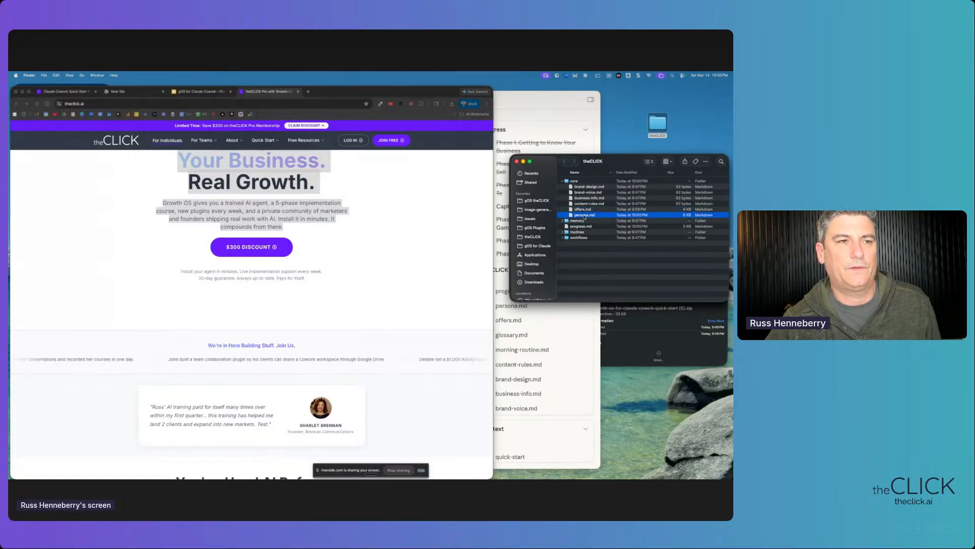
{"action": "left_click", "coordinate": [585, 210]}
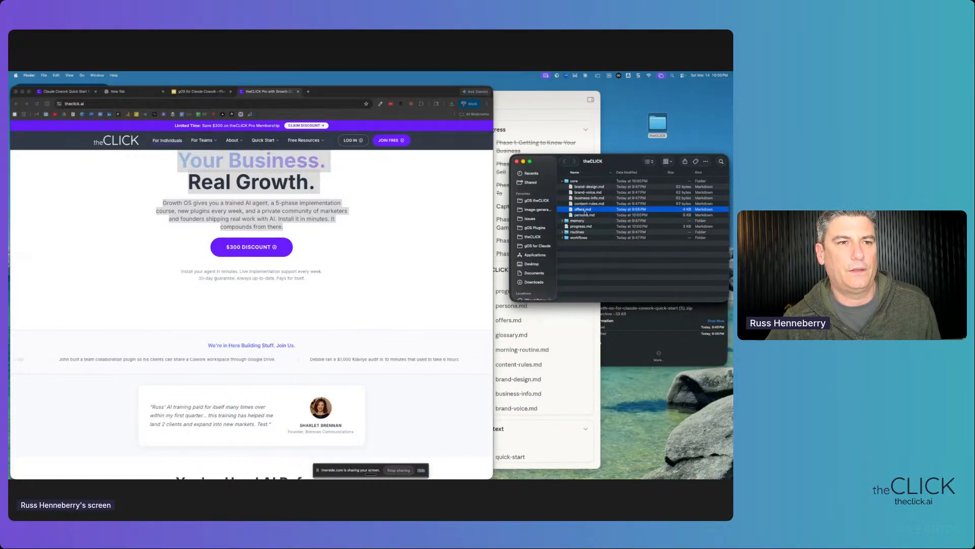
{"action": "left_click", "coordinate": [550, 105]}
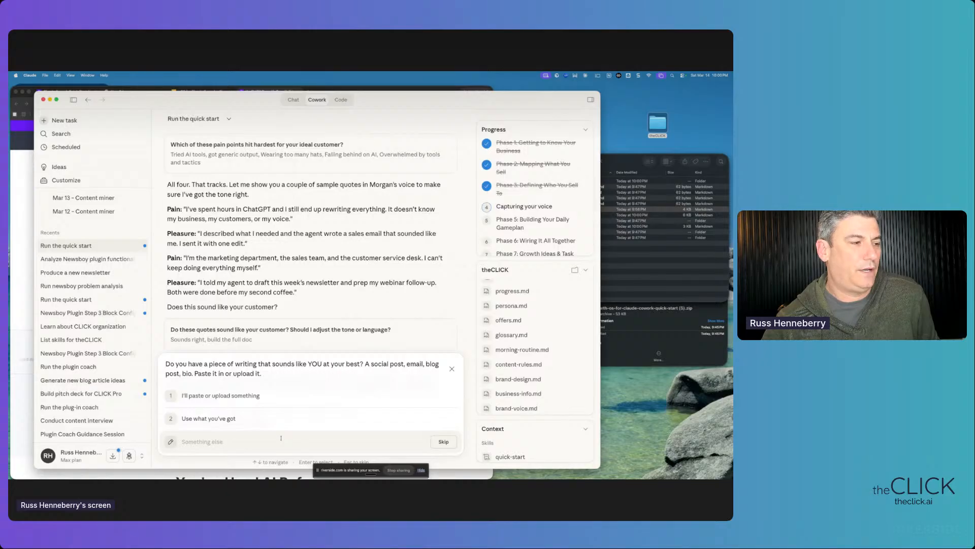
- Answer 'Use what you've got' for the voice sample and open persona.md in the Markdown editor
{"action": "left_click", "coordinate": [300, 419]}
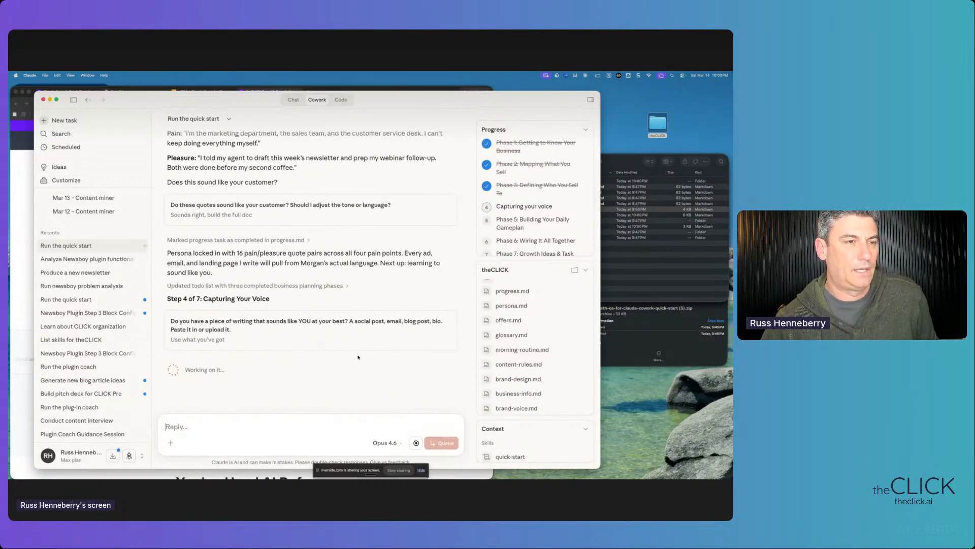
{"action": "left_click", "coordinate": [628, 161]}
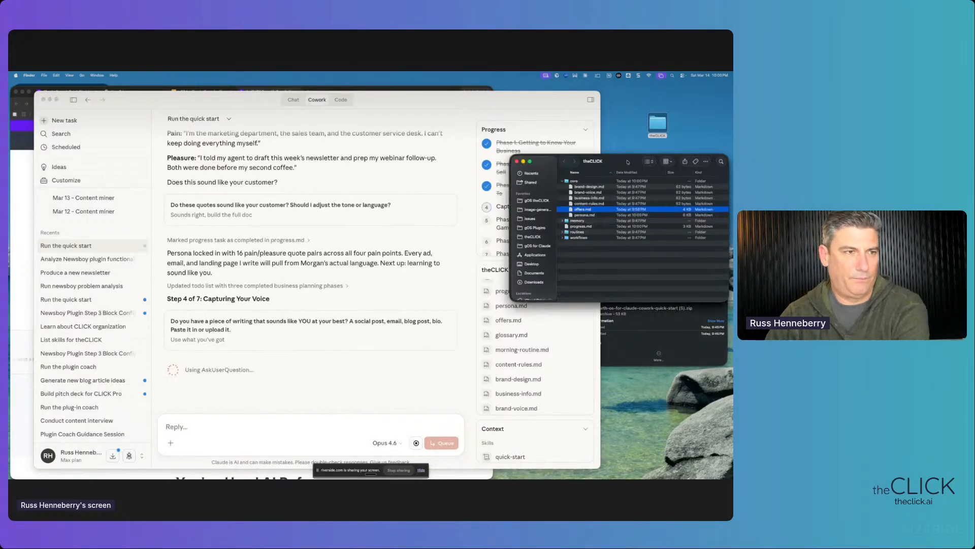
{"action": "double_click", "coordinate": [582, 216]}
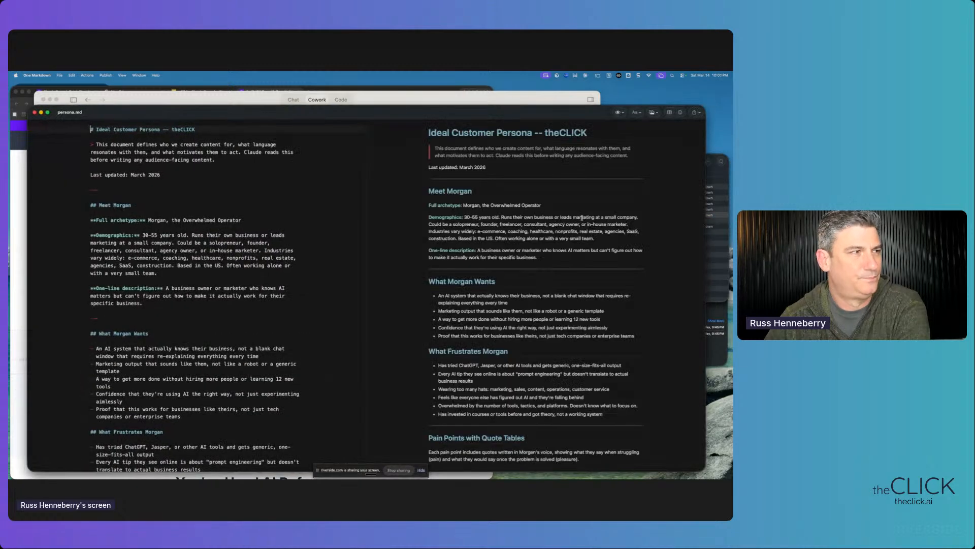
{"action": "left_click", "coordinate": [188, 183]}
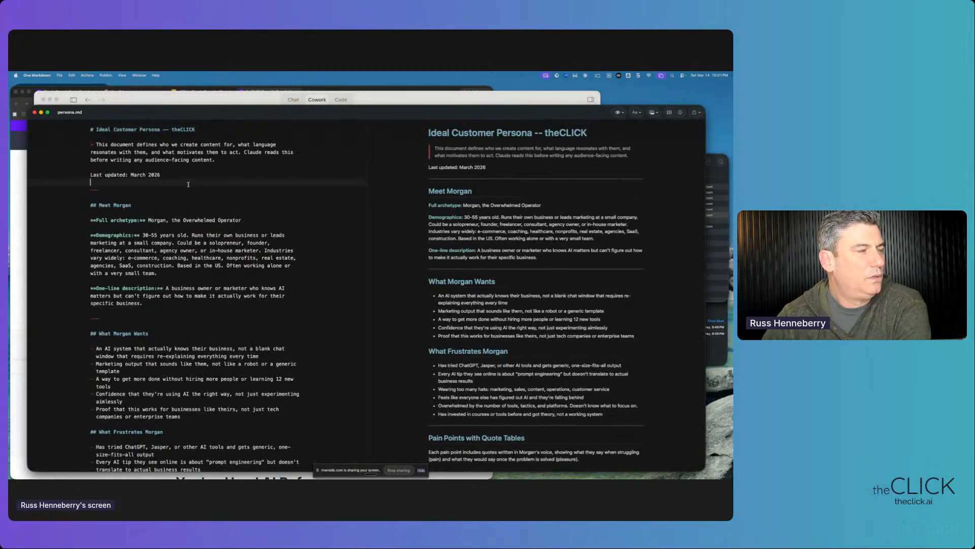
{"action": "left_click_drag", "start_coordinate": [91, 129], "coordinate": [260, 394]}
{"action": "scroll", "coordinate": [208, 354], "scroll_direction": "down", "scroll_amount": 10}
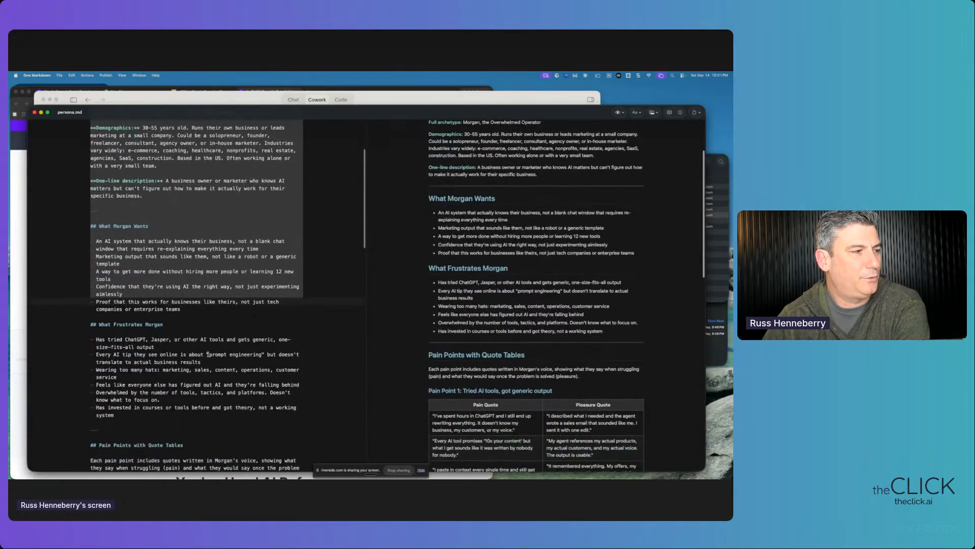
{"action": "scroll", "coordinate": [207, 354], "scroll_direction": "up", "scroll_amount": 10}
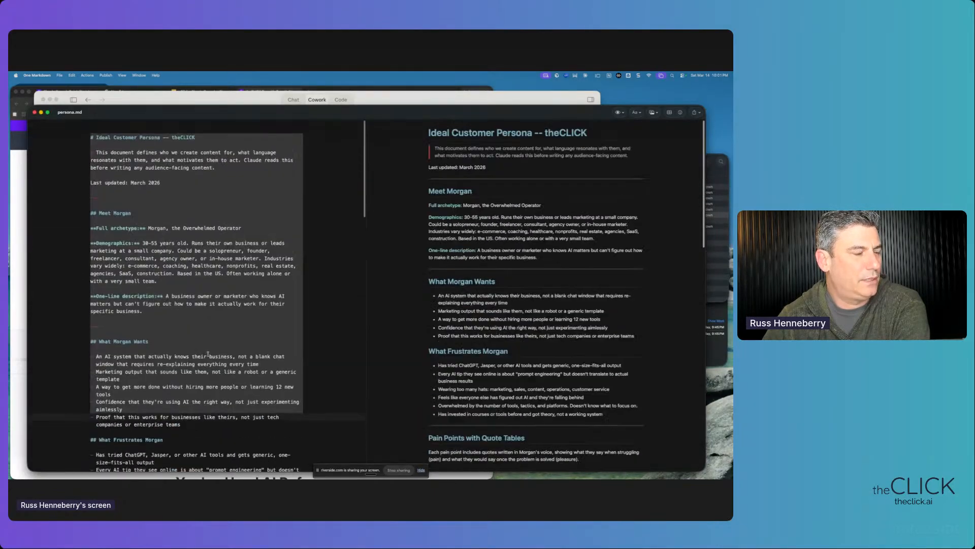
{"action": "left_click", "coordinate": [207, 234]}
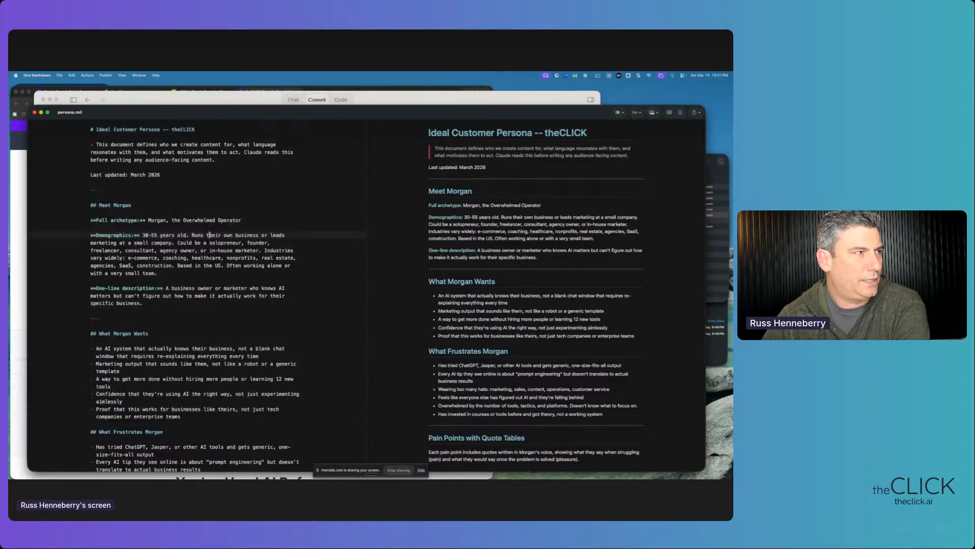
{"action": "left_click_drag", "start_coordinate": [91, 129], "coordinate": [158, 300]}
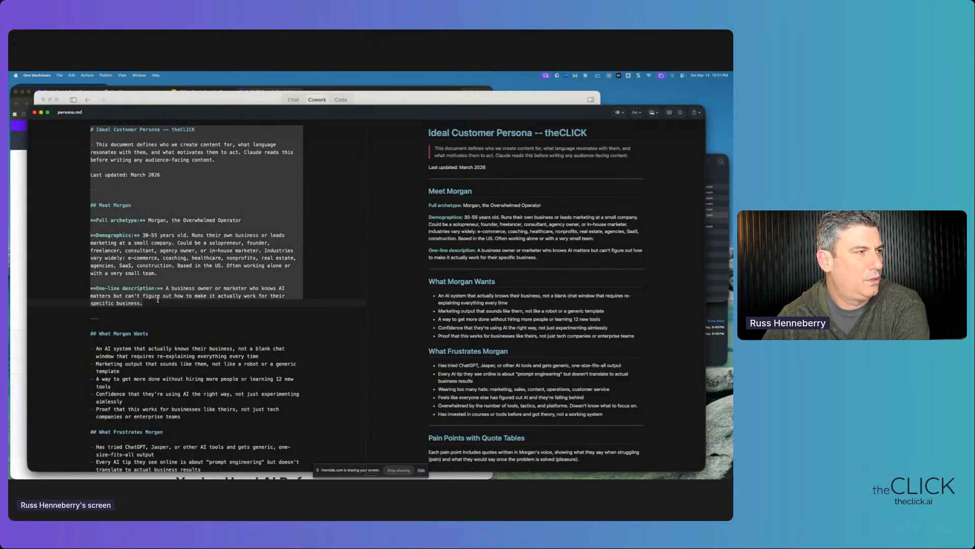
{"action": "scroll", "coordinate": [157, 300], "scroll_direction": "down", "scroll_amount": 4}
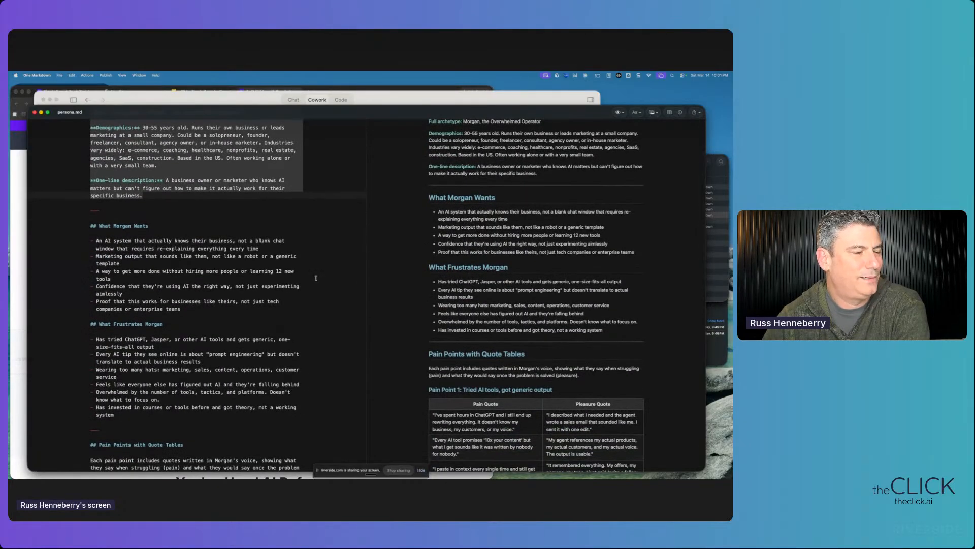
{"action": "scroll", "coordinate": [211, 278], "scroll_direction": "up", "scroll_amount": 4}
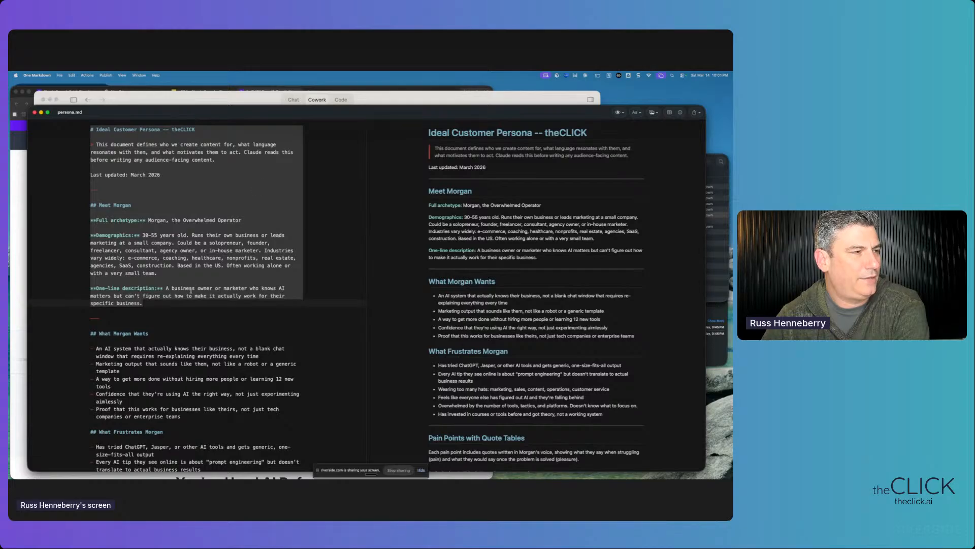
{"action": "left_click", "coordinate": [144, 190]}
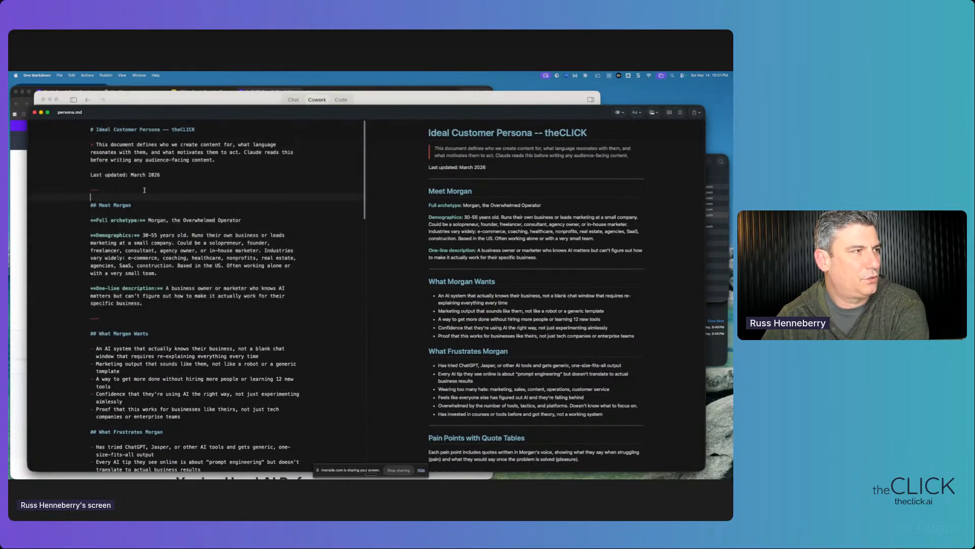
{"action": "left_click_drag", "start_coordinate": [91, 129], "coordinate": [284, 351]}
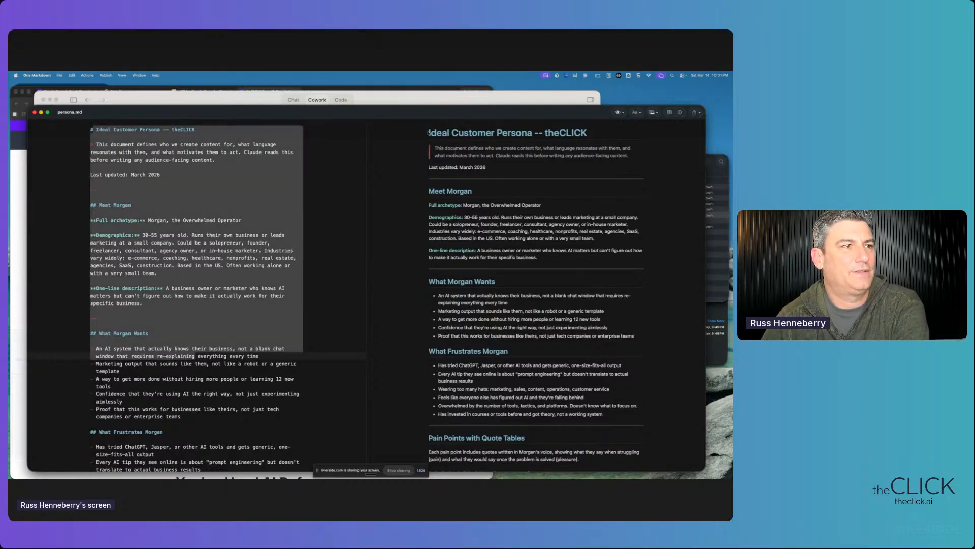
{"action": "left_click_drag", "start_coordinate": [428, 133], "coordinate": [472, 259]}
{"action": "scroll", "coordinate": [472, 258], "scroll_direction": "down", "scroll_amount": 3}
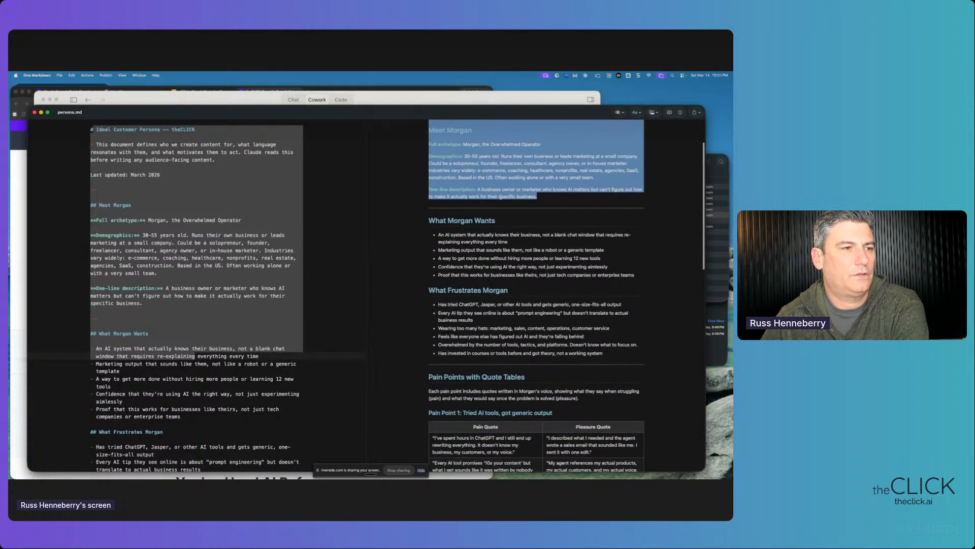
{"action": "scroll", "coordinate": [443, 259], "scroll_direction": "down", "scroll_amount": 4}
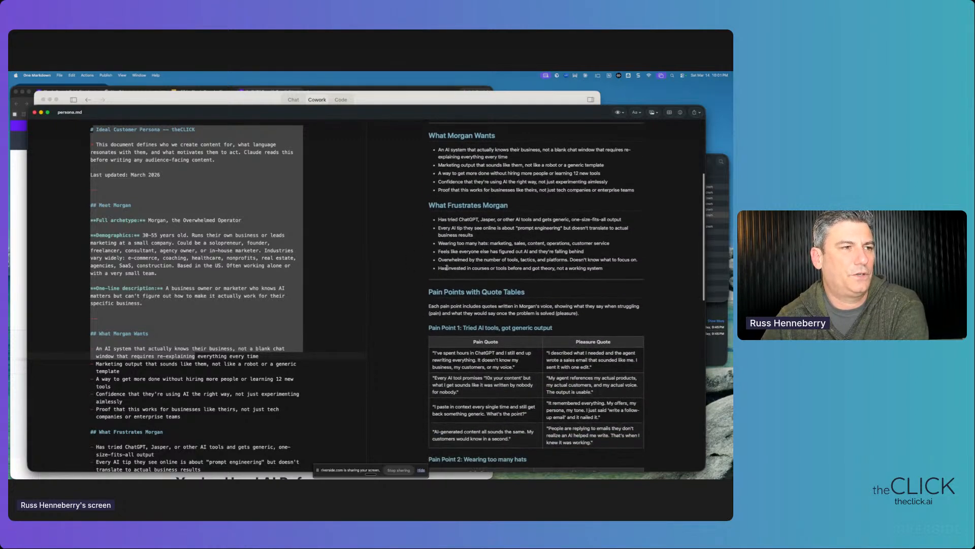
{"action": "scroll", "coordinate": [426, 251], "scroll_direction": "down", "scroll_amount": 3}
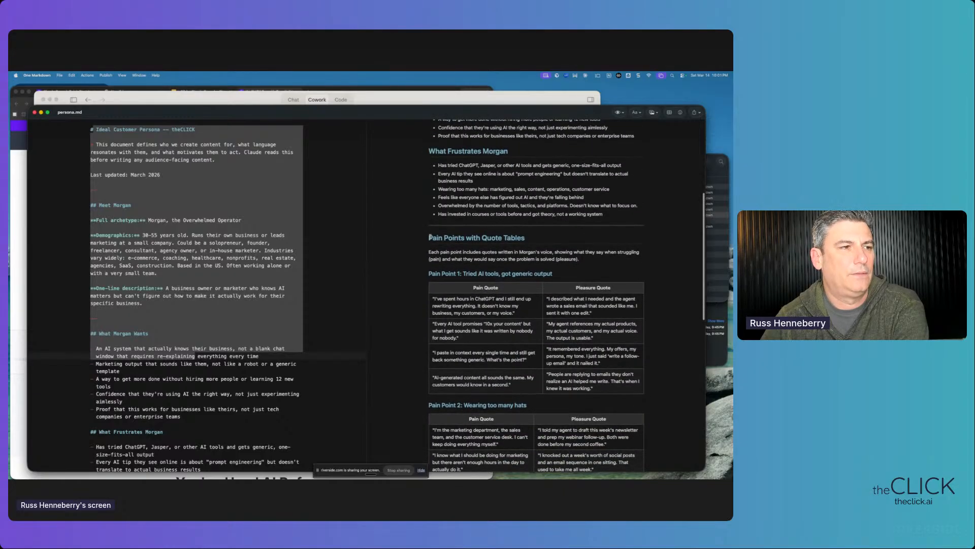
{"action": "left_click_drag", "start_coordinate": [428, 238], "coordinate": [481, 298]}
{"action": "scroll", "coordinate": [482, 295], "scroll_direction": "down", "scroll_amount": 3}
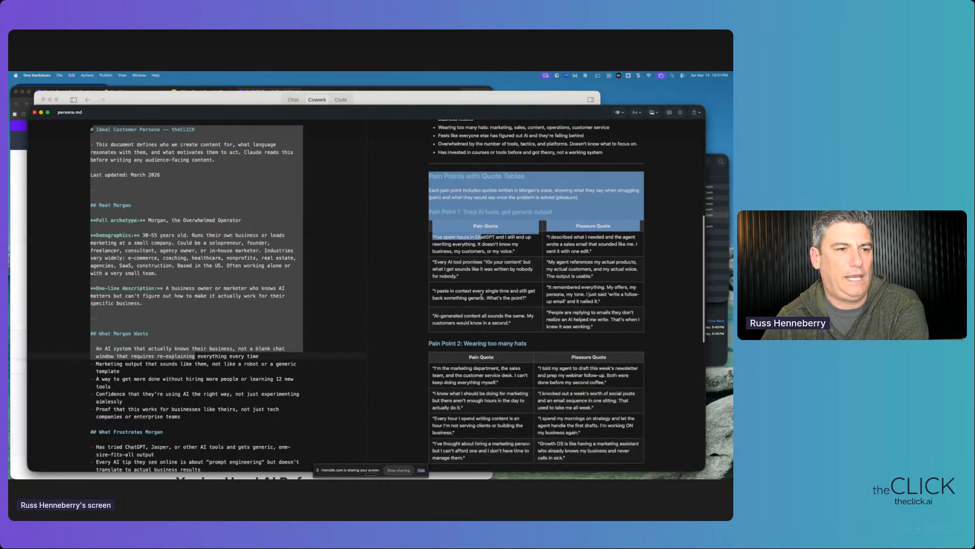
{"action": "scroll", "coordinate": [482, 295], "scroll_direction": "down", "scroll_amount": 3}
{"action": "left_click", "coordinate": [481, 295]}
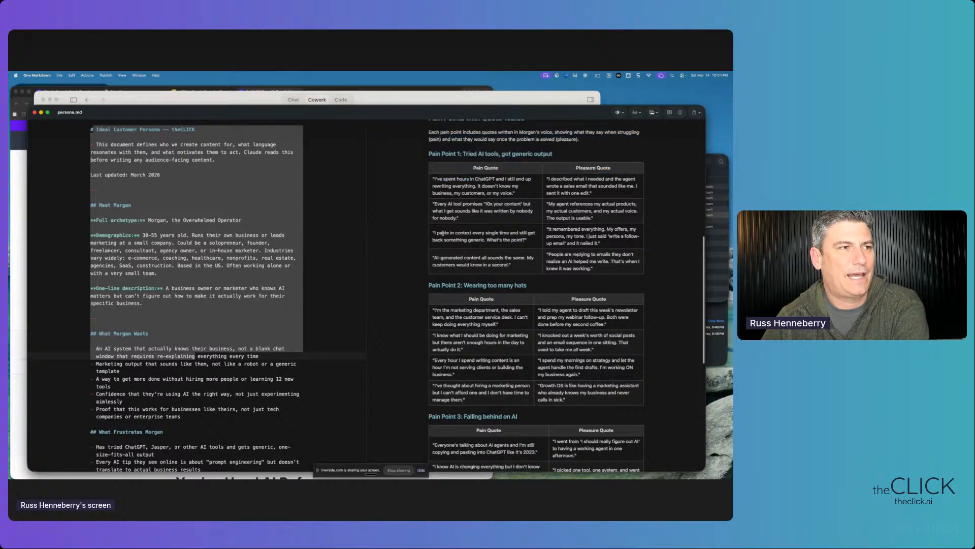
{"action": "scroll", "coordinate": [444, 230], "scroll_direction": "up", "scroll_amount": 3}
{"action": "left_click_drag", "start_coordinate": [428, 176], "coordinate": [530, 336]}
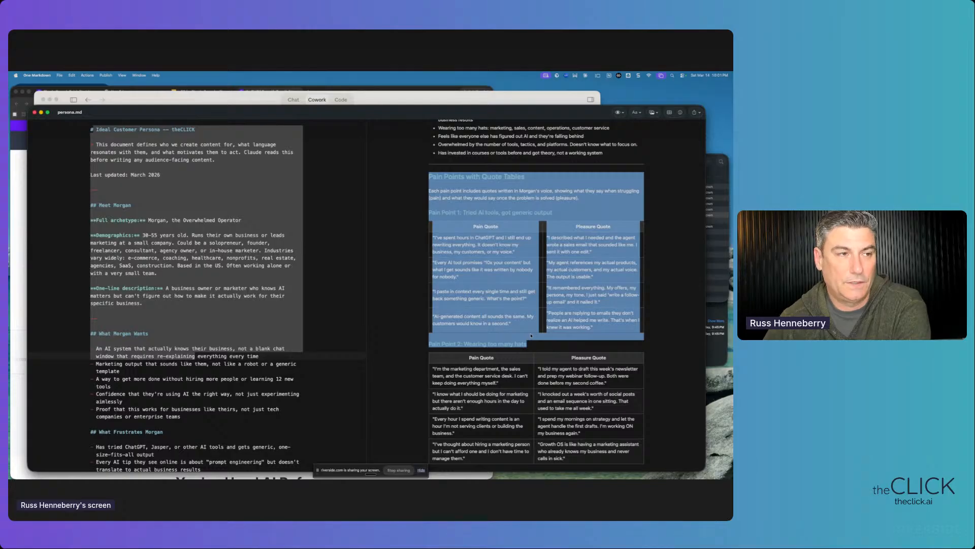
{"action": "left_click", "coordinate": [530, 336]}
{"action": "scroll", "coordinate": [428, 209], "scroll_direction": "up", "scroll_amount": 2}
{"action": "left_click_drag", "start_coordinate": [426, 222], "coordinate": [528, 401]}
{"action": "scroll", "coordinate": [615, 390], "scroll_direction": "down", "scroll_amount": 5}
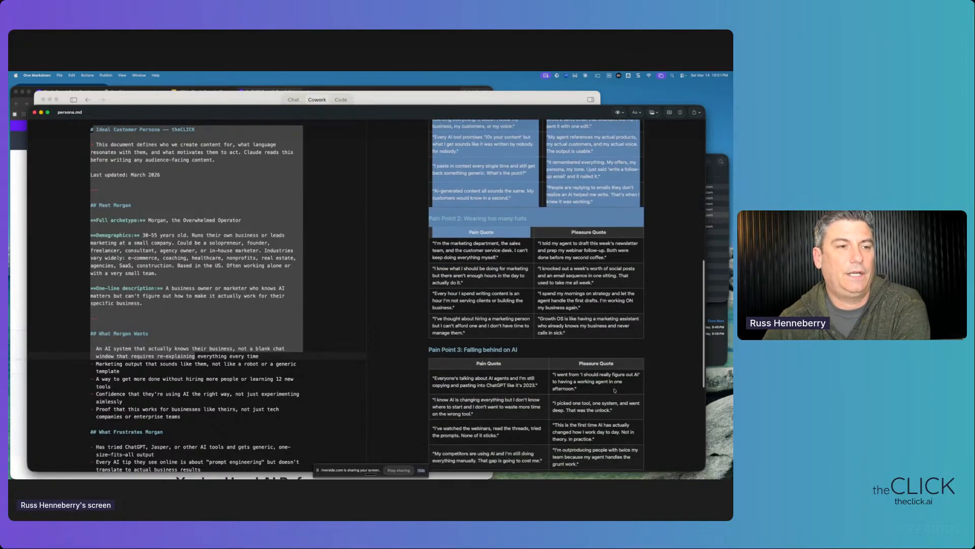
{"action": "scroll", "coordinate": [615, 390], "scroll_direction": "down", "scroll_amount": 2}
{"action": "scroll", "coordinate": [561, 358], "scroll_direction": "down", "scroll_amount": 3}
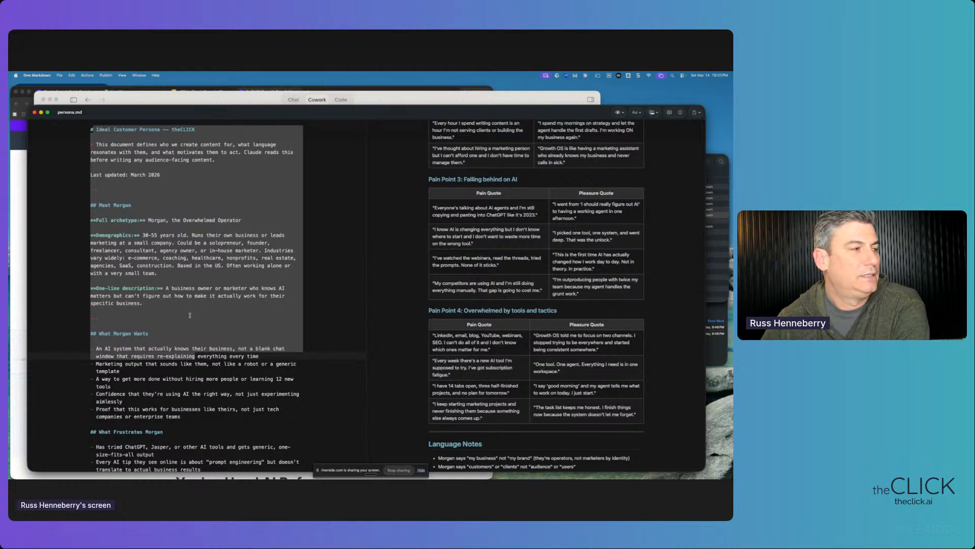
{"action": "scroll", "coordinate": [204, 315], "scroll_direction": "down", "scroll_amount": 10}
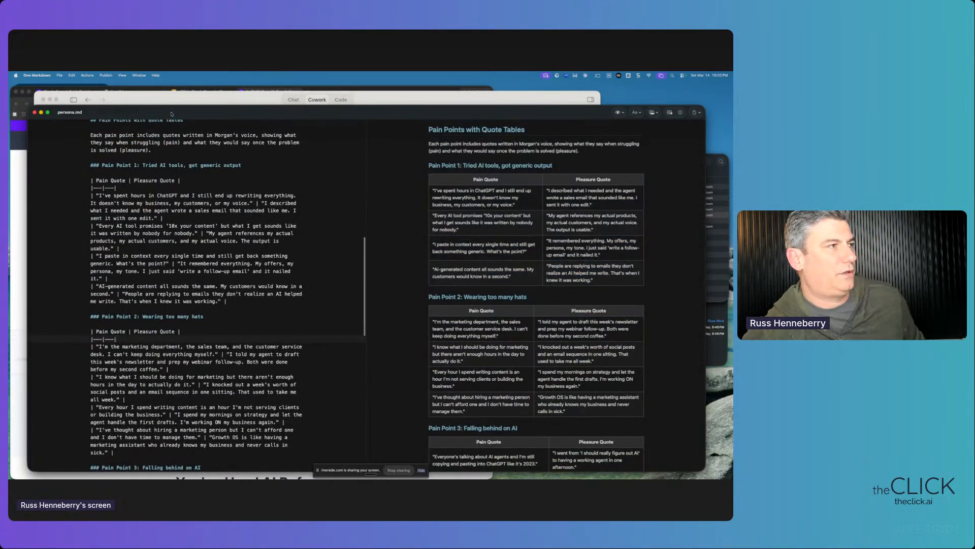
{"action": "mouse_move", "coordinate": [172, 114]}
{"action": "left_mouse_down"}
{"action": "mouse_move", "coordinate": [216, 122]}
{"action": "mouse_move", "coordinate": [151, 110]}
{"action": "mouse_move", "coordinate": [159, 107]}
{"action": "left_mouse_up"}
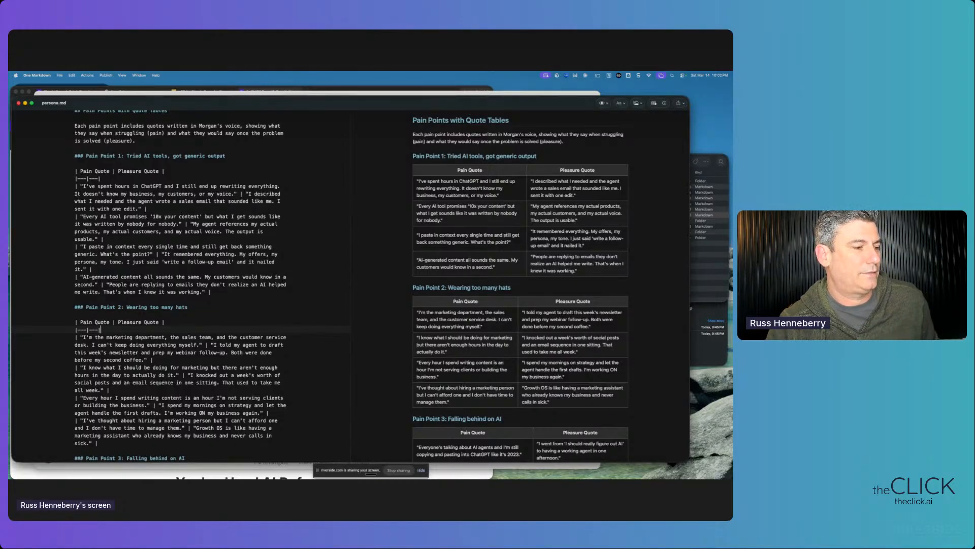
{"action": "mouse_move", "coordinate": [222, 473]}
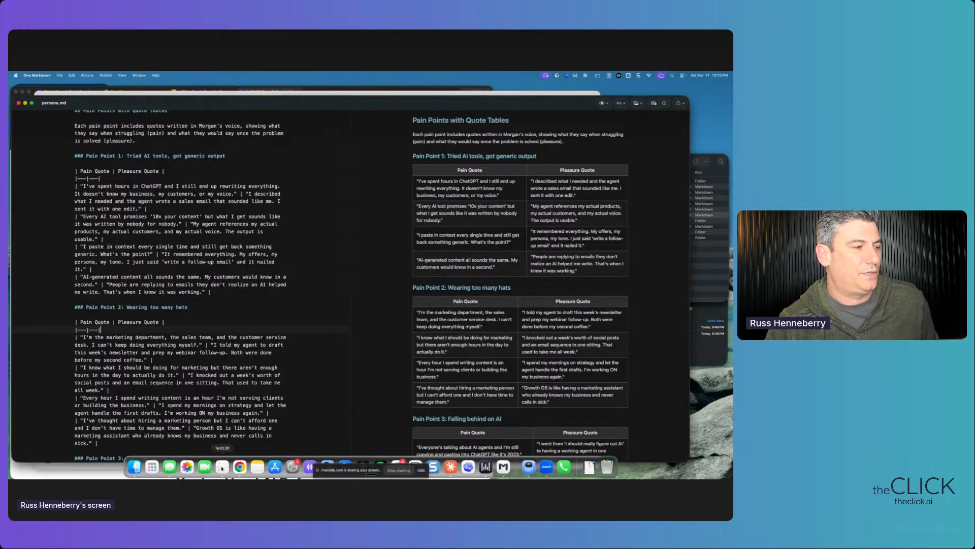
{"action": "left_click", "coordinate": [213, 344]}
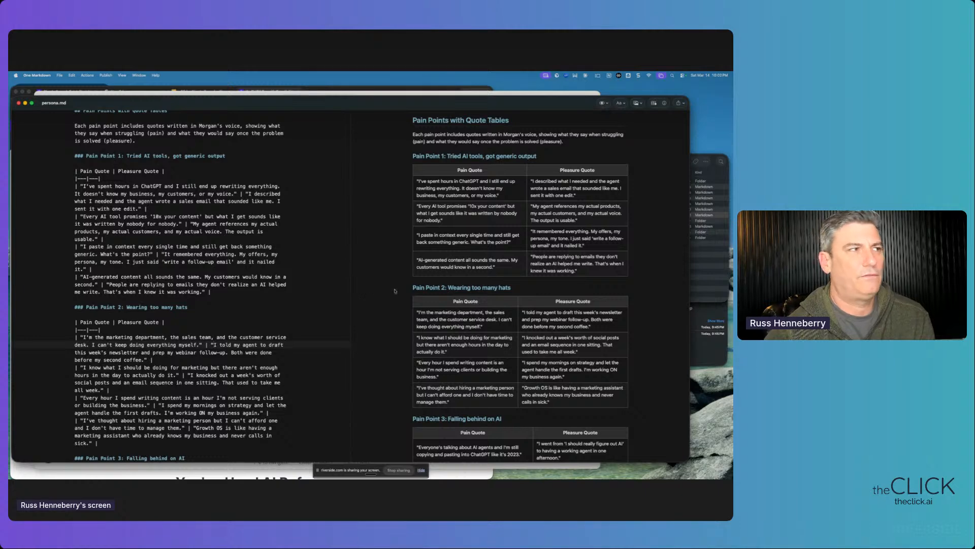
{"action": "scroll", "coordinate": [181, 309], "scroll_direction": "up", "scroll_amount": 20}
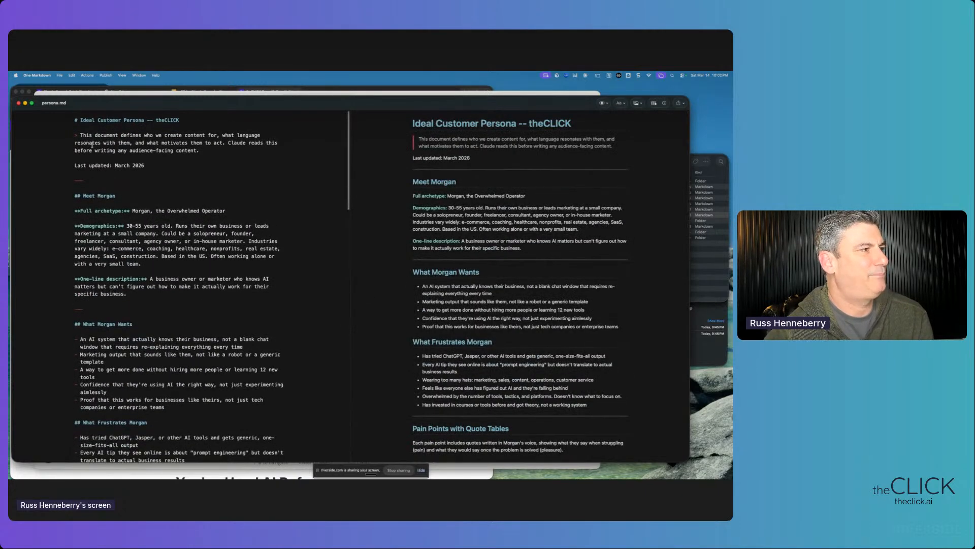
{"action": "left_click", "coordinate": [79, 195]}
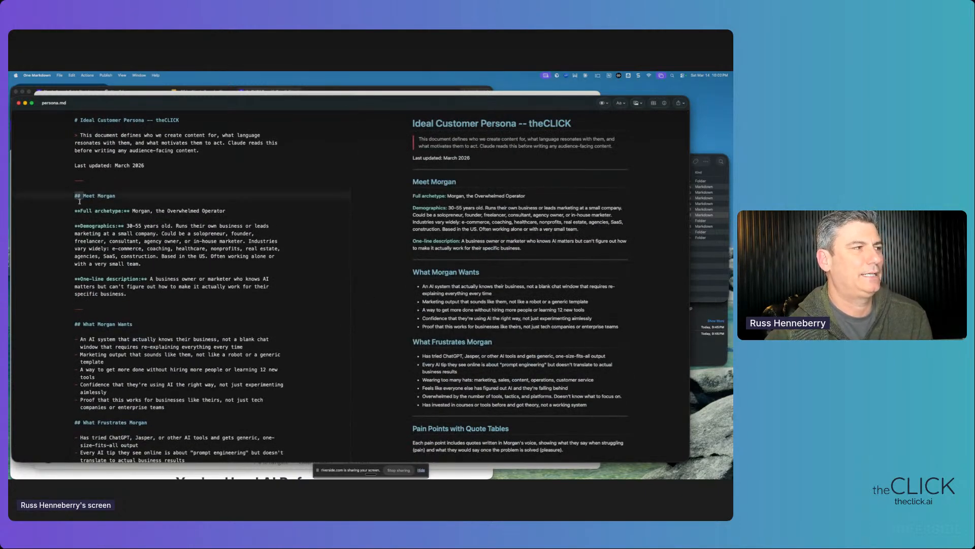
{"action": "left_click", "coordinate": [82, 210]}
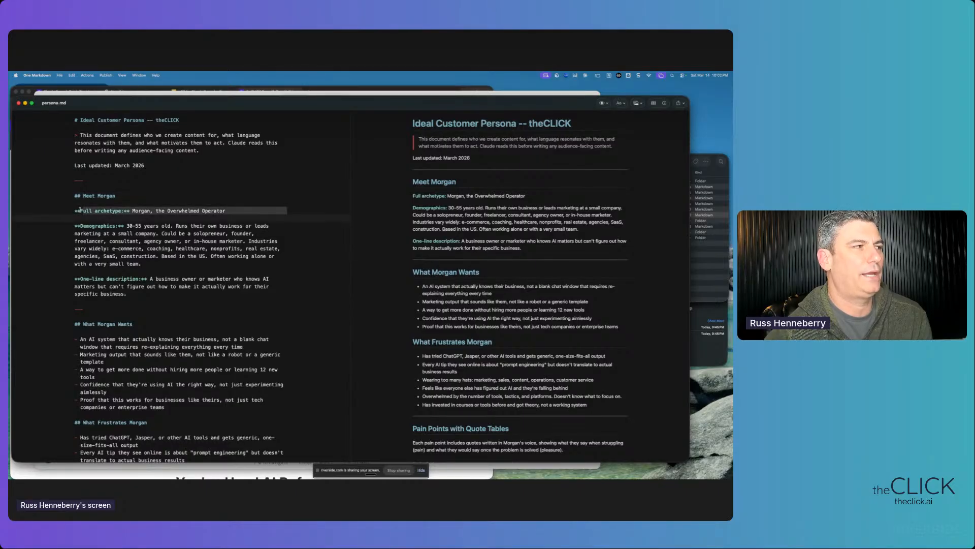
{"action": "left_click", "coordinate": [80, 195]}
{"action": "mouse_move", "coordinate": [466, 185]}
{"action": "left_mouse_down"}
{"action": "mouse_move", "coordinate": [411, 185]}
{"action": "mouse_move", "coordinate": [457, 180]}
{"action": "left_mouse_up"}
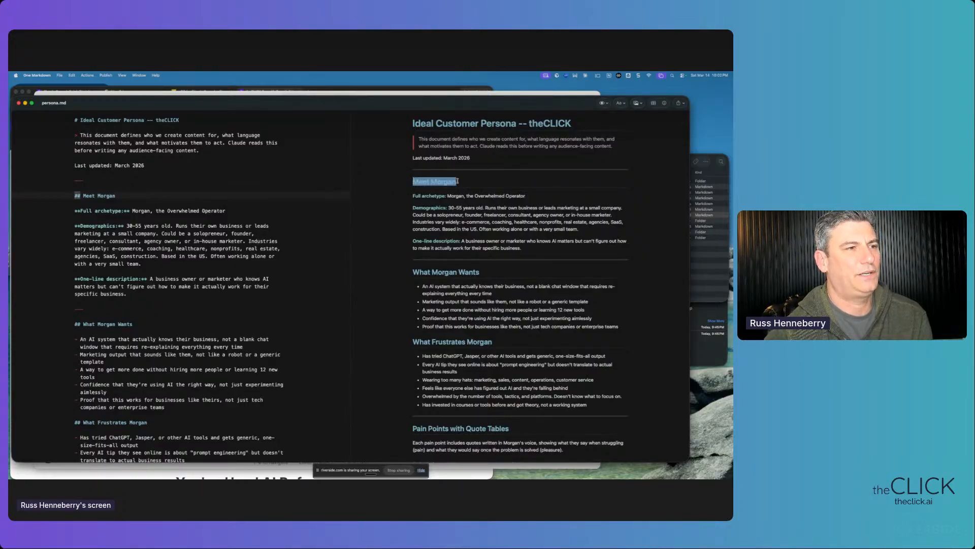
{"action": "left_click", "coordinate": [459, 181]}
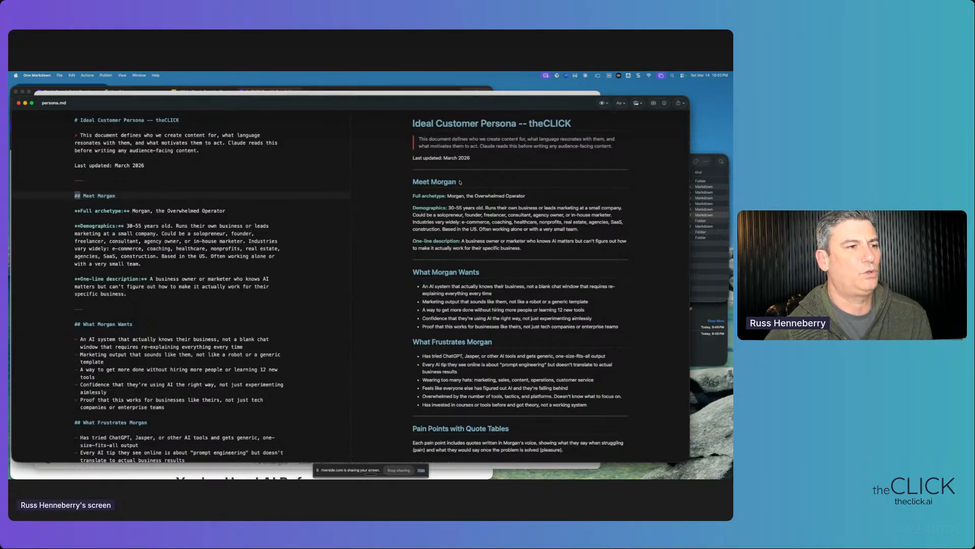
{"action": "left_click_drag", "start_coordinate": [406, 184], "coordinate": [453, 181]}
{"action": "left_click_drag", "start_coordinate": [411, 272], "coordinate": [492, 272]}
{"action": "left_click_drag", "start_coordinate": [423, 287], "coordinate": [480, 275]}
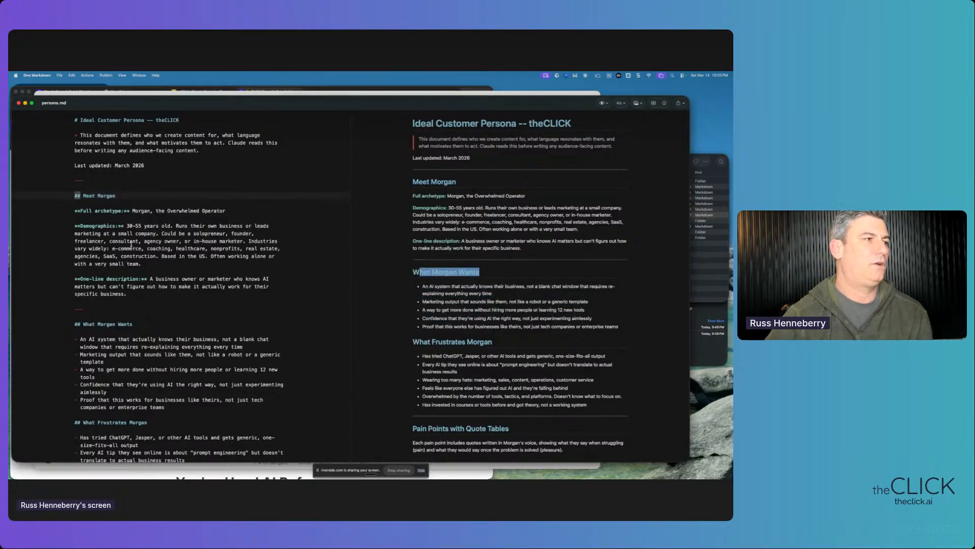
{"action": "scroll", "coordinate": [130, 243], "scroll_direction": "down", "scroll_amount": 15}
{"action": "scroll", "coordinate": [130, 243], "scroll_direction": "down", "scroll_amount": 5}
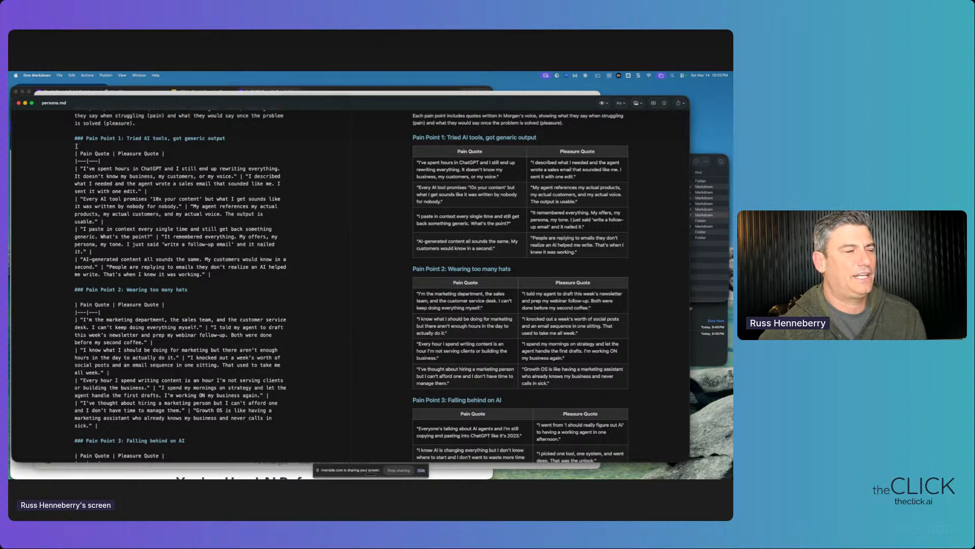
{"action": "left_click_drag", "start_coordinate": [73, 136], "coordinate": [228, 296]}
{"action": "left_click", "coordinate": [228, 296]}
{"action": "scroll", "coordinate": [227, 296], "scroll_direction": "down", "scroll_amount": 1}
{"action": "left_click", "coordinate": [70, 135]}
{"action": "left_click_drag", "start_coordinate": [69, 135], "coordinate": [187, 293]}
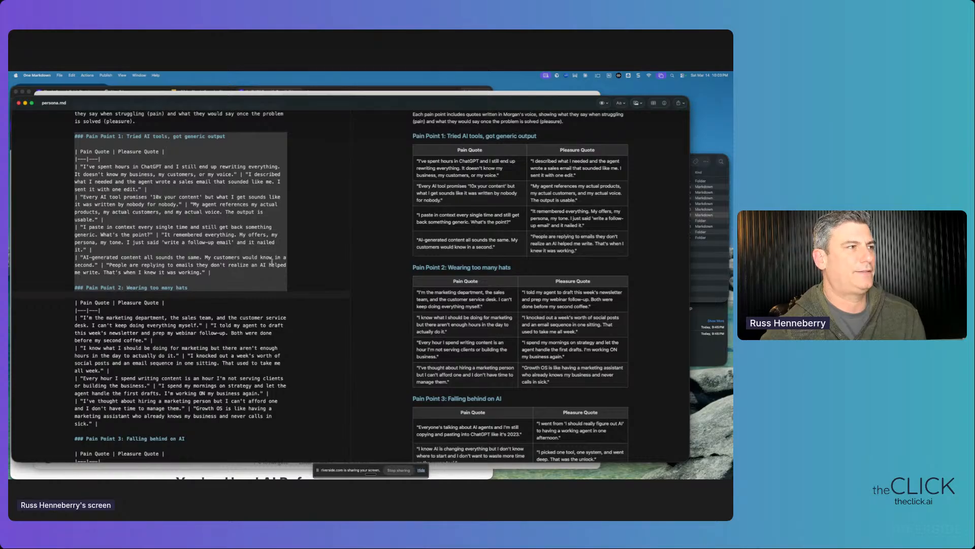
{"action": "left_click", "coordinate": [180, 142]}
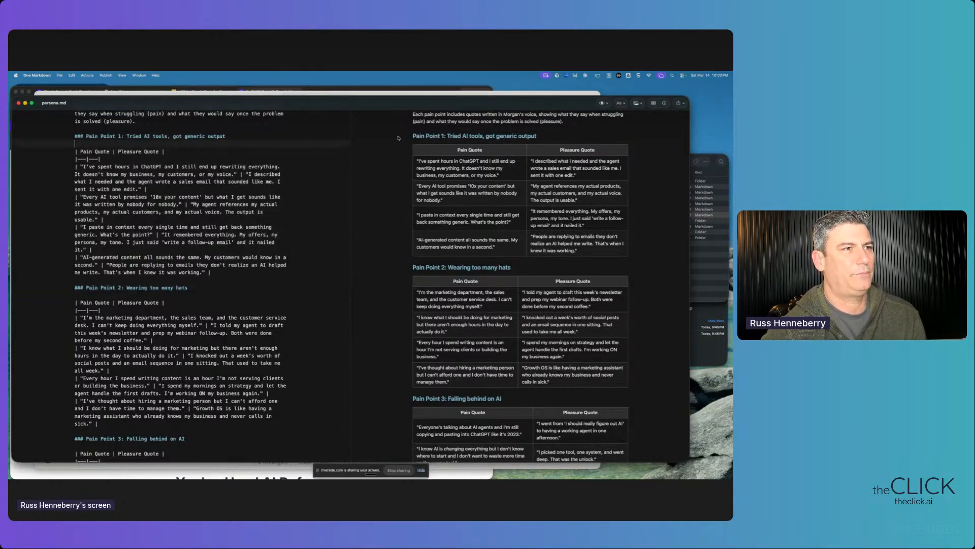
{"action": "left_click", "coordinate": [207, 278]}
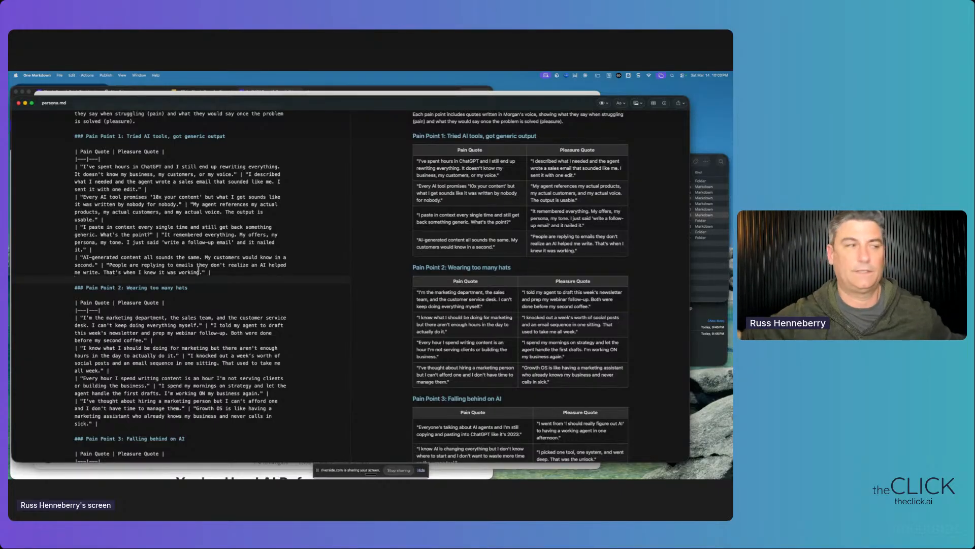
{"action": "left_click", "coordinate": [199, 288]}
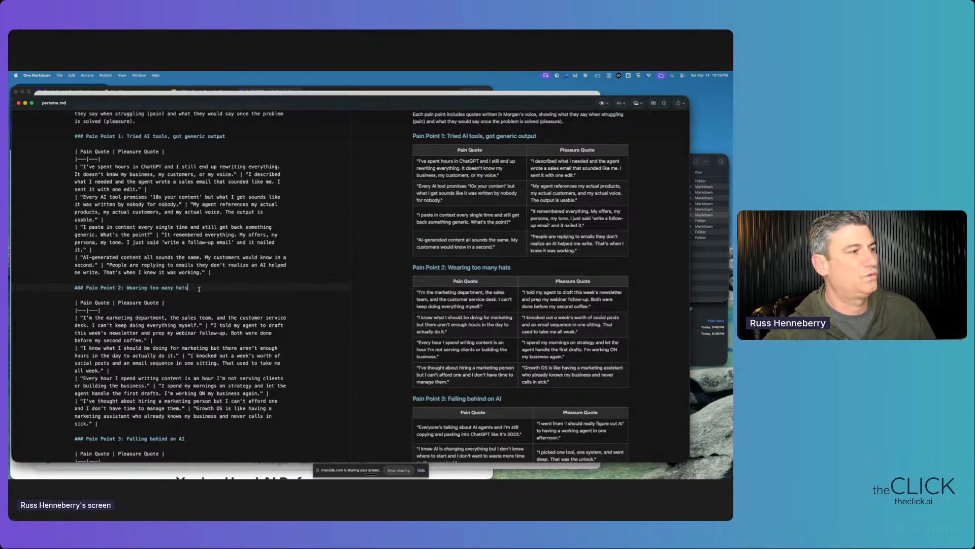
{"action": "scroll", "coordinate": [196, 315], "scroll_direction": "up", "scroll_amount": 15}
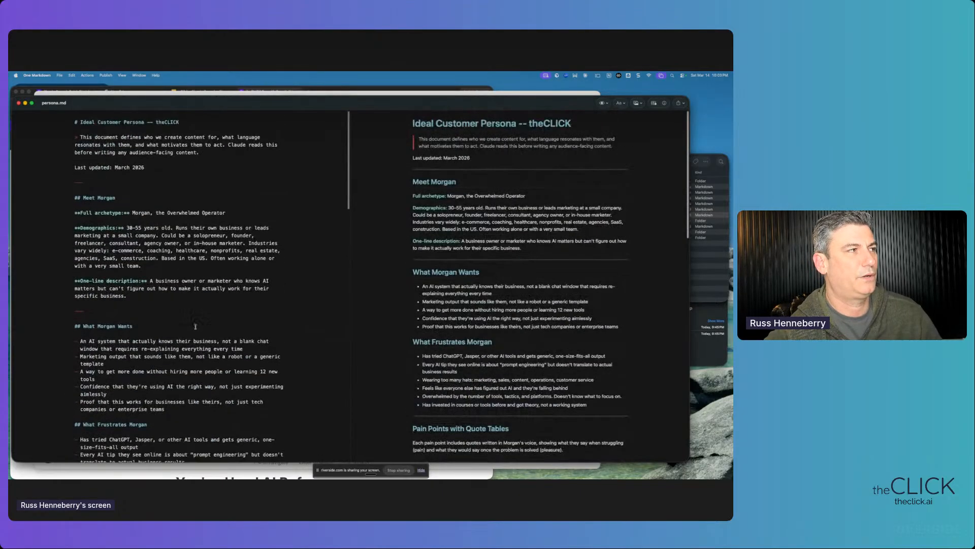
{"action": "key", "text": "ctrl+Up"}
{"action": "key", "text": "ctrl+Up"}
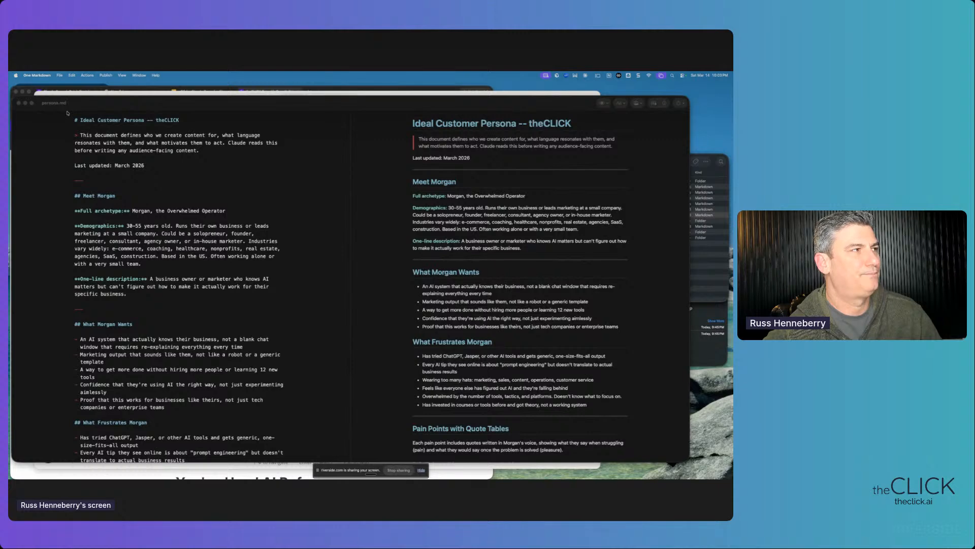
- Close persona.md and select brand-voice.md in the theCLICK folder
{"action": "left_click", "coordinate": [18, 103]}
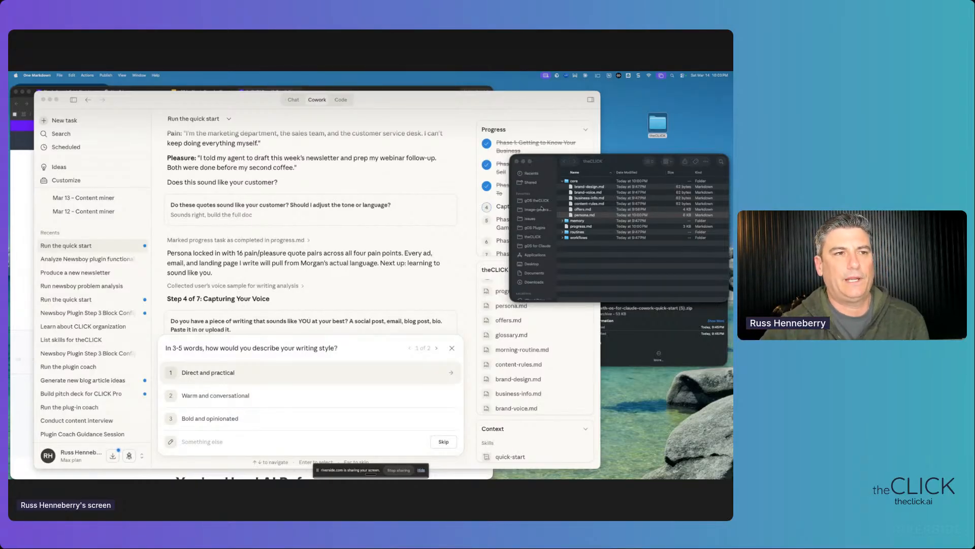
{"action": "left_click", "coordinate": [576, 193]}
{"action": "left_click", "coordinate": [576, 192]}
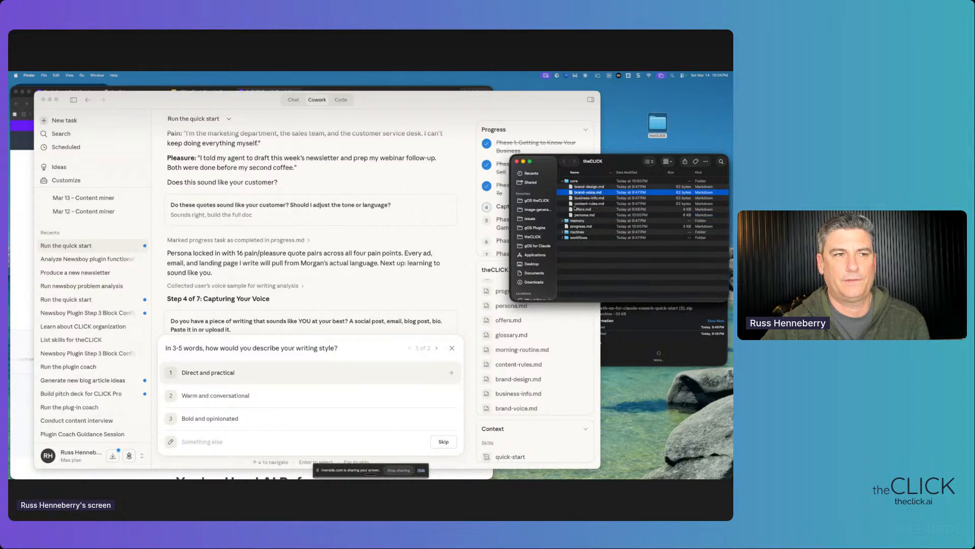
- Answer the voice questions with 'Warm and conversational' style, avoiding 'Corporate speak', and submit
{"action": "left_click", "coordinate": [226, 400]}
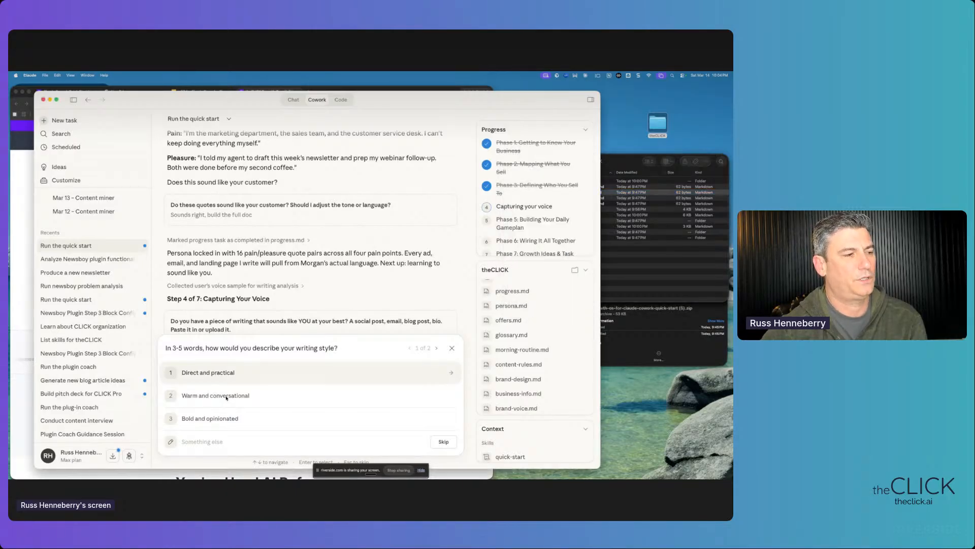
{"action": "left_click", "coordinate": [226, 400]}
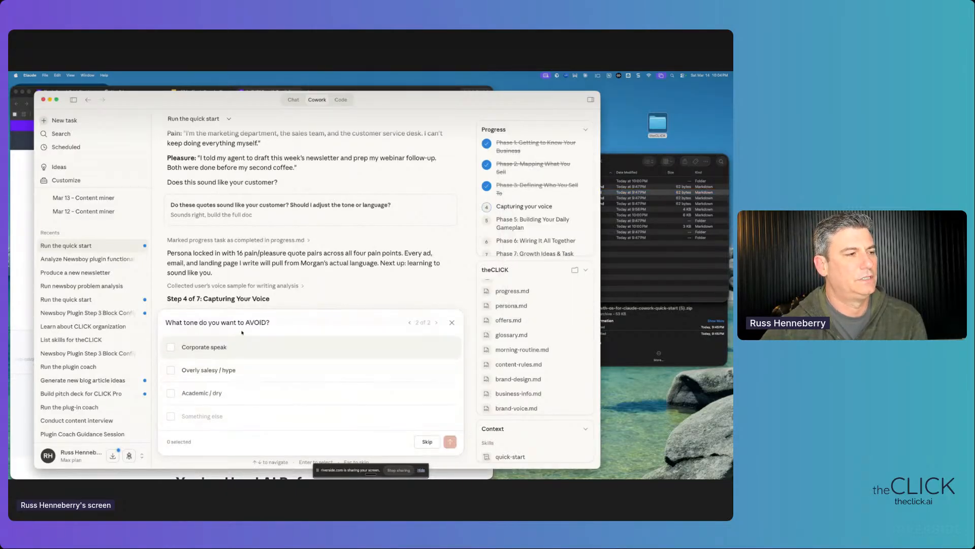
{"action": "left_click_drag", "start_coordinate": [270, 322], "coordinate": [230, 322]}
{"action": "left_click", "coordinate": [172, 350]}
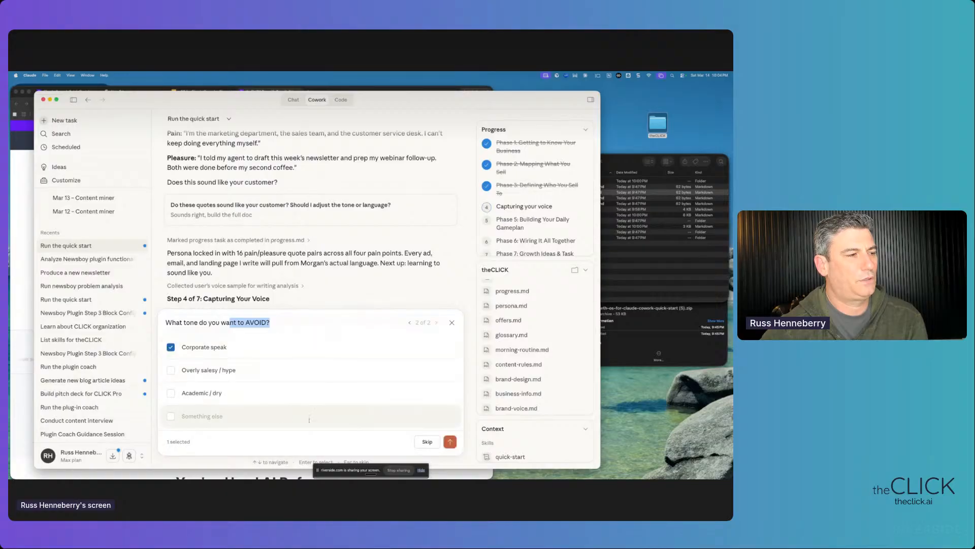
{"action": "left_click", "coordinate": [450, 441]}
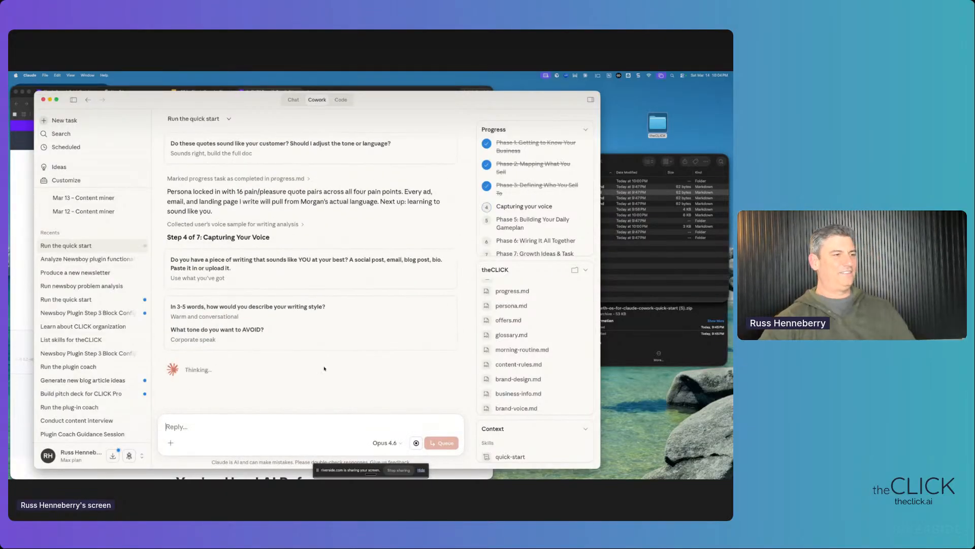
- Preview offers.md ('Products & Offers -- theCLICK') in a widened panel scrolled to the top
{"action": "left_click", "coordinate": [520, 271]}
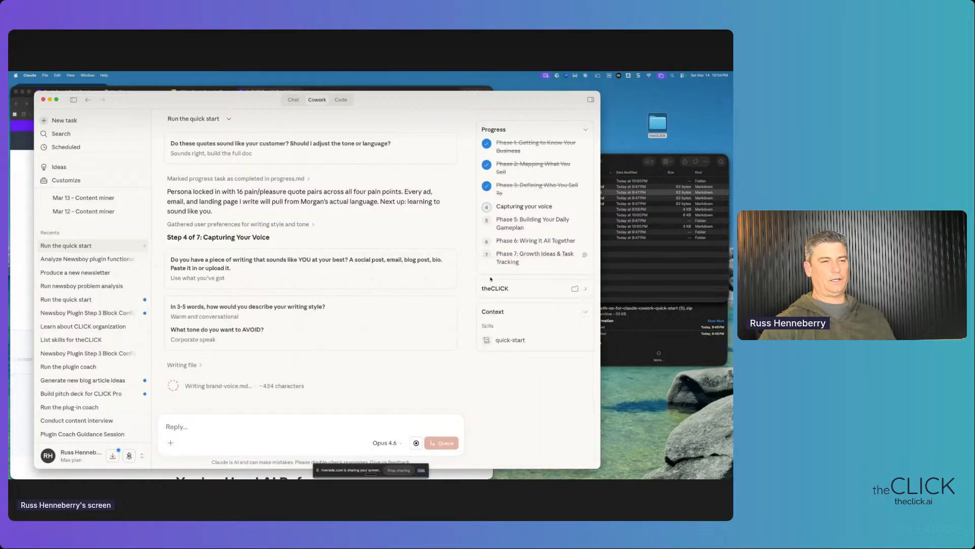
{"action": "left_click", "coordinate": [514, 291]}
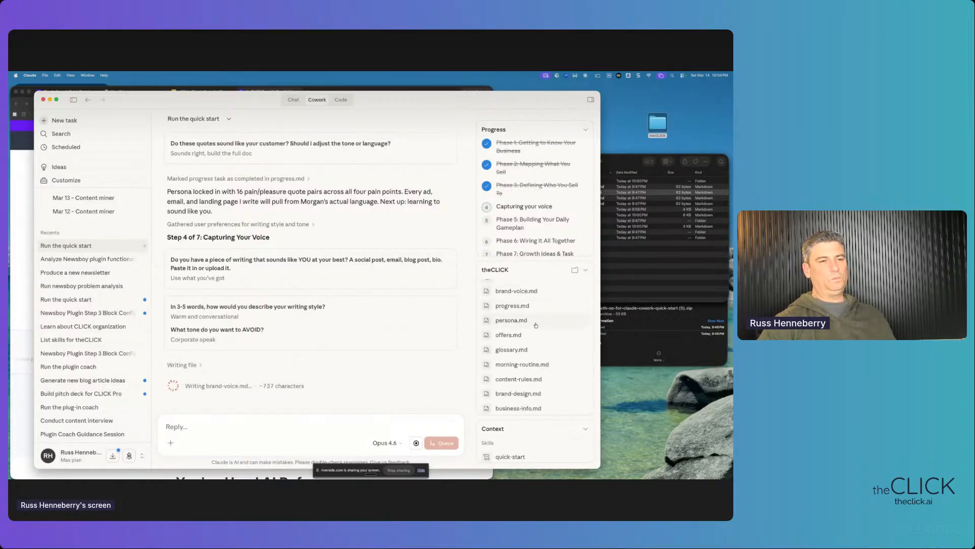
{"action": "scroll", "coordinate": [535, 325], "scroll_direction": "up", "scroll_amount": 1}
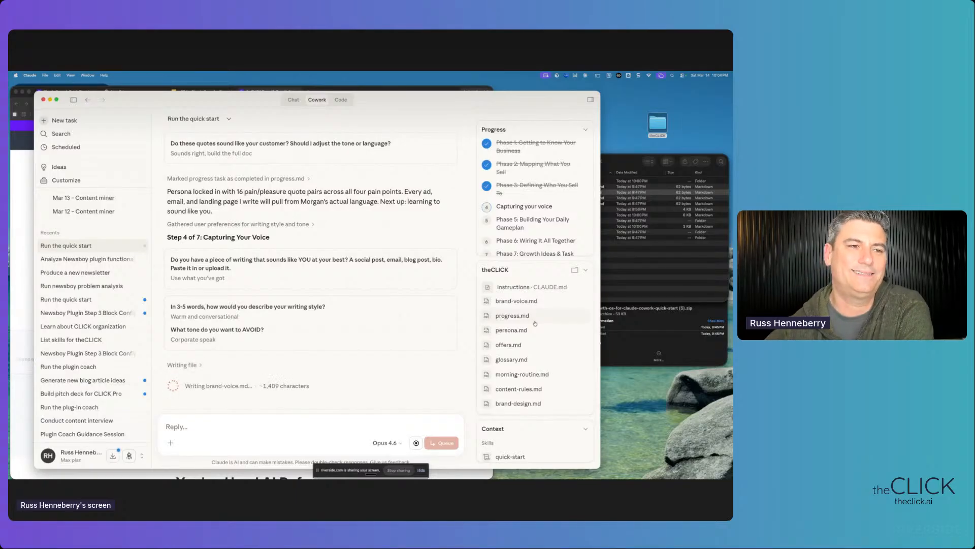
{"action": "scroll", "coordinate": [533, 324], "scroll_direction": "down", "scroll_amount": 2}
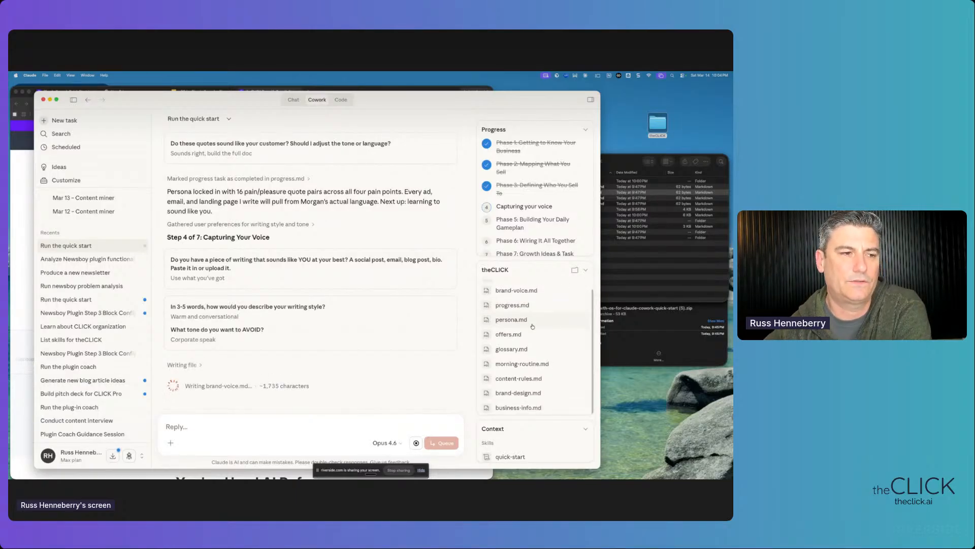
{"action": "scroll", "coordinate": [529, 325], "scroll_direction": "up", "scroll_amount": 1}
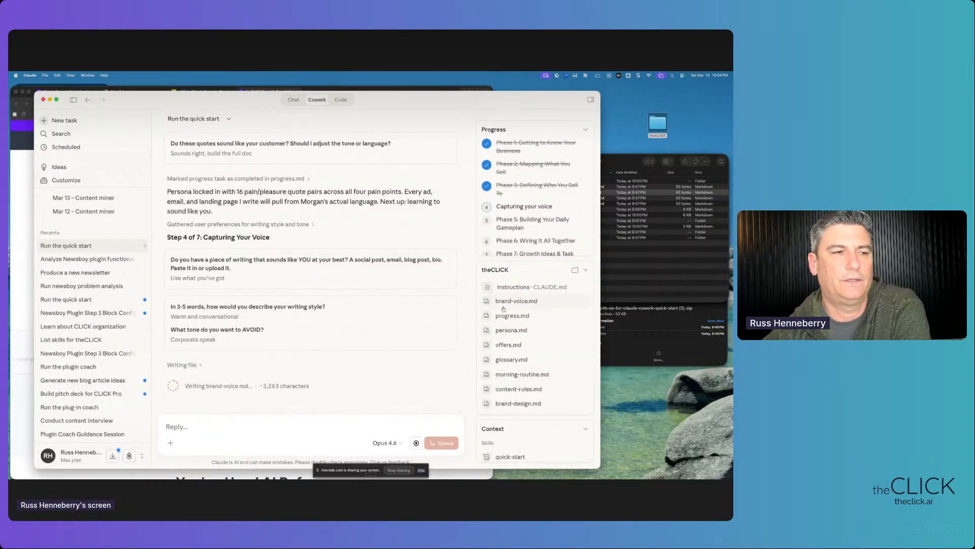
{"action": "left_click", "coordinate": [506, 348]}
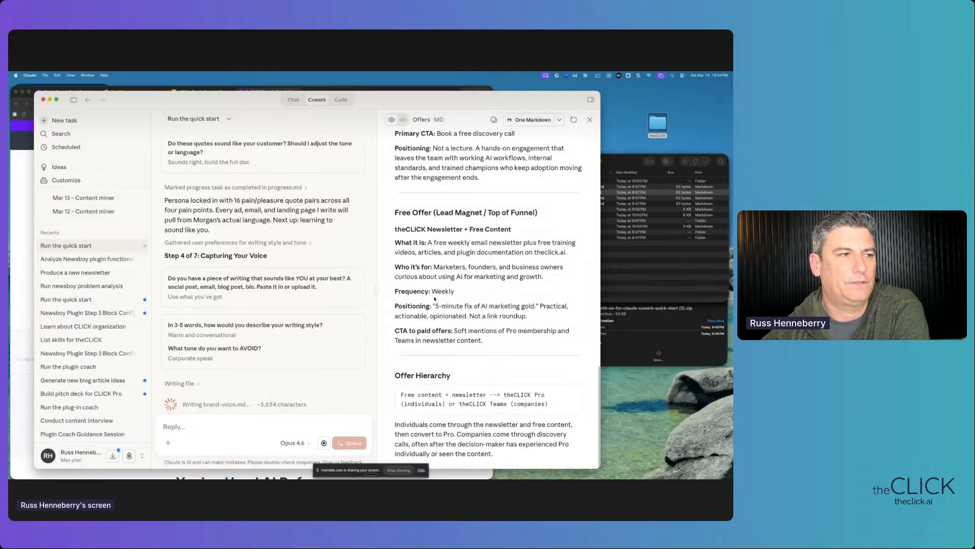
{"action": "left_click_drag", "start_coordinate": [376, 290], "coordinate": [303, 276]}
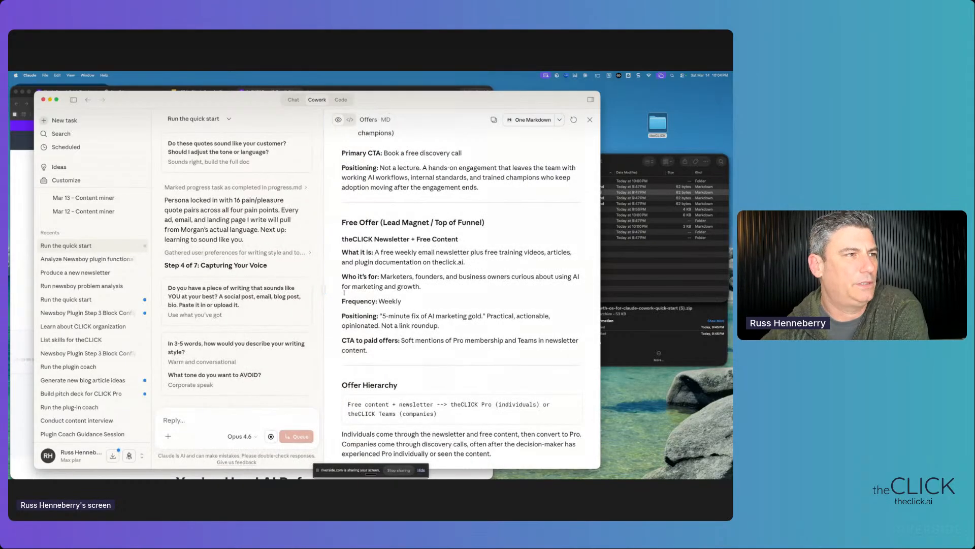
{"action": "scroll", "coordinate": [466, 258], "scroll_direction": "up", "scroll_amount": 10}
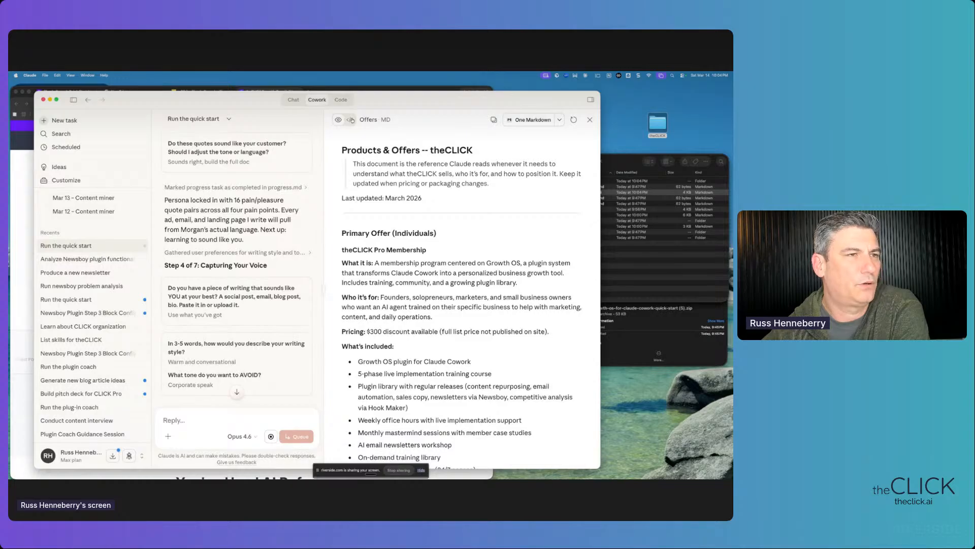
- Copy the Offers document contents and delete the stray text typed into the answer field
{"action": "left_click", "coordinate": [494, 119]}
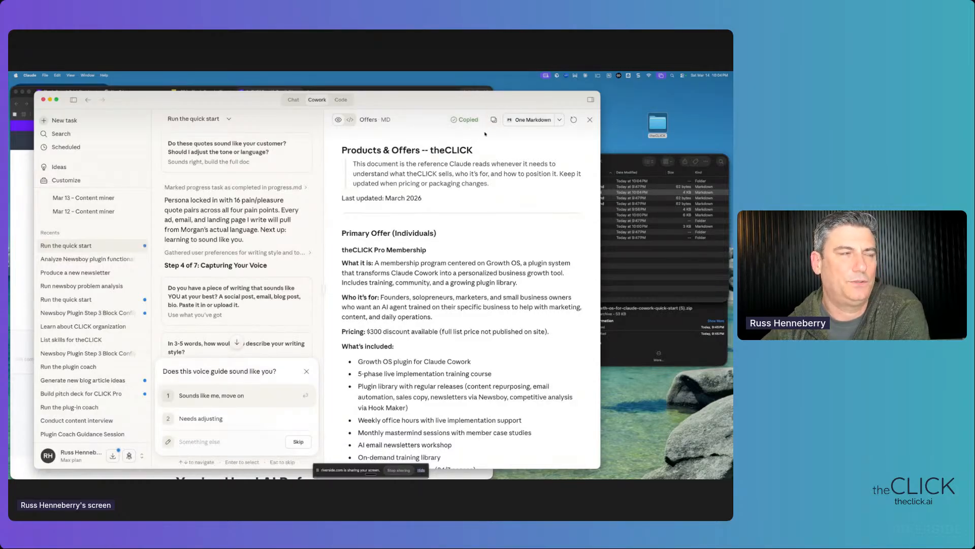
{"action": "left_click_drag", "start_coordinate": [353, 163], "coordinate": [423, 198]}
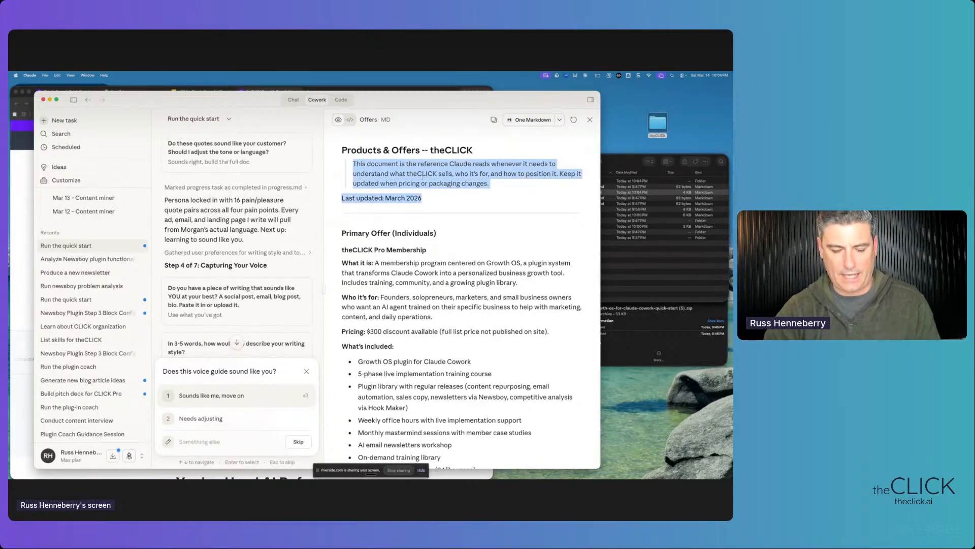
{"action": "type", "text": "fdashf"}
{"action": "left_click_drag", "start_coordinate": [425, 164], "coordinate": [374, 165]}
{"action": "left_click", "coordinate": [484, 179]}
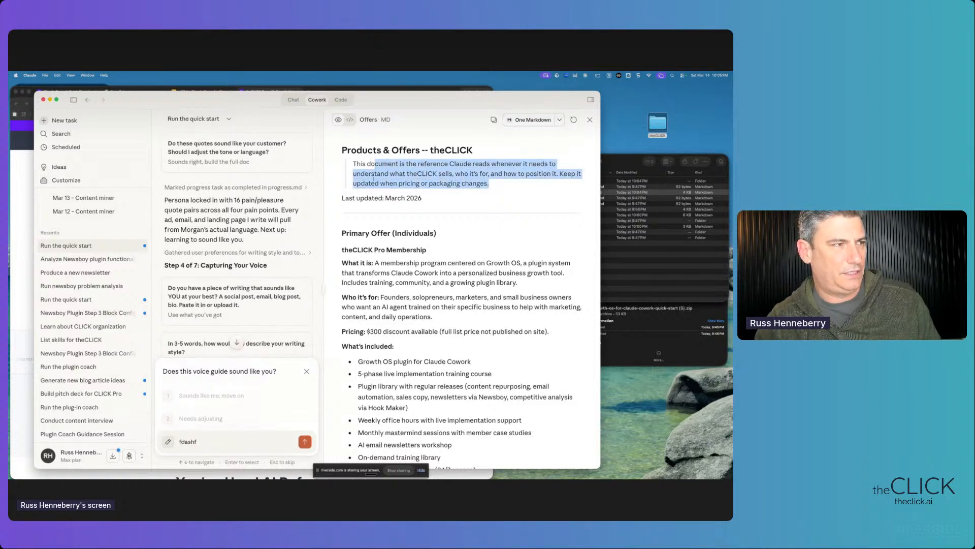
{"action": "left_click_drag", "start_coordinate": [198, 441], "coordinate": [167, 438]}
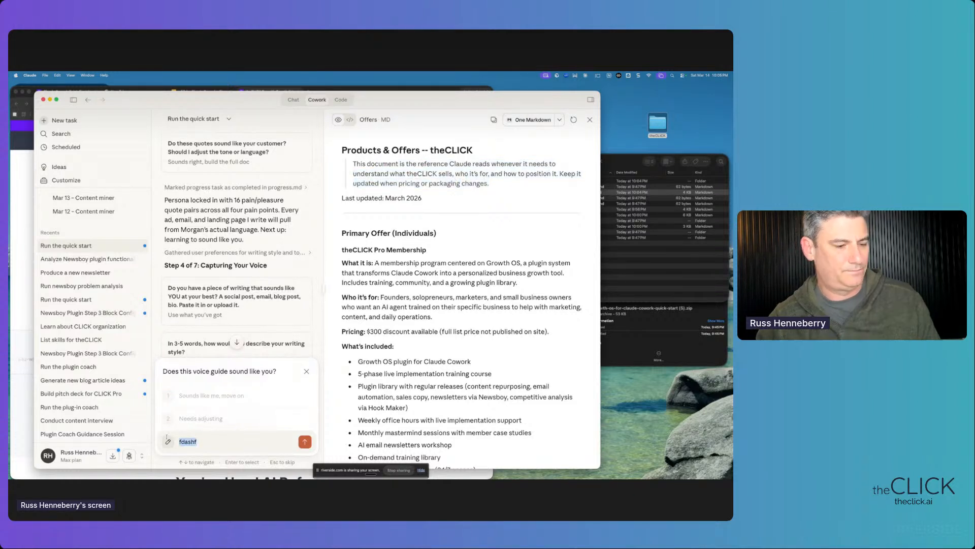
{"action": "key", "text": "BackSpace"}
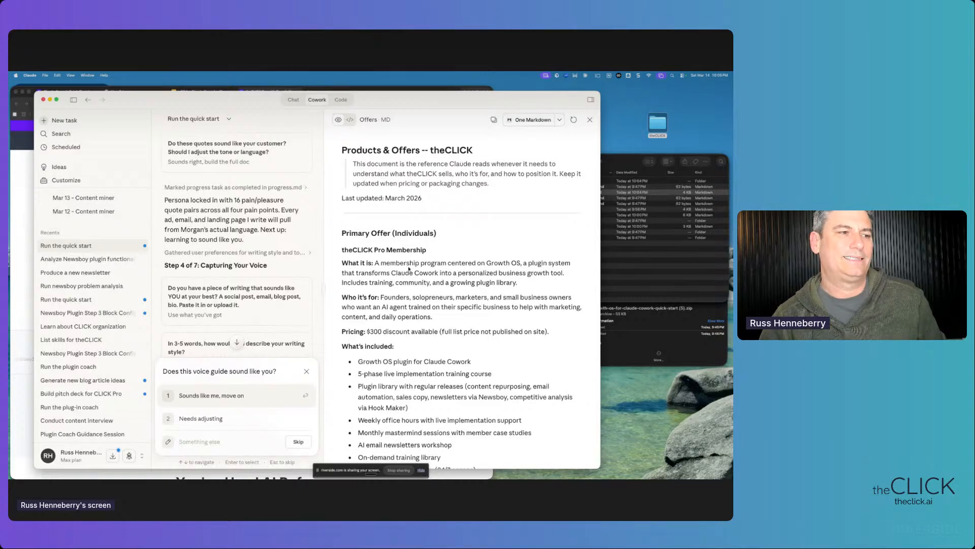
{"action": "scroll", "coordinate": [460, 319], "scroll_direction": "down", "scroll_amount": 10}
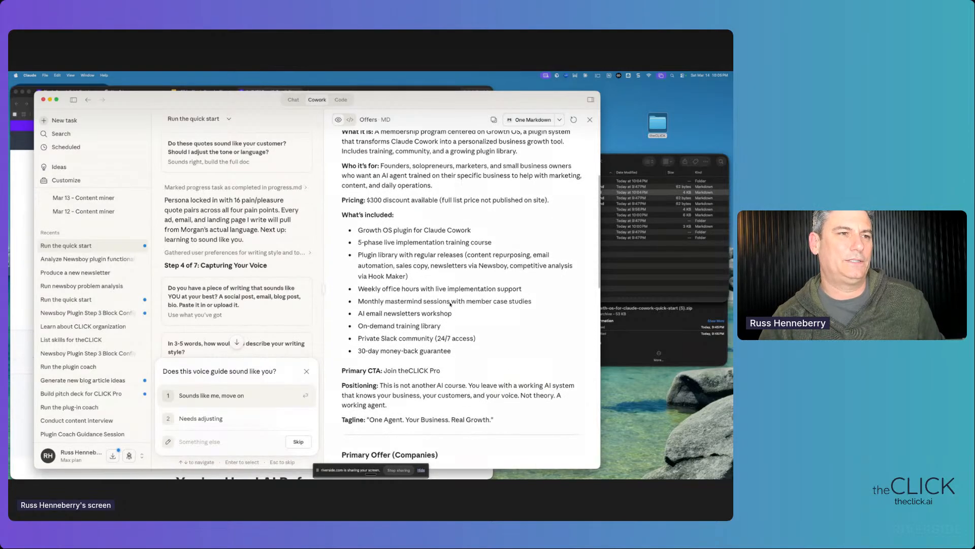
{"action": "scroll", "coordinate": [446, 283], "scroll_direction": "down", "scroll_amount": 4}
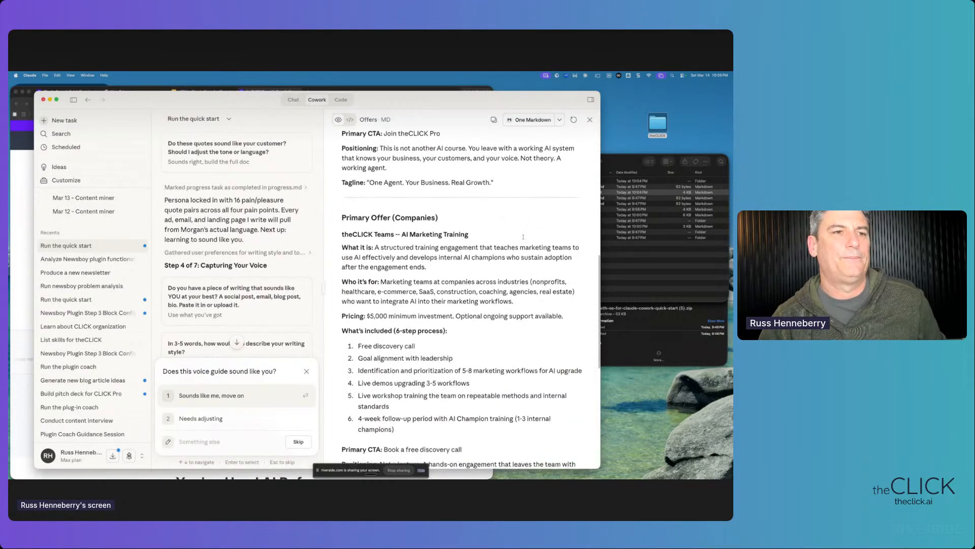
{"action": "left_click", "coordinate": [617, 161]}
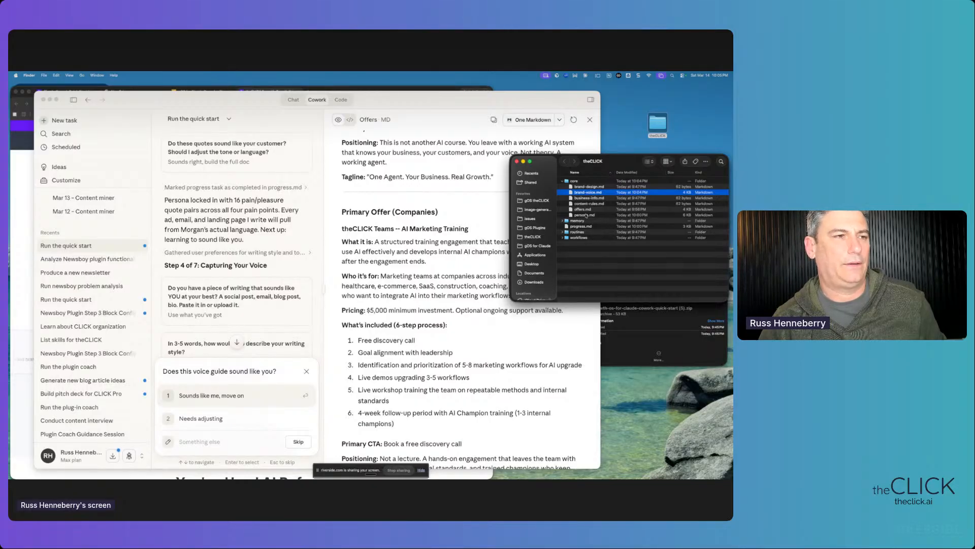
{"action": "scroll", "coordinate": [405, 277], "scroll_direction": "down", "scroll_amount": 15}
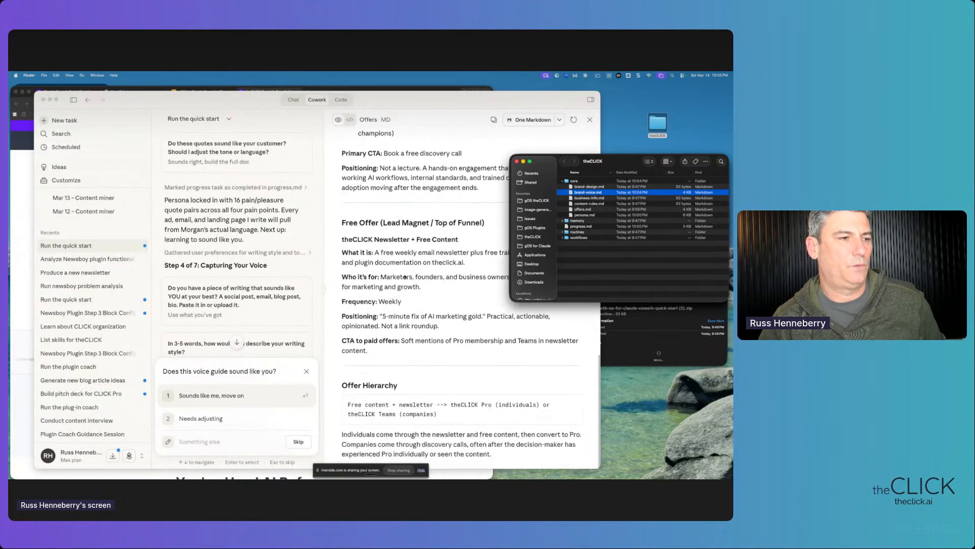
{"action": "scroll", "coordinate": [406, 273], "scroll_direction": "up", "scroll_amount": 11}
{"action": "scroll", "coordinate": [407, 273], "scroll_direction": "up", "scroll_amount": 6}
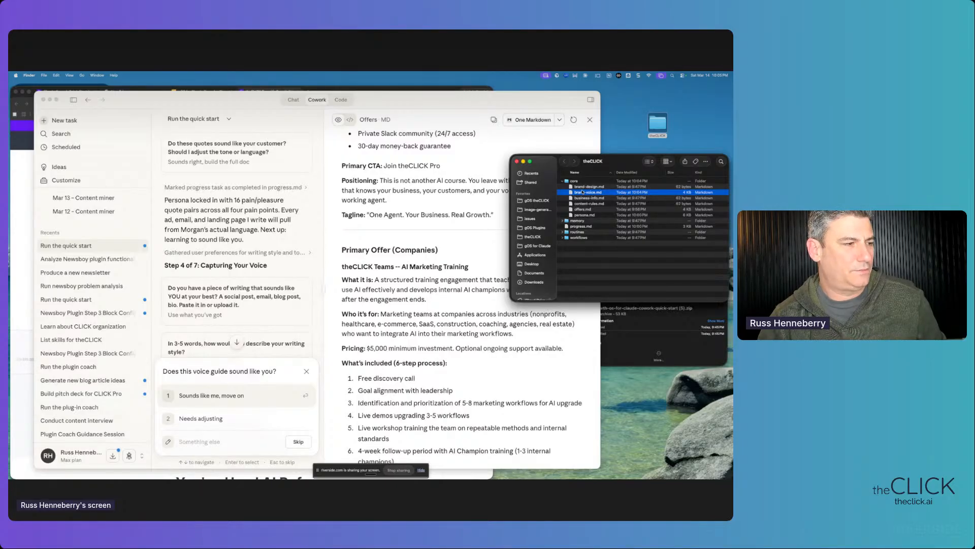
- Review the voice summary and brand-voice.md, then approve with 'Sounds like me, move on'
{"action": "scroll", "coordinate": [220, 306], "scroll_direction": "down", "scroll_amount": 12}
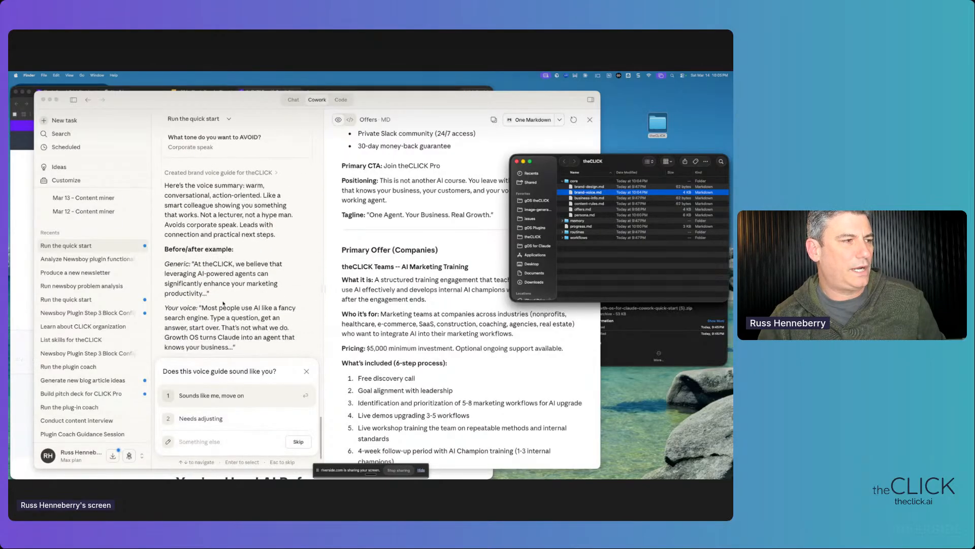
{"action": "left_click_drag", "start_coordinate": [243, 296], "coordinate": [164, 169]}
{"action": "scroll", "coordinate": [204, 241], "scroll_direction": "up", "scroll_amount": 3}
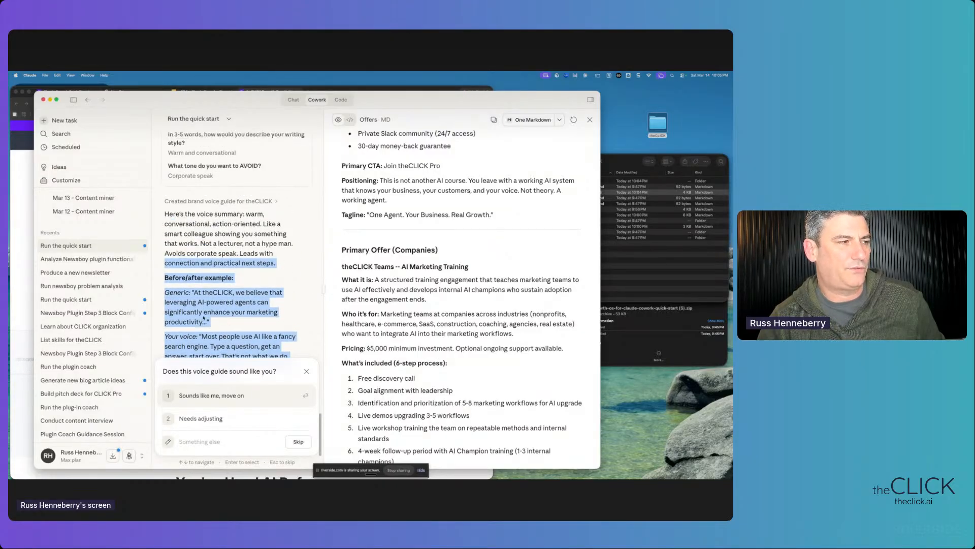
{"action": "scroll", "coordinate": [204, 305], "scroll_direction": "down", "scroll_amount": 5}
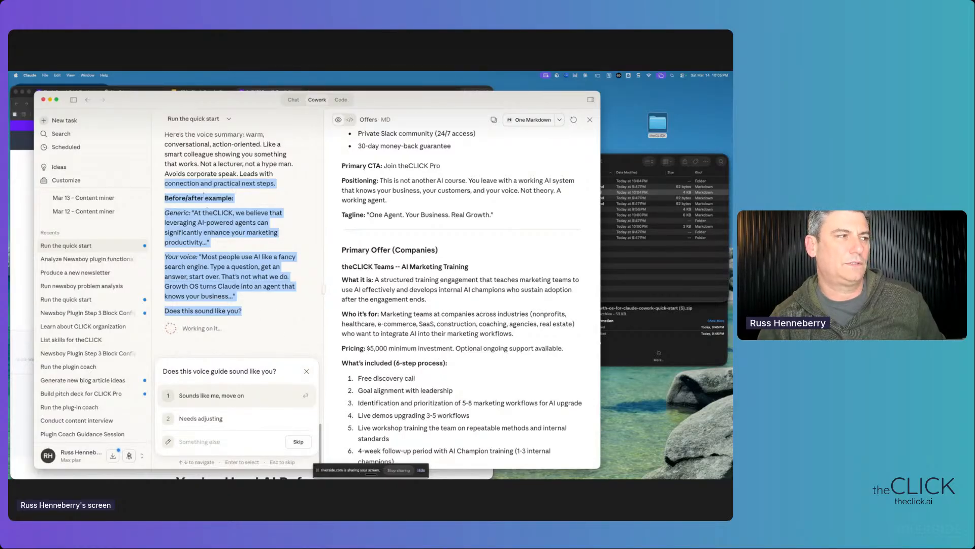
{"action": "left_click_drag", "start_coordinate": [180, 175], "coordinate": [217, 286]}
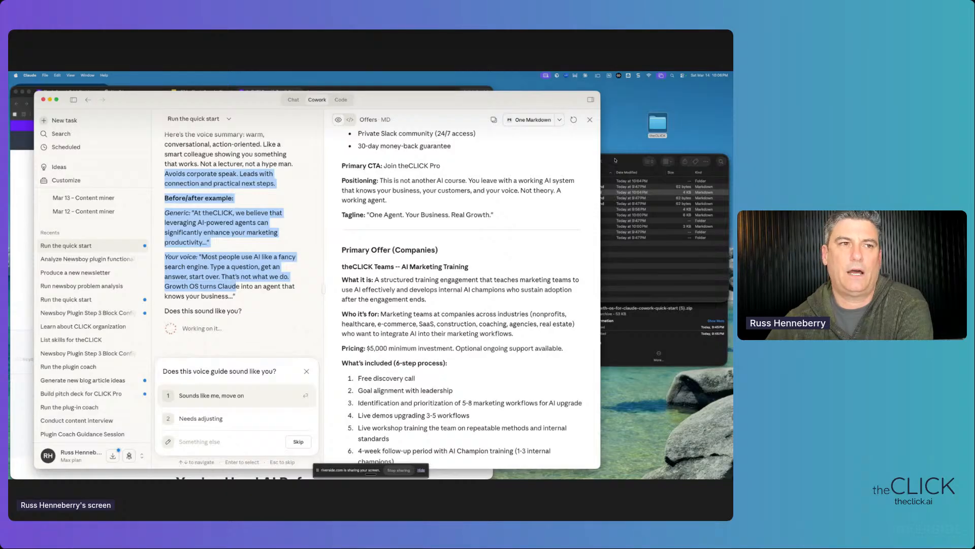
{"action": "left_click", "coordinate": [621, 241]}
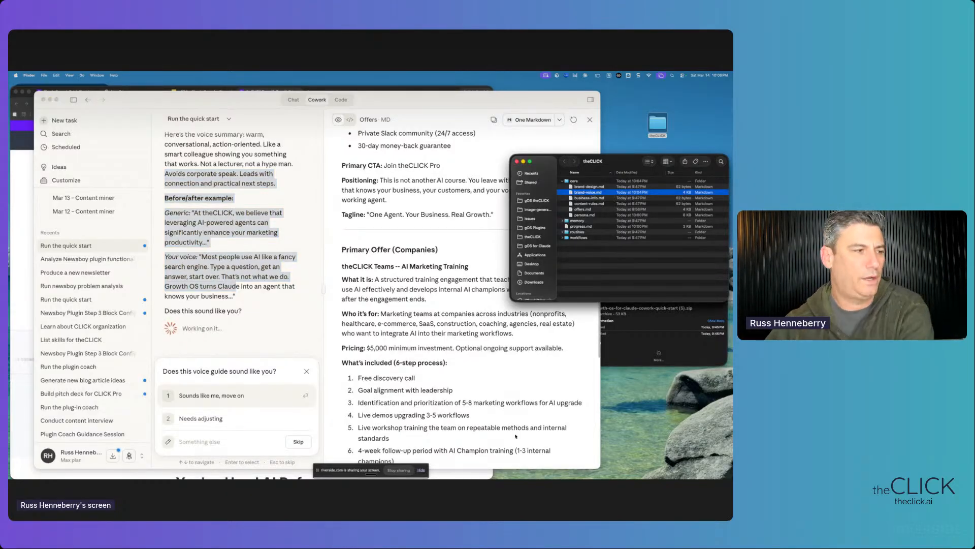
{"action": "left_click", "coordinate": [218, 402]}
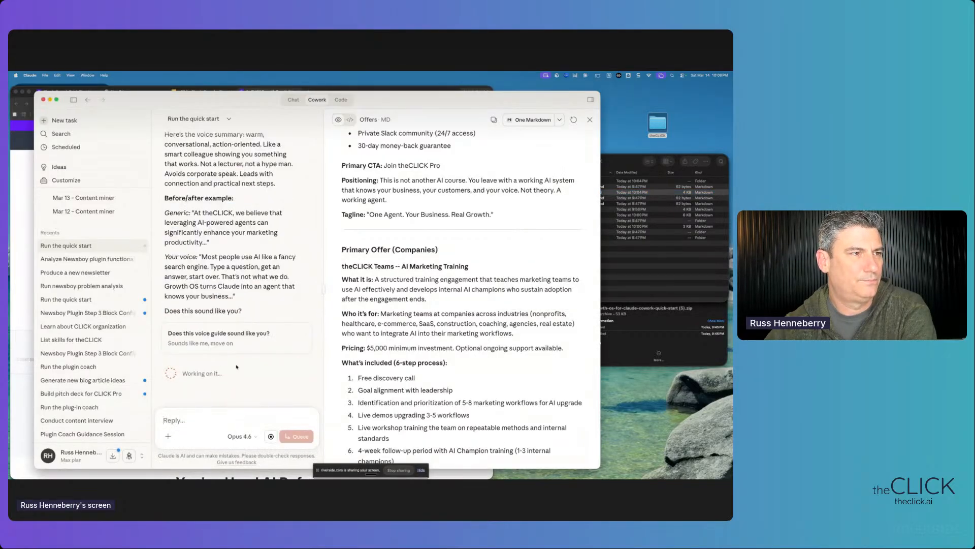
- Swap the Offers preview for a widened persona.md preview, read through it, then close it
{"action": "left_click", "coordinate": [590, 120]}
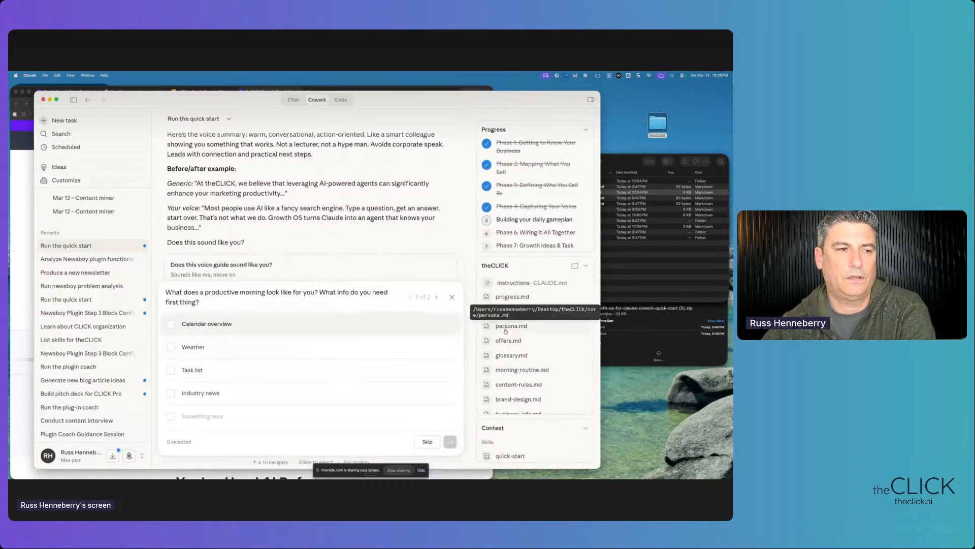
{"action": "left_click", "coordinate": [505, 328]}
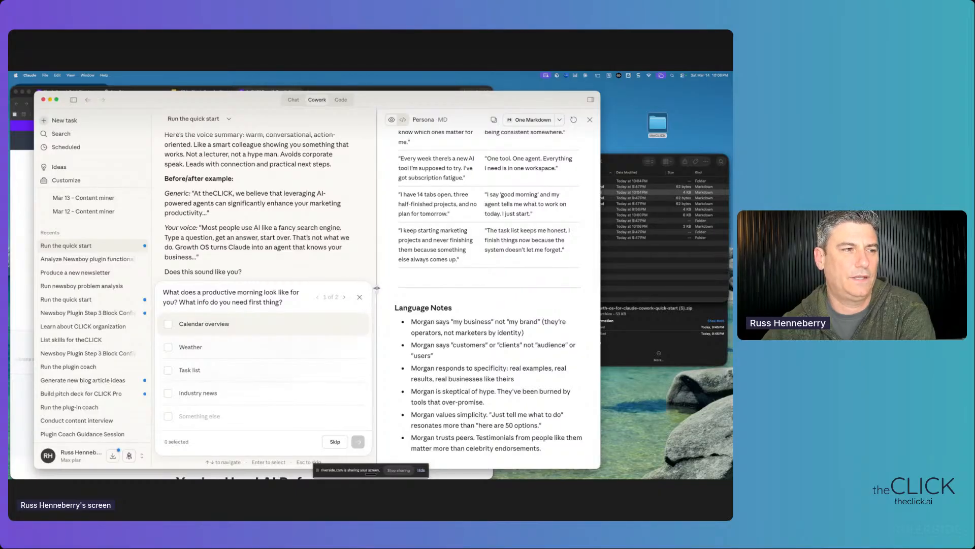
{"action": "left_click_drag", "start_coordinate": [377, 289], "coordinate": [324, 289]}
{"action": "scroll", "coordinate": [431, 307], "scroll_direction": "up", "scroll_amount": 15}
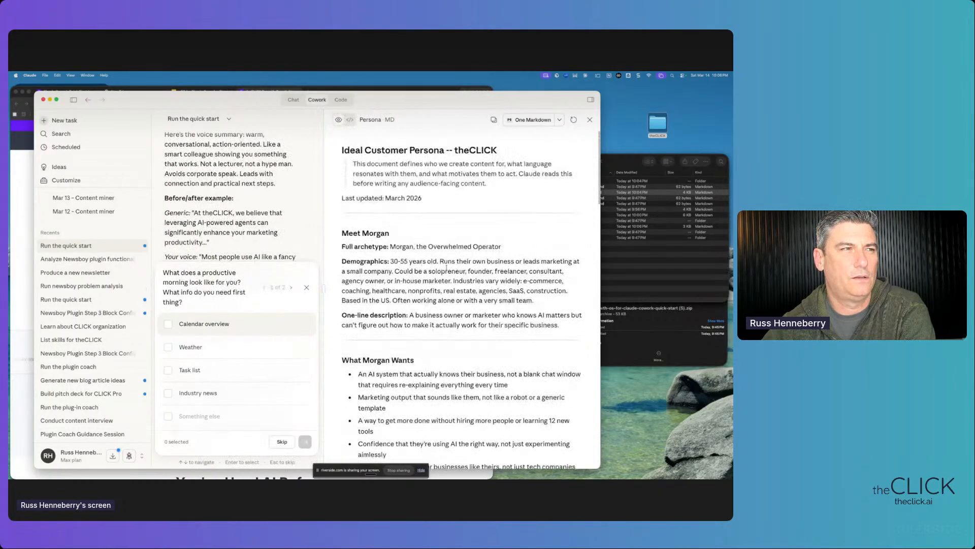
{"action": "scroll", "coordinate": [447, 266], "scroll_direction": "down", "scroll_amount": 3}
{"action": "scroll", "coordinate": [446, 267], "scroll_direction": "down", "scroll_amount": 20}
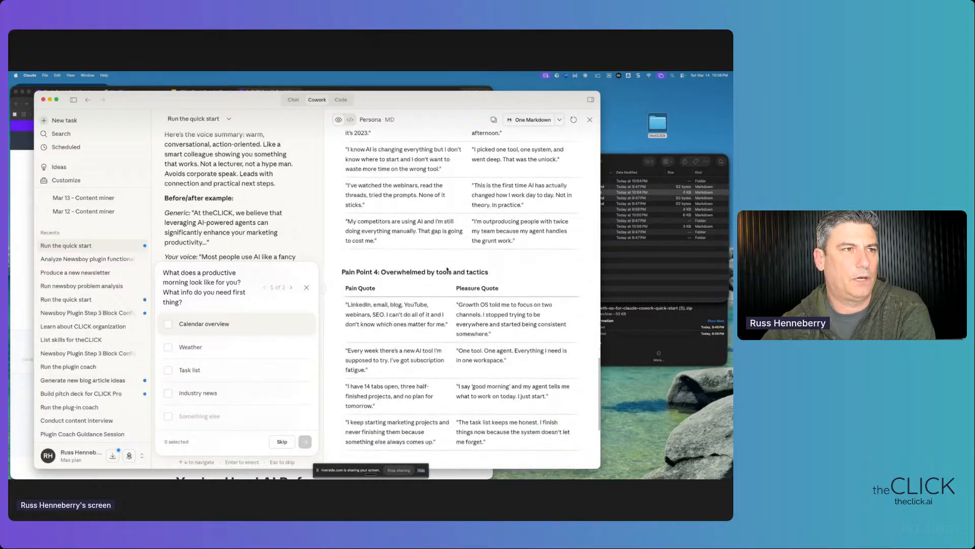
{"action": "left_click_drag", "start_coordinate": [368, 120], "coordinate": [390, 120]}
{"action": "left_click", "coordinate": [589, 120]}
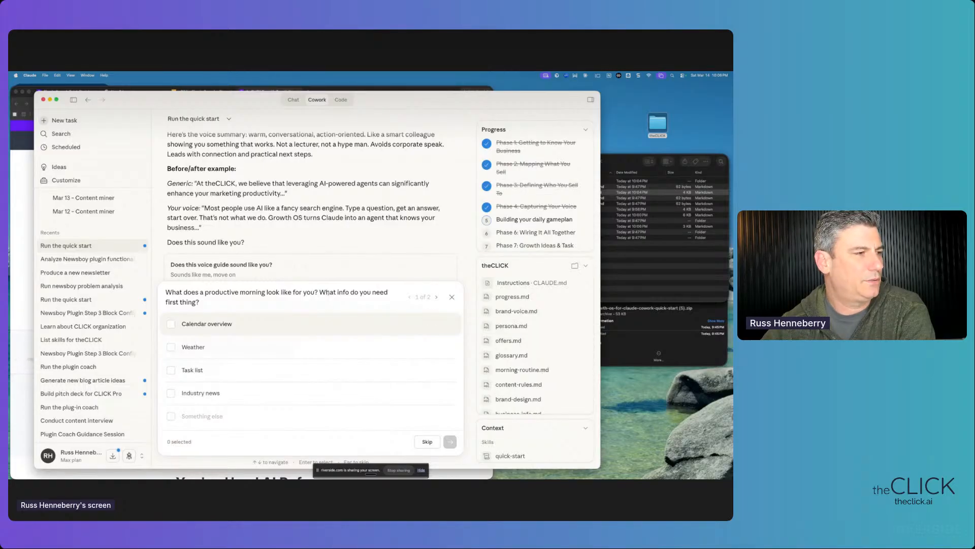
- Choose Weather as the info needed each morning and submit
{"action": "left_click_drag", "start_coordinate": [185, 293], "coordinate": [266, 293]}
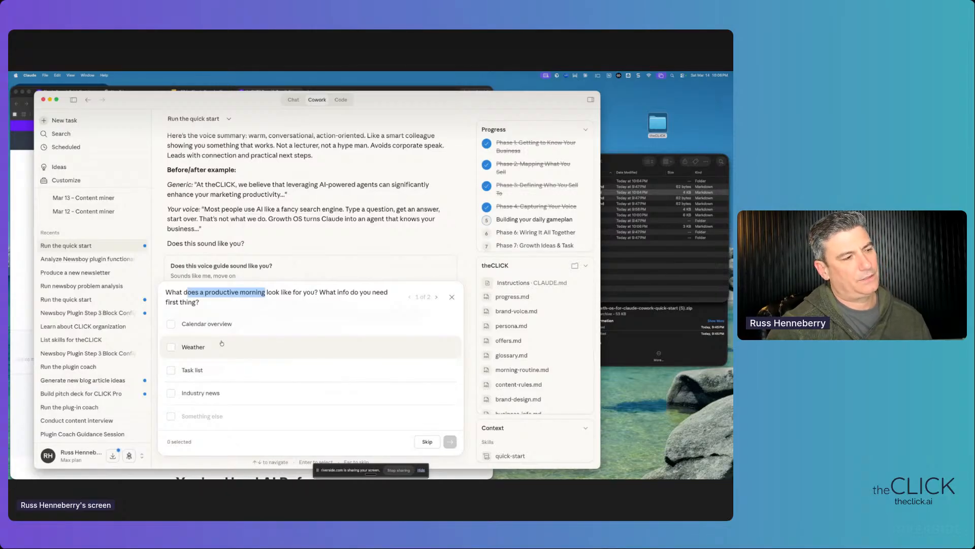
{"action": "left_click", "coordinate": [171, 350]}
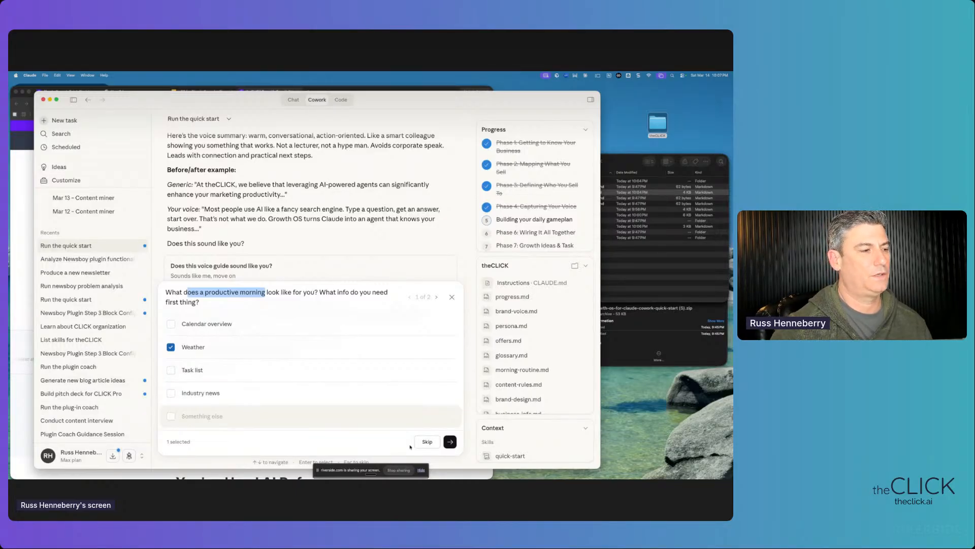
{"action": "left_click", "coordinate": [450, 442]}
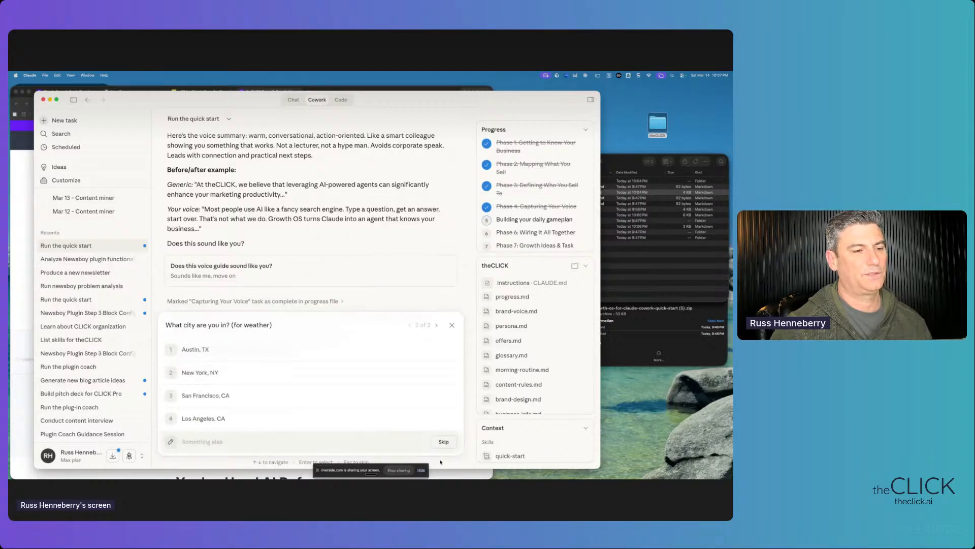
- Enter 'Saint Louis, MO' as the custom city answer and submit it
{"action": "left_click", "coordinate": [204, 441]}
{"action": "type", "text": "Saint Llju"}
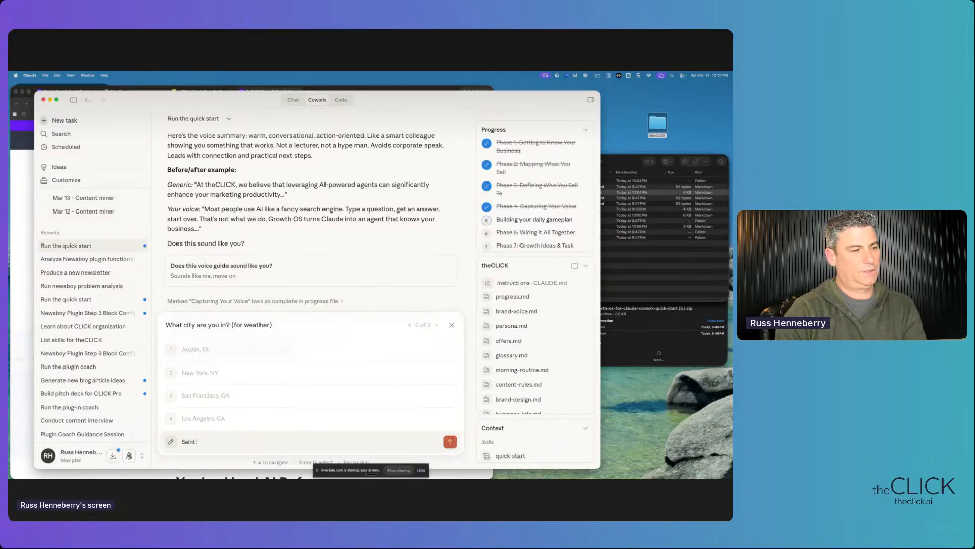
{"action": "key", "text": "BackSpace"}
{"action": "type", "text": "ou"}
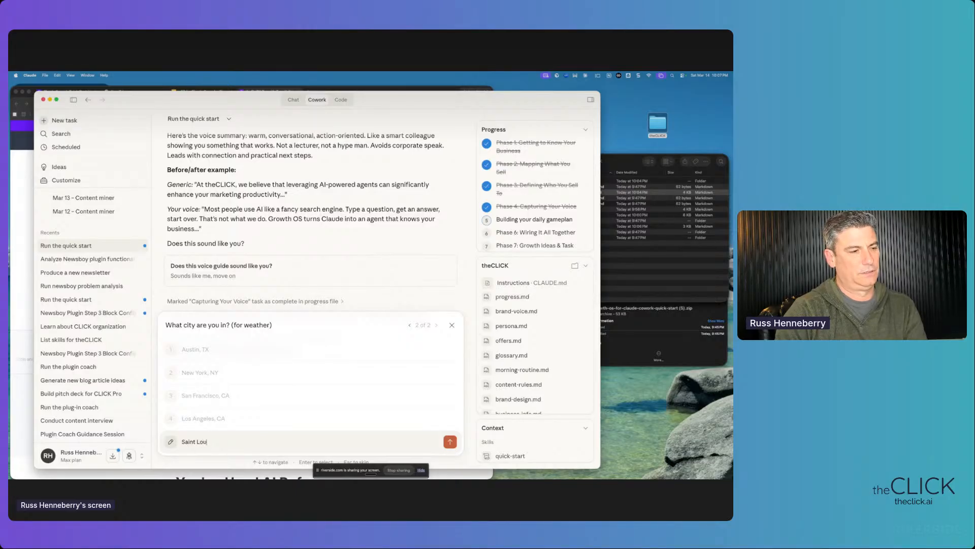
{"action": "type", "text": "is, MO"}
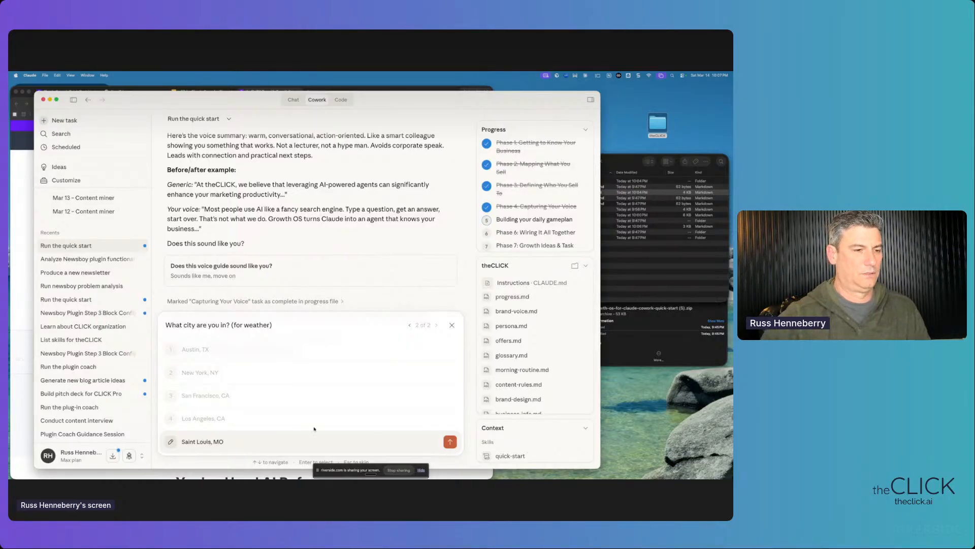
{"action": "left_click", "coordinate": [450, 442]}
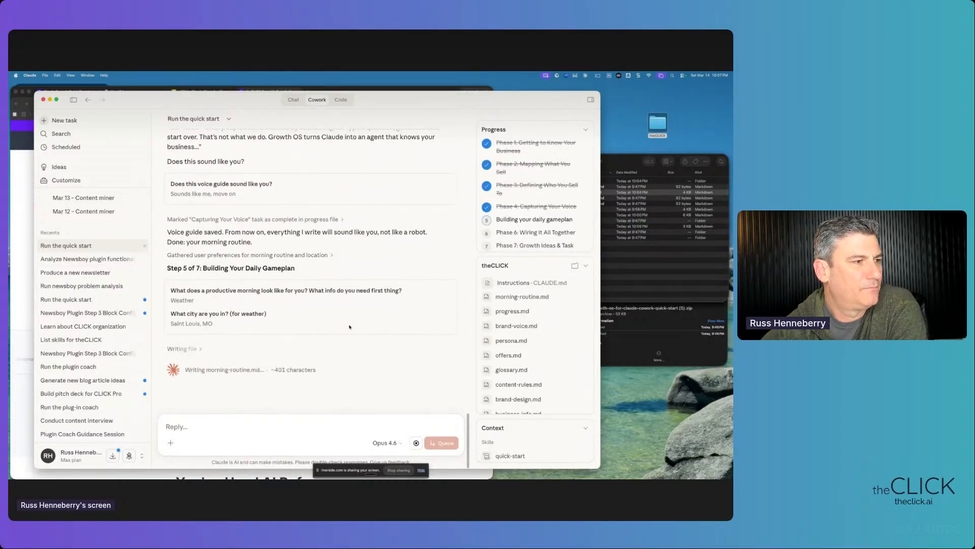
- Choose 'No, I'll run it manually' for scheduling the morning routine
{"action": "left_click_drag", "start_coordinate": [496, 219], "coordinate": [565, 220]}
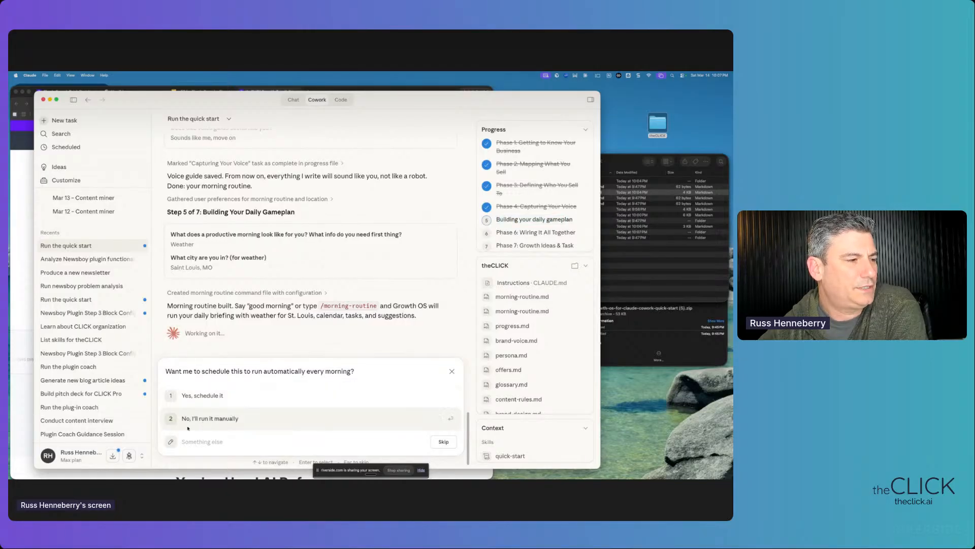
{"action": "left_click", "coordinate": [262, 416]}
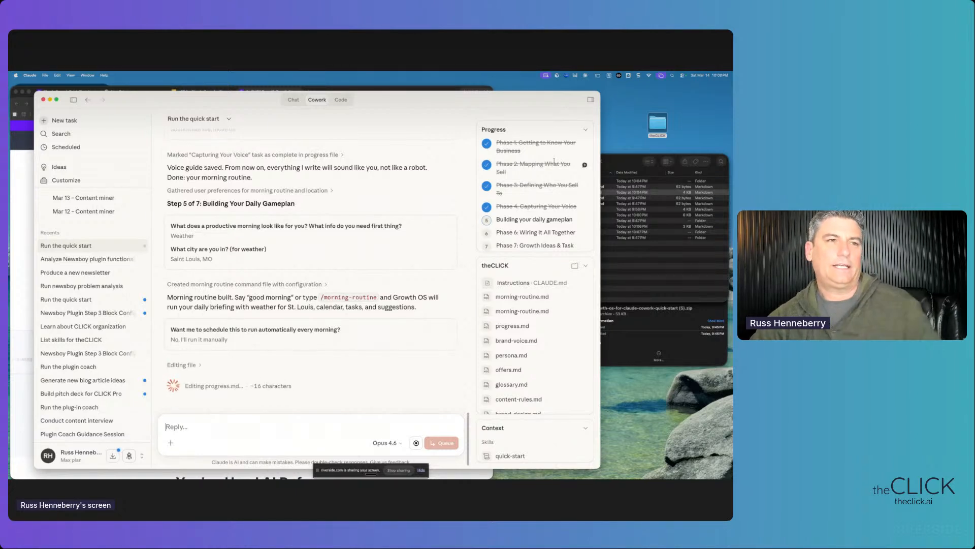
- Expand the routines folder in Finder to confirm morning-routine.md while Claude writes CLAUDE.md
{"action": "left_click", "coordinate": [620, 163]}
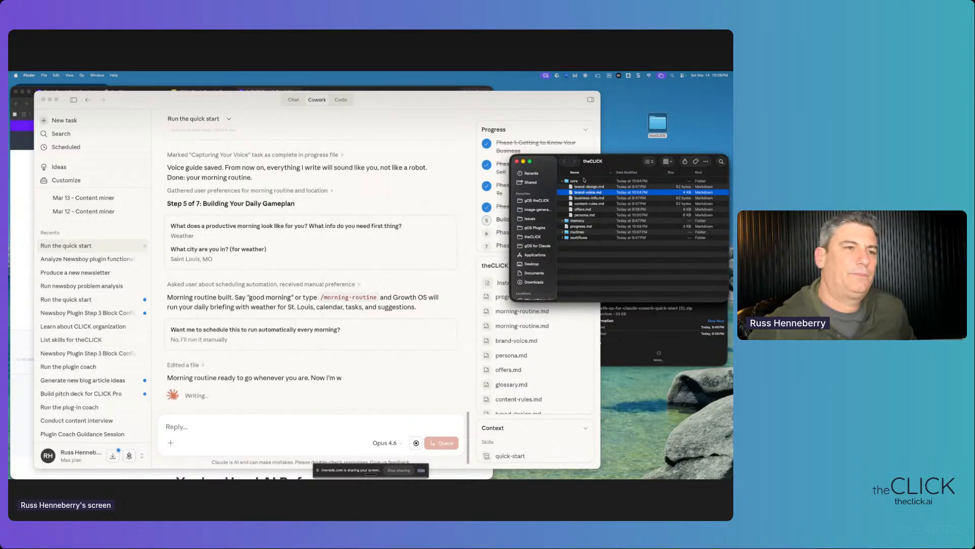
{"action": "left_click", "coordinate": [579, 209]}
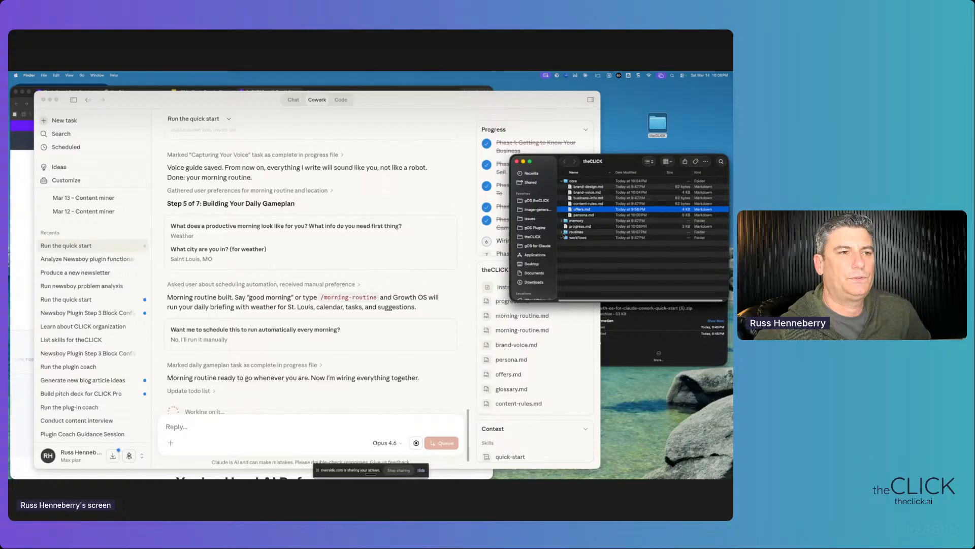
{"action": "left_click", "coordinate": [562, 233]}
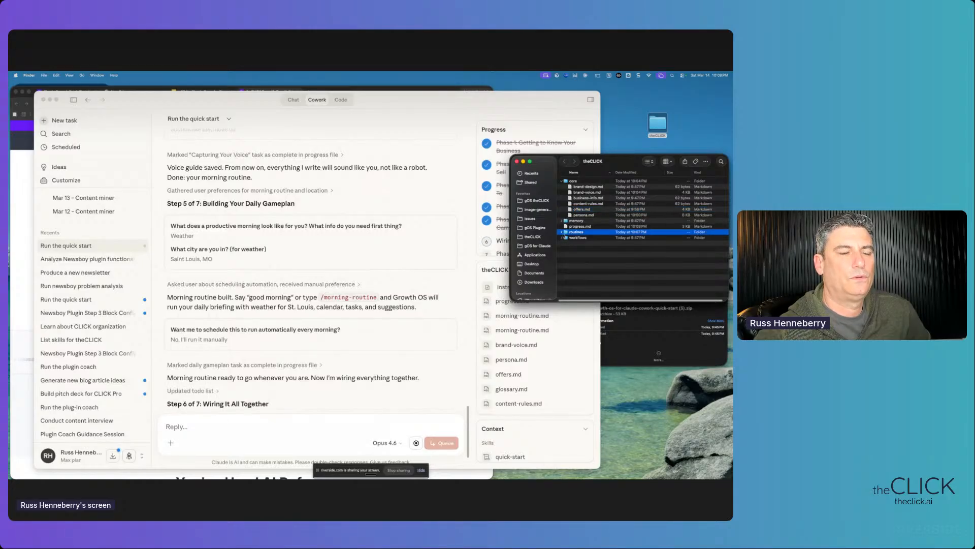
{"action": "left_click", "coordinate": [562, 231]}
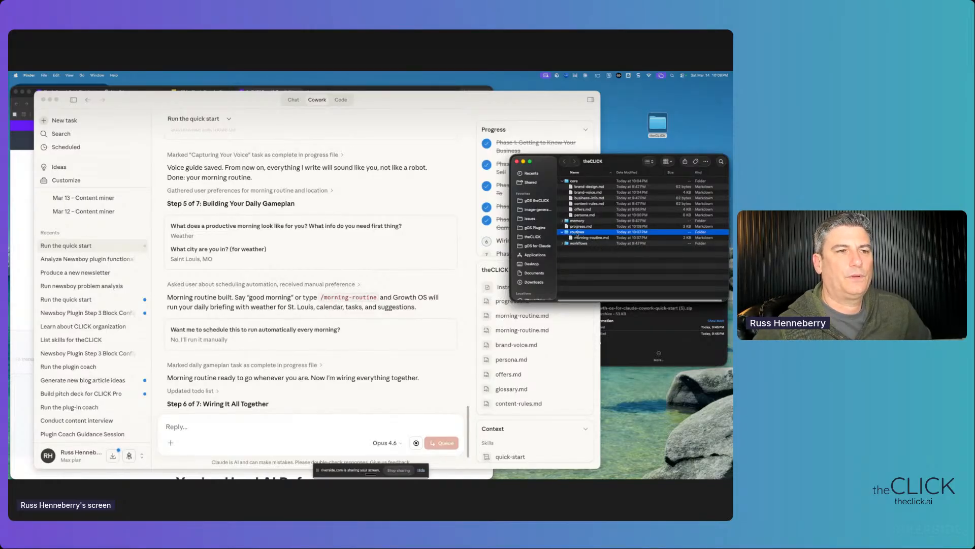
{"action": "left_click", "coordinate": [580, 244]}
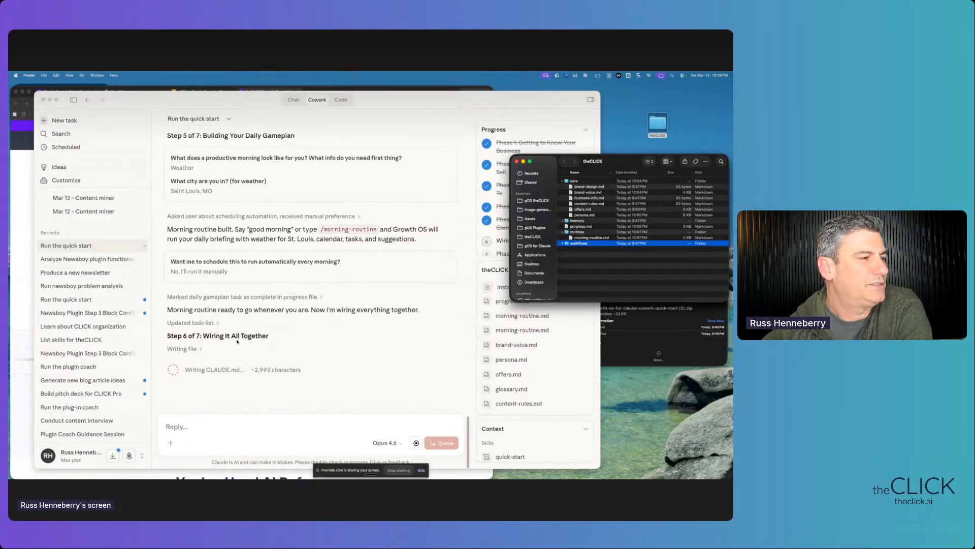
{"action": "left_click", "coordinate": [207, 369]}
{"action": "left_click_drag", "start_coordinate": [208, 370], "coordinate": [245, 370]}
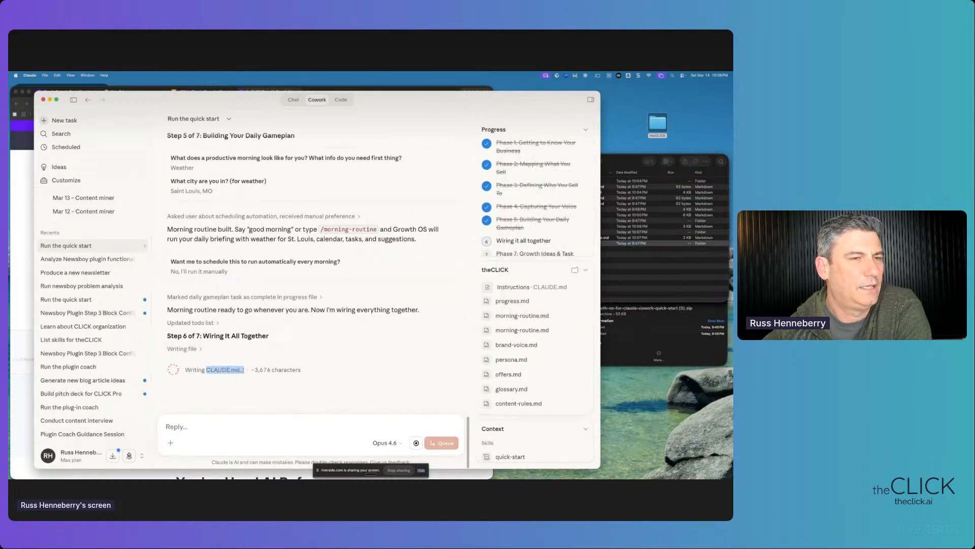
{"action": "left_click", "coordinate": [608, 167]}
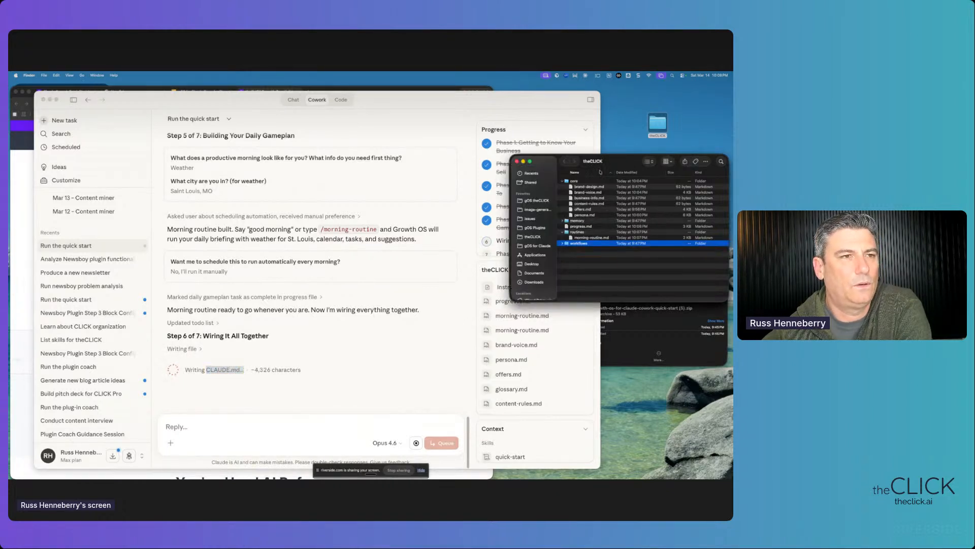
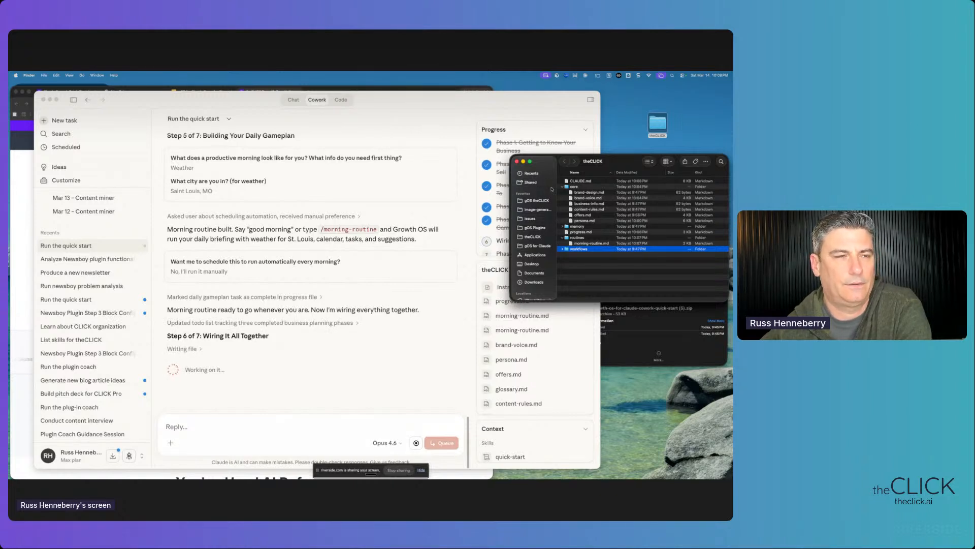
- Select the CLAUDE.md file at the top of theCLICK folder in Finder
{"action": "left_click", "coordinate": [581, 181]}
- Open CLAUDE.md in One Markdown, review its Folder Structure tree, then return to Claude
{"action": "double_click", "coordinate": [584, 183]}
{"action": "scroll", "coordinate": [355, 193], "scroll_direction": "down", "scroll_amount": 15}
{"action": "scroll", "coordinate": [236, 225], "scroll_direction": "down", "scroll_amount": 5}
{"action": "scroll", "coordinate": [236, 225], "scroll_direction": "up", "scroll_amount": 10}
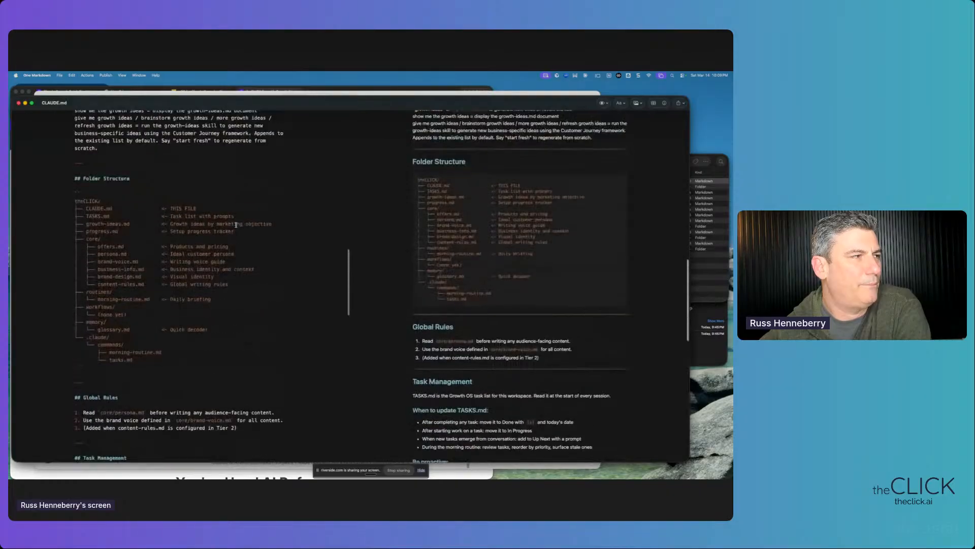
{"action": "left_click_drag", "start_coordinate": [110, 338], "coordinate": [236, 352]}
{"action": "left_click", "coordinate": [80, 179]}
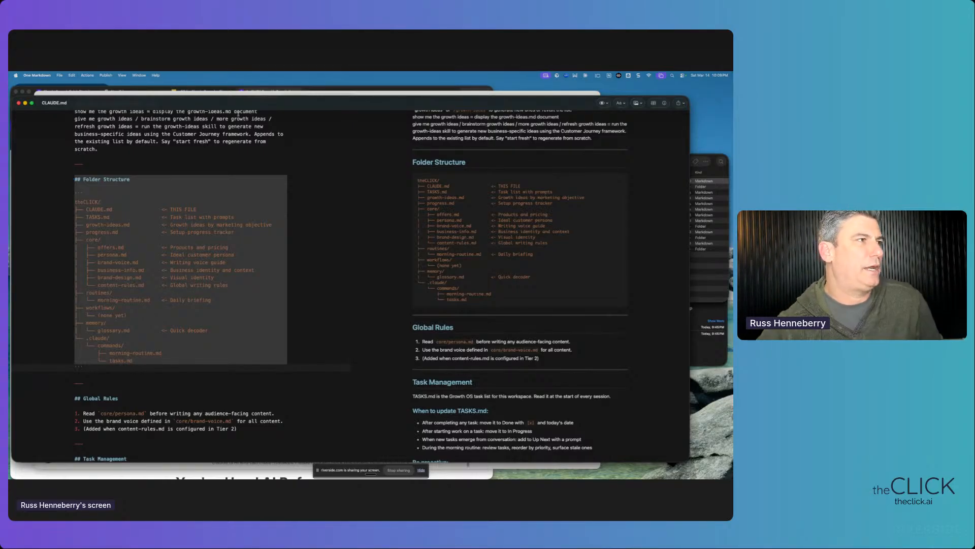
{"action": "left_click", "coordinate": [232, 94]}
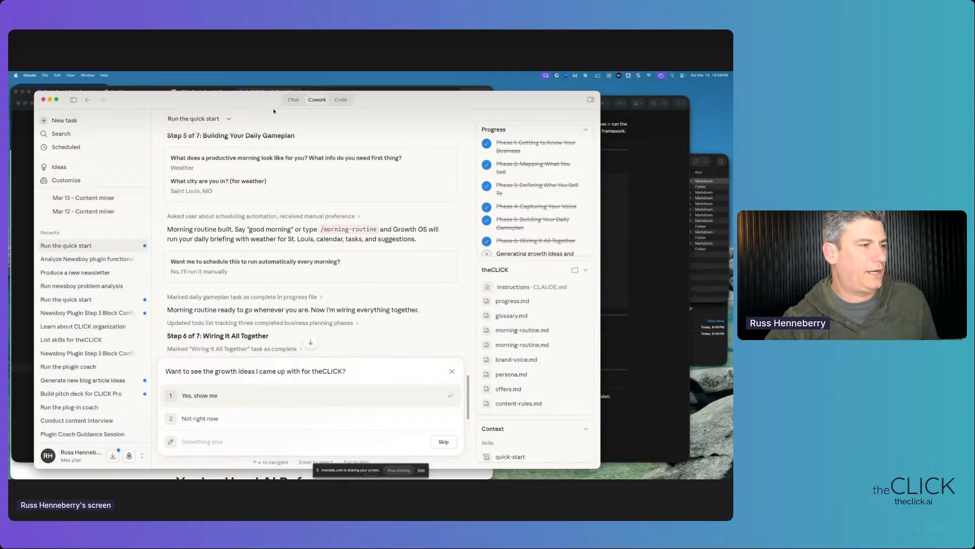
- Answer 'Yes, show me' to seeing the growth ideas for theCLICK
{"action": "scroll", "coordinate": [268, 310], "scroll_direction": "down", "scroll_amount": 3}
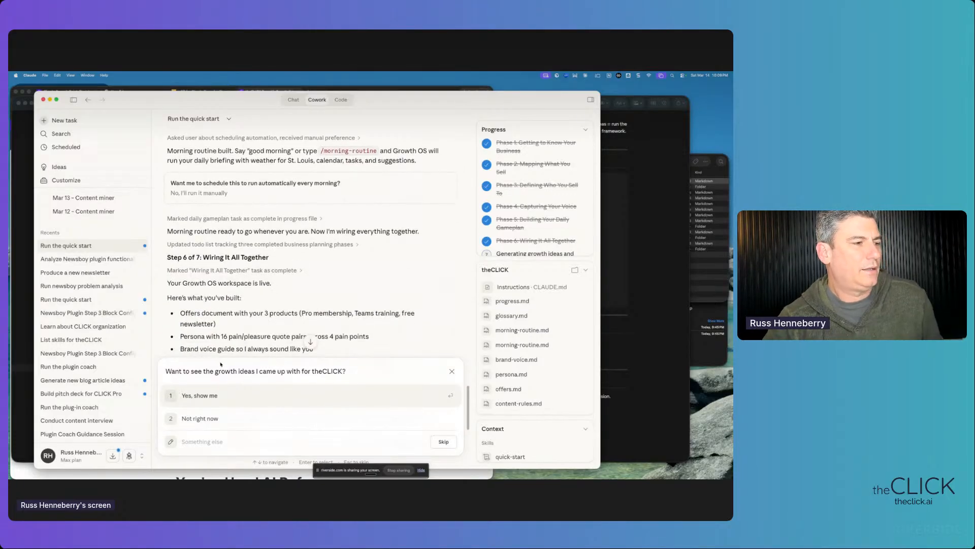
{"action": "scroll", "coordinate": [220, 364], "scroll_direction": "down", "scroll_amount": 3}
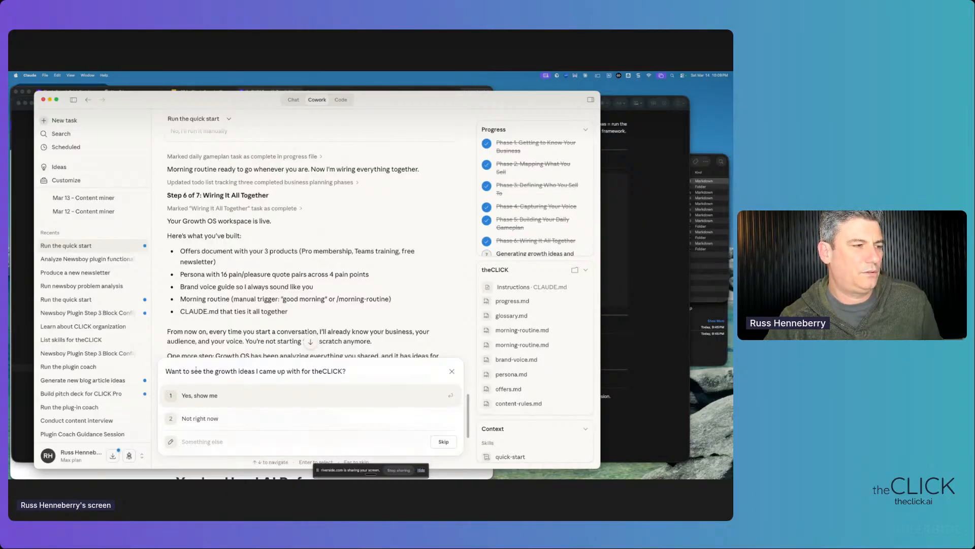
{"action": "left_click_drag", "start_coordinate": [204, 372], "coordinate": [343, 372]}
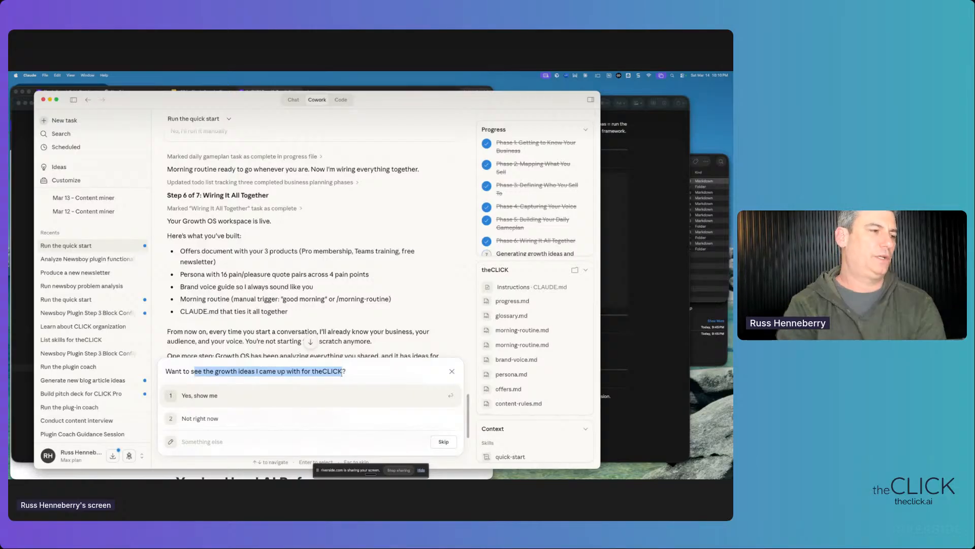
{"action": "left_click", "coordinate": [234, 400]}
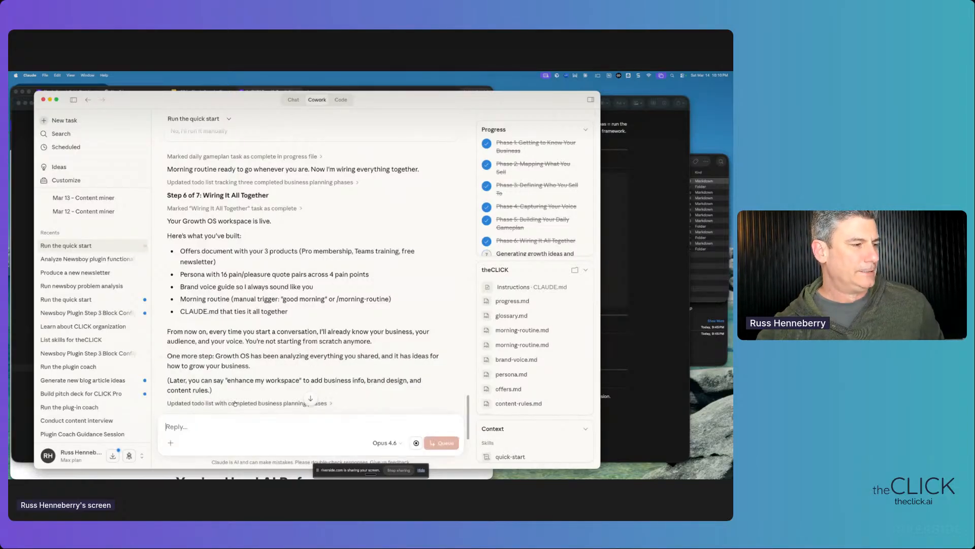
- Review the Awareness, Leads, Sales and Retention objectives and the Step 7 intro, then return to CLAUDE.md
{"action": "scroll", "coordinate": [294, 341], "scroll_direction": "down", "scroll_amount": 5}
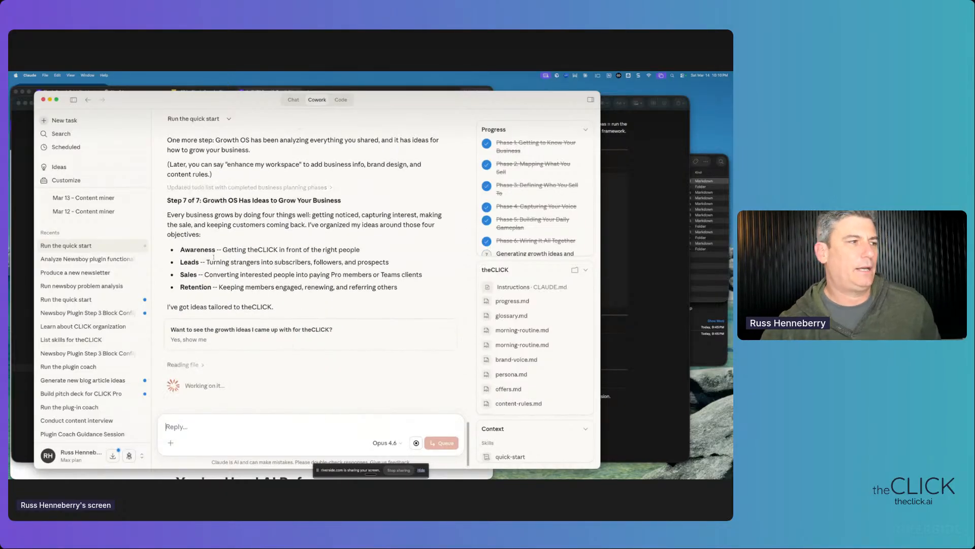
{"action": "left_click_drag", "start_coordinate": [181, 249], "coordinate": [216, 287]}
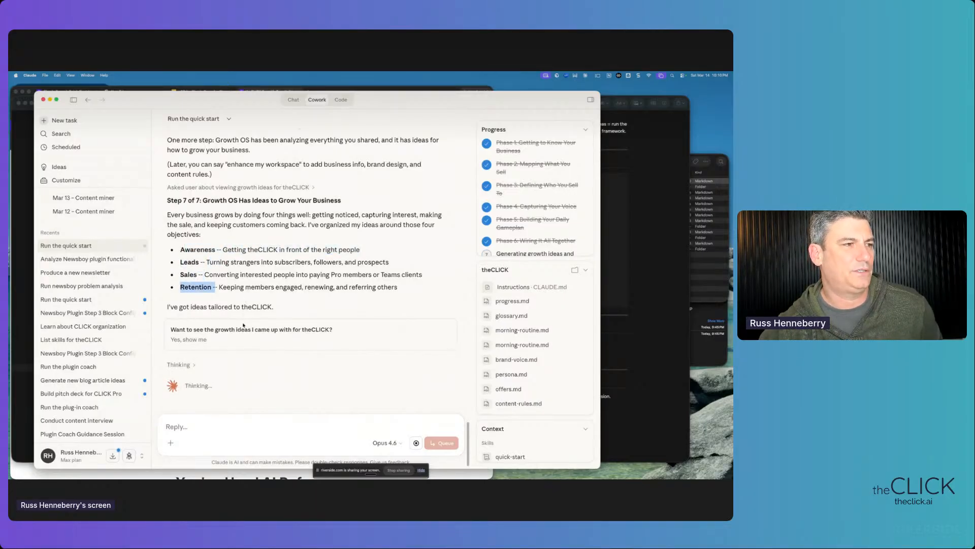
{"action": "left_click", "coordinate": [245, 288]}
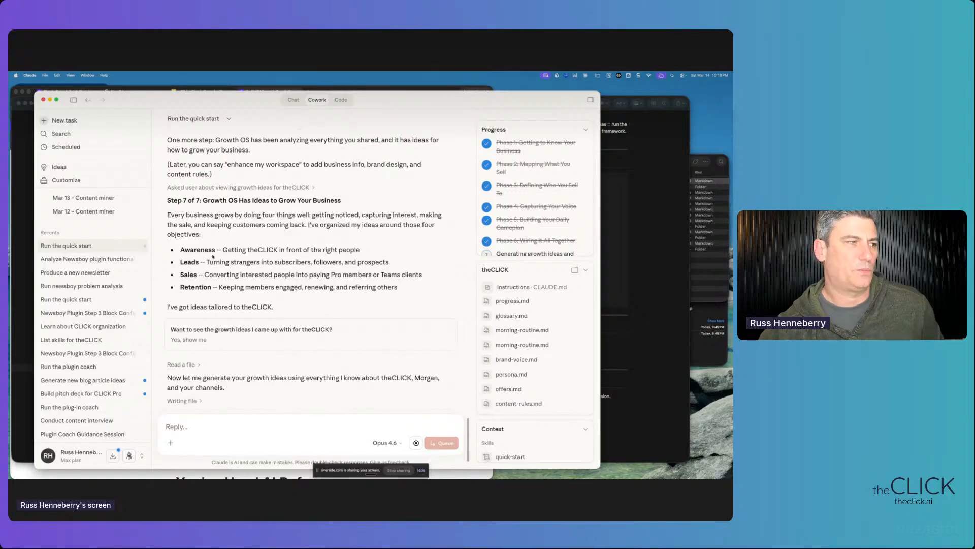
{"action": "left_click_drag", "start_coordinate": [184, 249], "coordinate": [359, 250]}
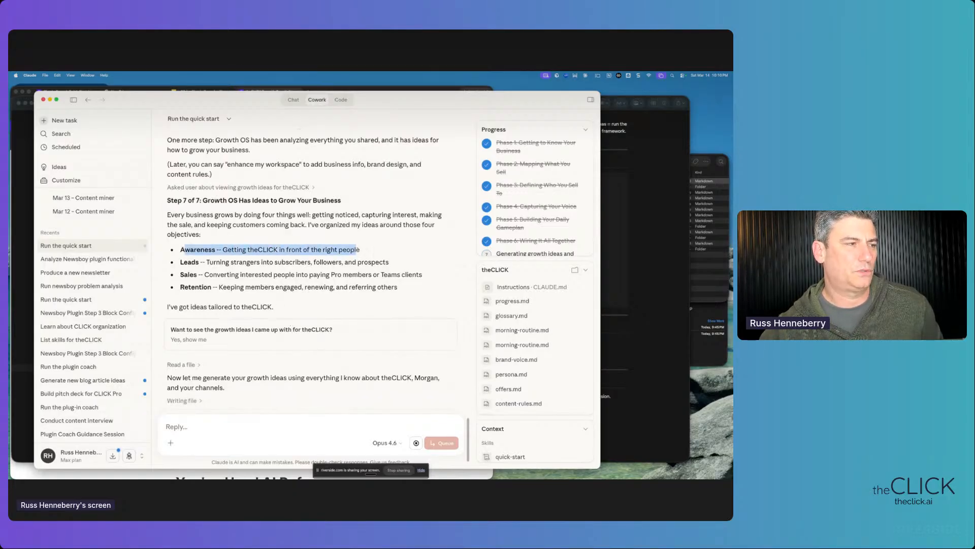
{"action": "left_click_drag", "start_coordinate": [184, 262], "coordinate": [255, 288]}
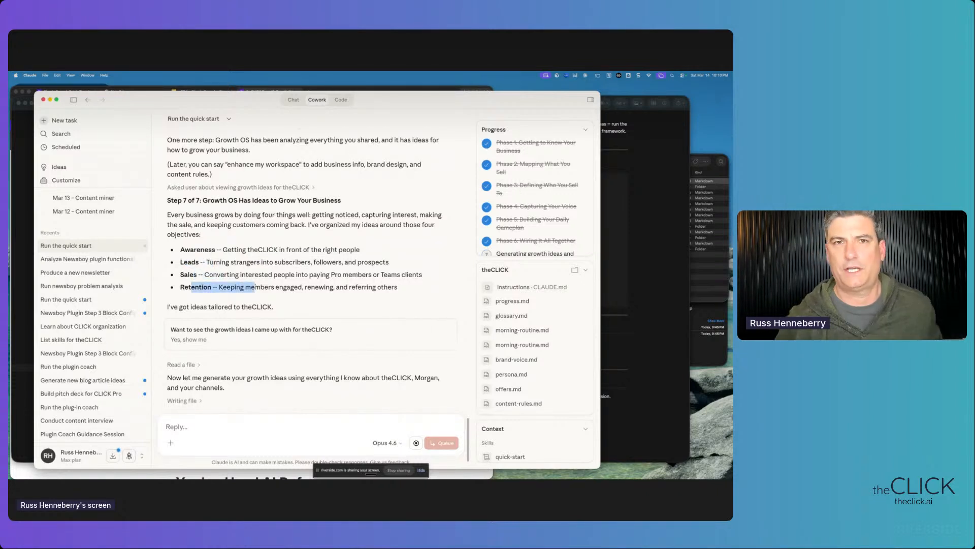
{"action": "left_click", "coordinate": [400, 287]}
{"action": "left_click_drag", "start_coordinate": [400, 287], "coordinate": [181, 249]}
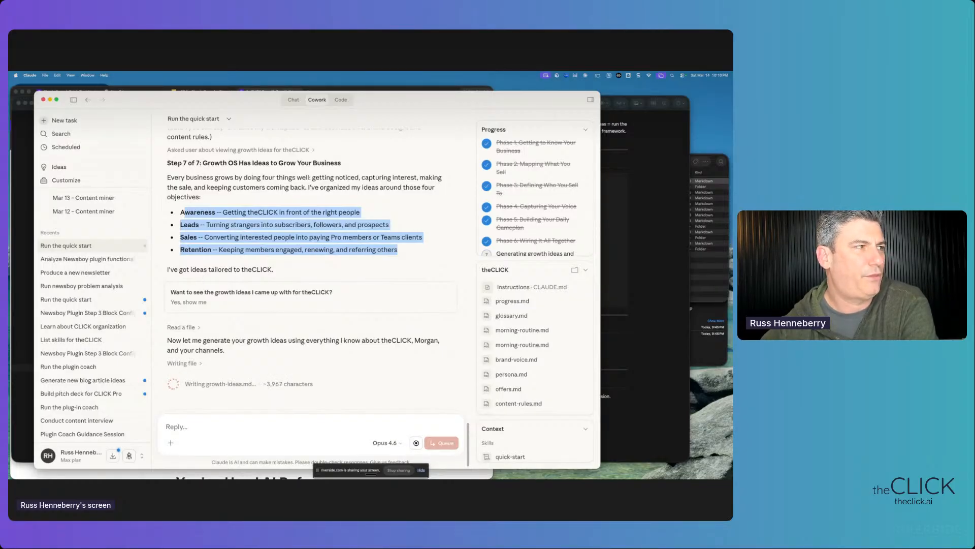
{"action": "left_click_drag", "start_coordinate": [168, 163], "coordinate": [201, 197]}
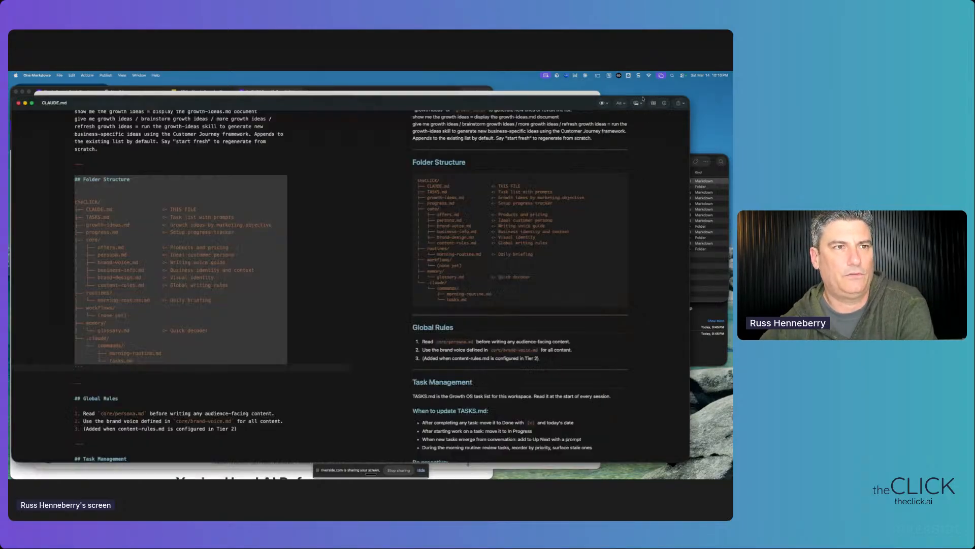
{"action": "left_click", "coordinate": [639, 102]}
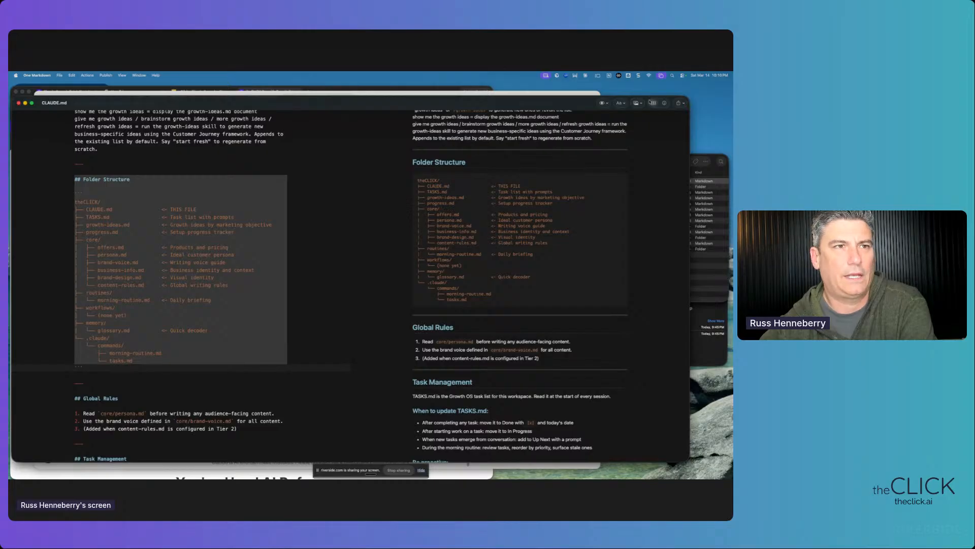
- Close CLAUDE.md and check persona.md, offers.md, brand-voice.md and business-info.md in Finder
{"action": "left_click", "coordinate": [18, 103]}
{"action": "left_click", "coordinate": [631, 162]}
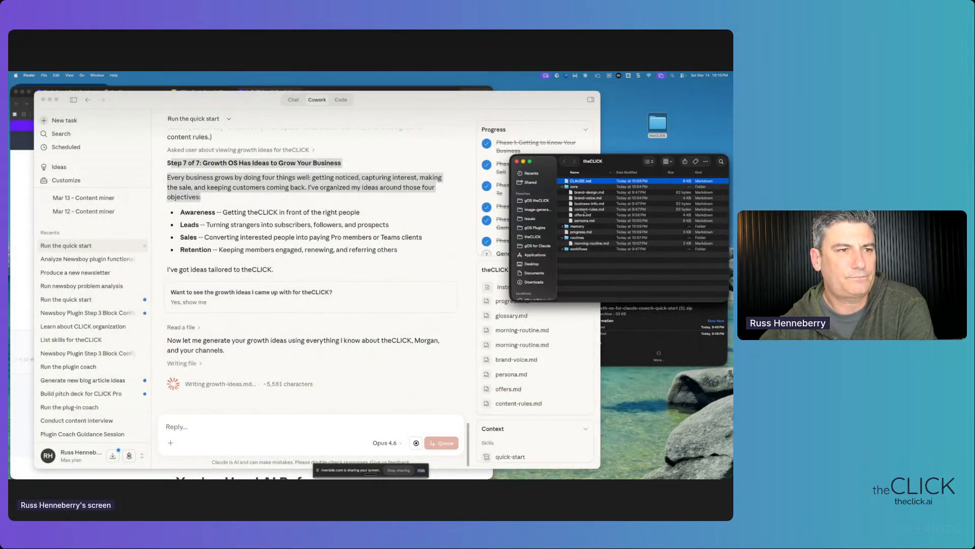
{"action": "left_click", "coordinate": [583, 221]}
{"action": "left_click", "coordinate": [582, 216]}
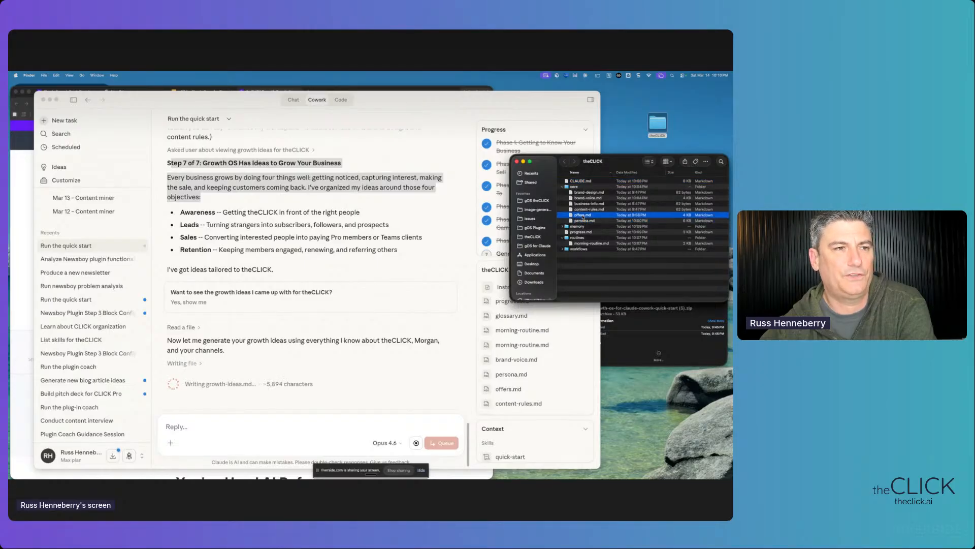
{"action": "left_click", "coordinate": [584, 198]}
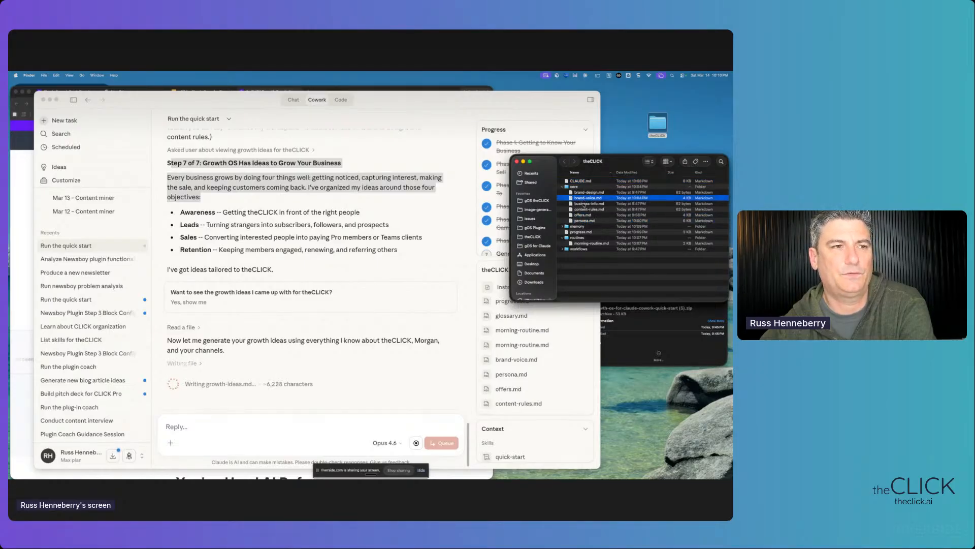
{"action": "left_click", "coordinate": [584, 204]}
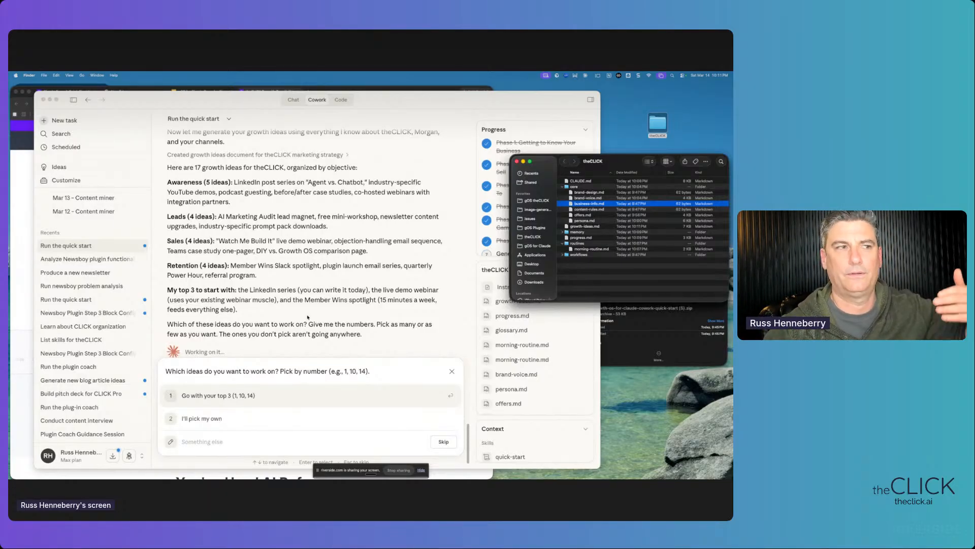
- Scroll through Claude's 17 growth ideas for theCLICK, grouped by objective
{"action": "scroll", "coordinate": [306, 284], "scroll_direction": "down", "scroll_amount": 1}
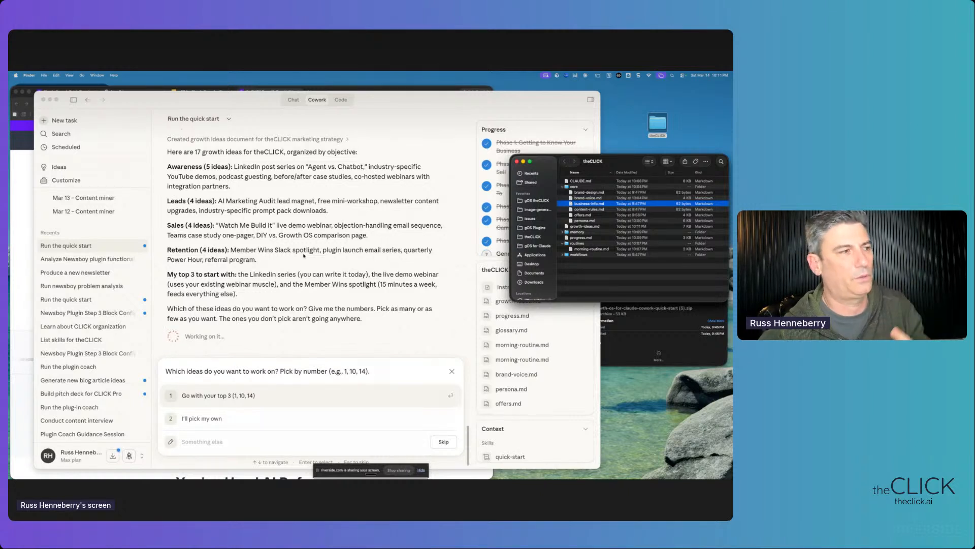
{"action": "scroll", "coordinate": [303, 255], "scroll_direction": "down", "scroll_amount": 1}
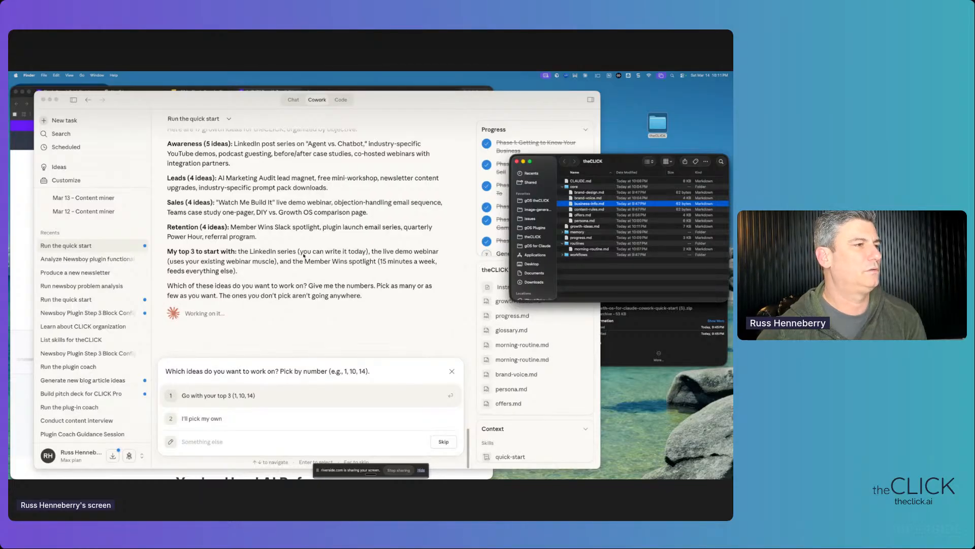
{"action": "scroll", "coordinate": [304, 256], "scroll_direction": "up", "scroll_amount": 1}
{"action": "scroll", "coordinate": [303, 255], "scroll_direction": "down", "scroll_amount": 1}
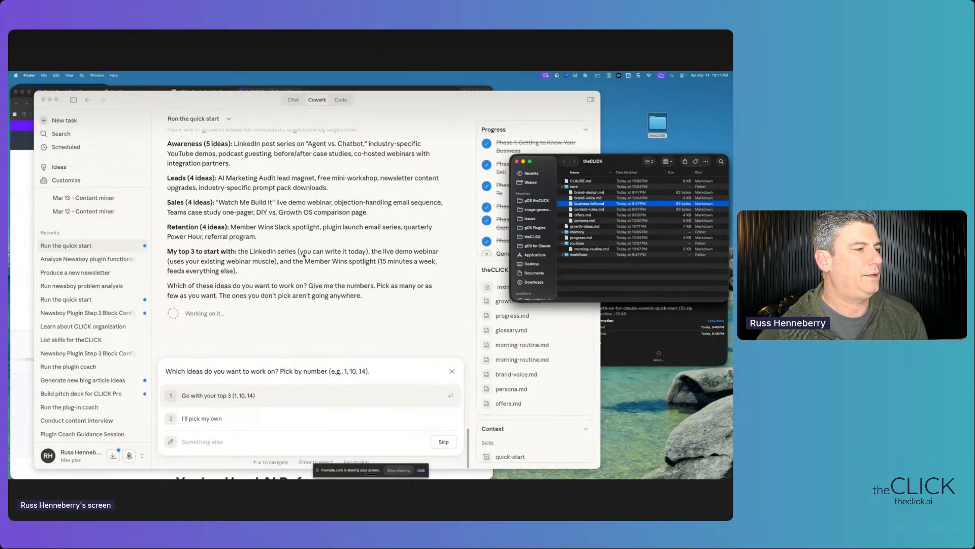
{"action": "scroll", "coordinate": [220, 264], "scroll_direction": "up", "scroll_amount": 4}
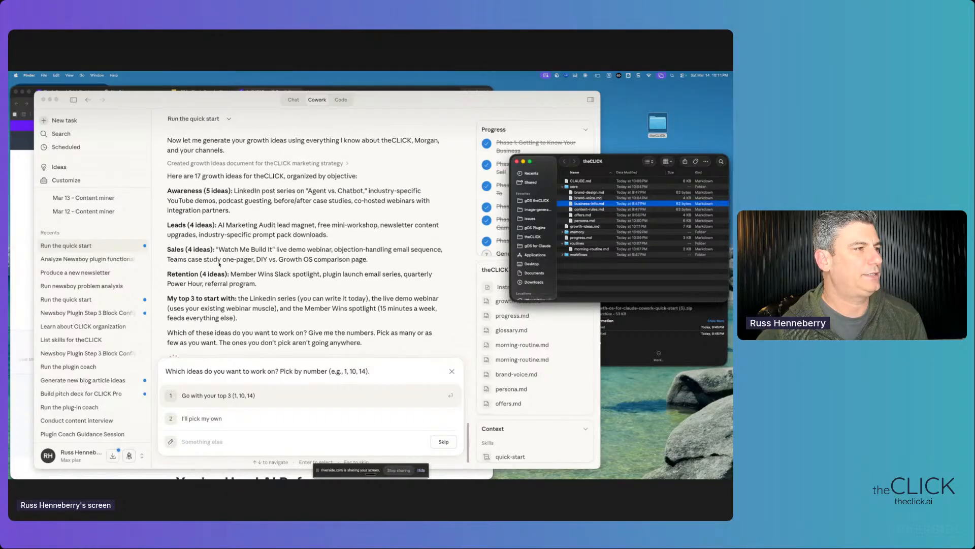
{"action": "scroll", "coordinate": [219, 265], "scroll_direction": "up", "scroll_amount": 2}
{"action": "scroll", "coordinate": [220, 265], "scroll_direction": "down", "scroll_amount": 2}
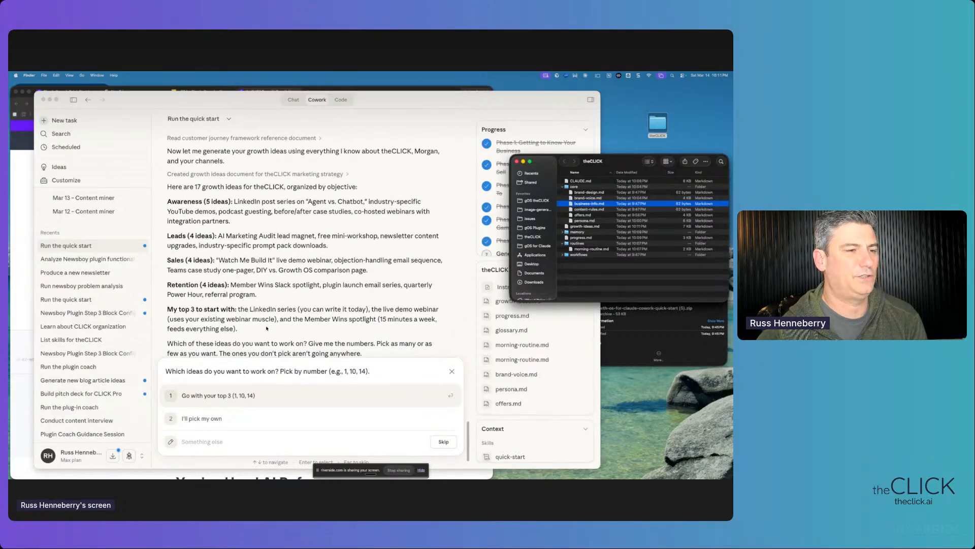
{"action": "scroll", "coordinate": [266, 328], "scroll_direction": "down", "scroll_amount": 2}
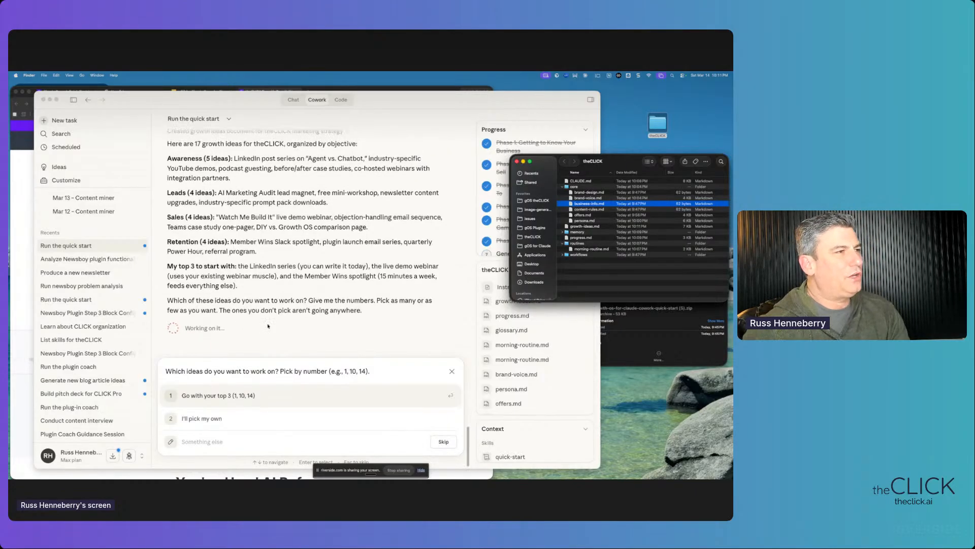
{"action": "scroll", "coordinate": [268, 325], "scroll_direction": "up", "scroll_amount": 3}
{"action": "scroll", "coordinate": [268, 325], "scroll_direction": "down", "scroll_amount": 1}
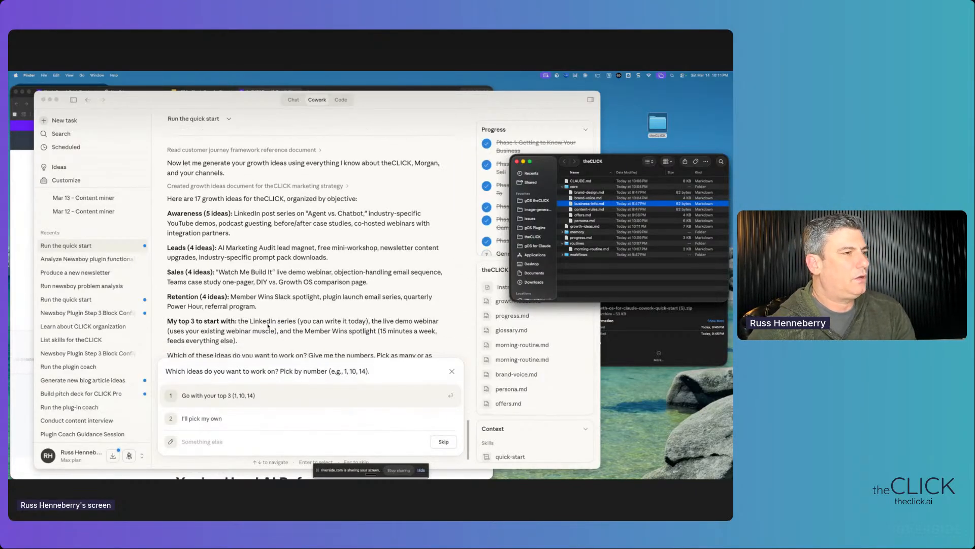
{"action": "scroll", "coordinate": [267, 325], "scroll_direction": "down", "scroll_amount": 1}
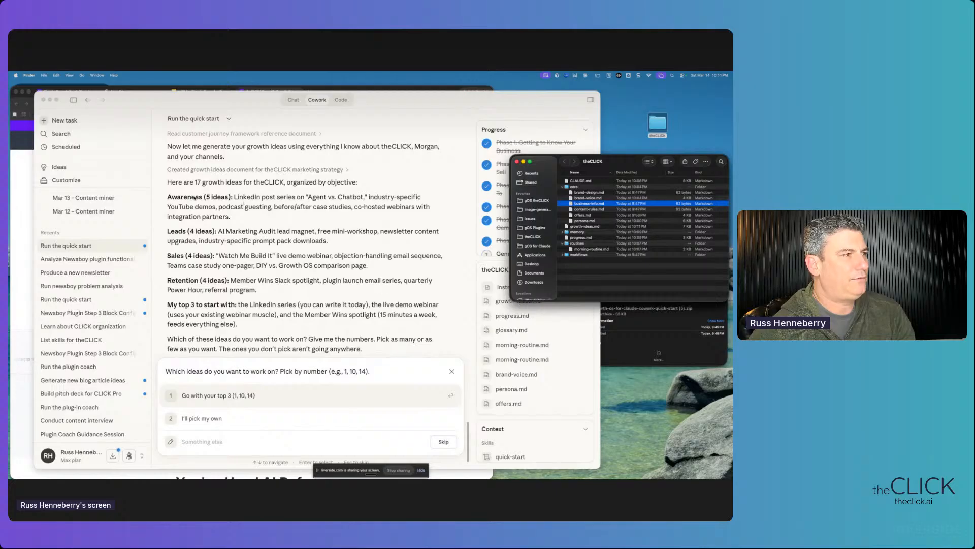
- Highlight the Retention ideas and top-3 picks (1, 10, 14), then locate growth-ideas.md in Finder
{"action": "left_click", "coordinate": [265, 226]}
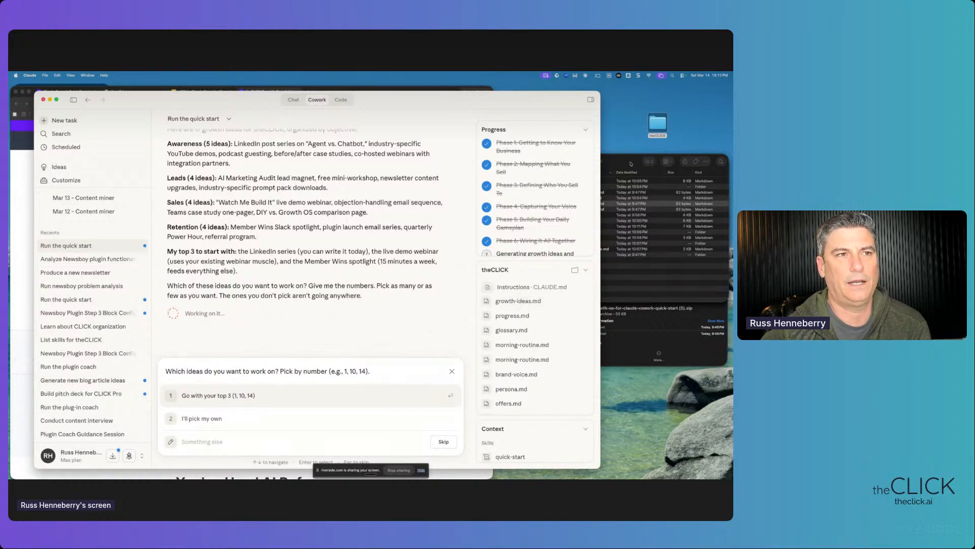
{"action": "left_click_drag", "start_coordinate": [343, 285], "coordinate": [264, 210]}
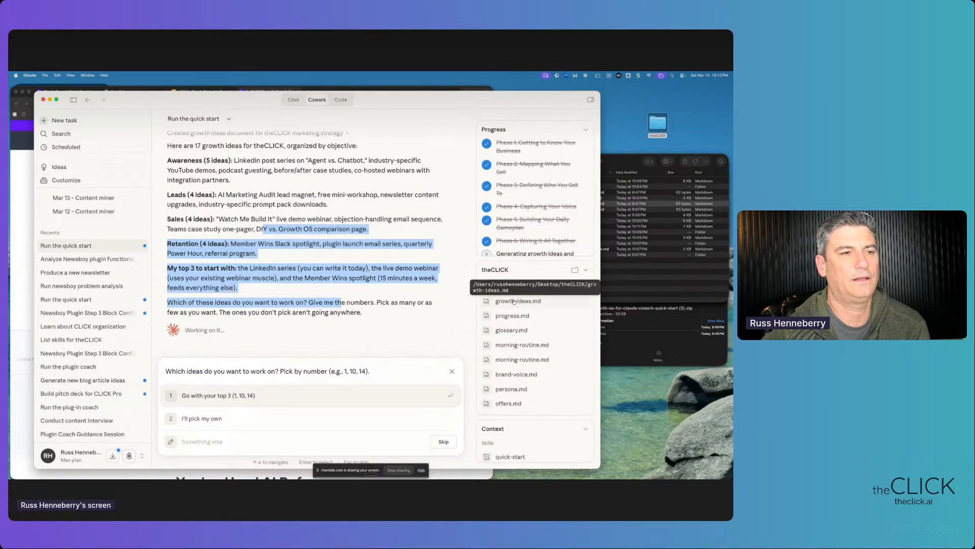
{"action": "left_click", "coordinate": [610, 182]}
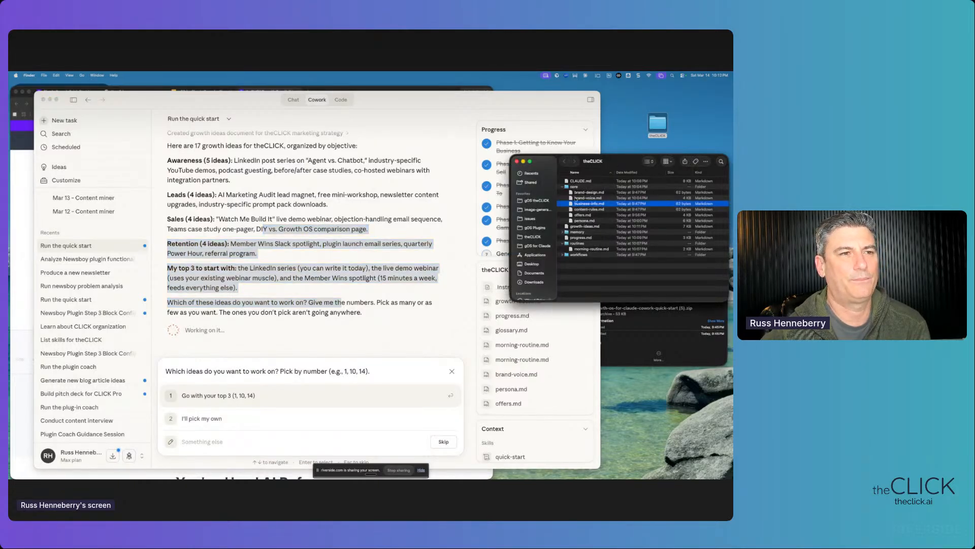
{"action": "left_click", "coordinate": [579, 226]}
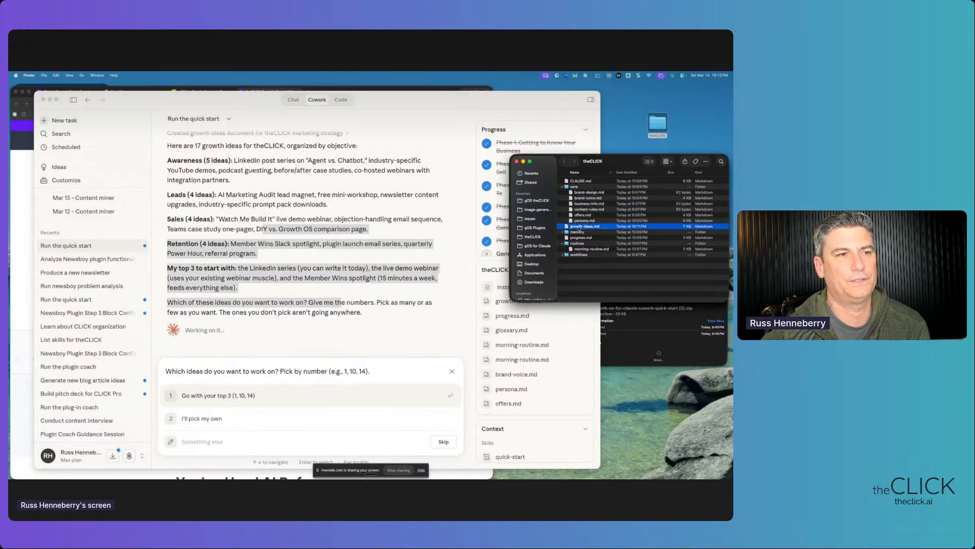
- Open growth-ideas.md in One Markdown and skim the ideas
{"action": "double_click", "coordinate": [584, 229]}
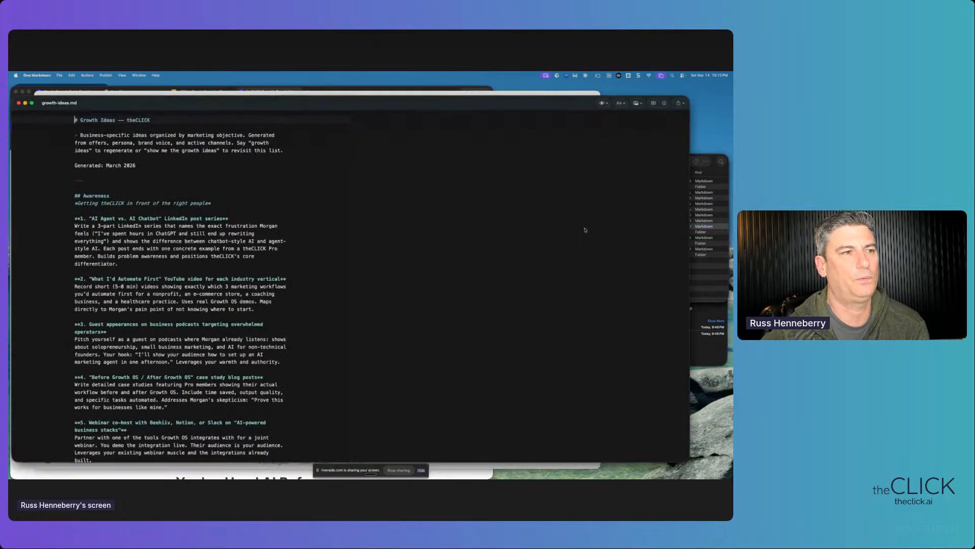
{"action": "left_click_drag", "start_coordinate": [414, 123], "coordinate": [516, 426]}
{"action": "scroll", "coordinate": [519, 389], "scroll_direction": "down", "scroll_amount": 5}
{"action": "scroll", "coordinate": [518, 389], "scroll_direction": "down", "scroll_amount": 5}
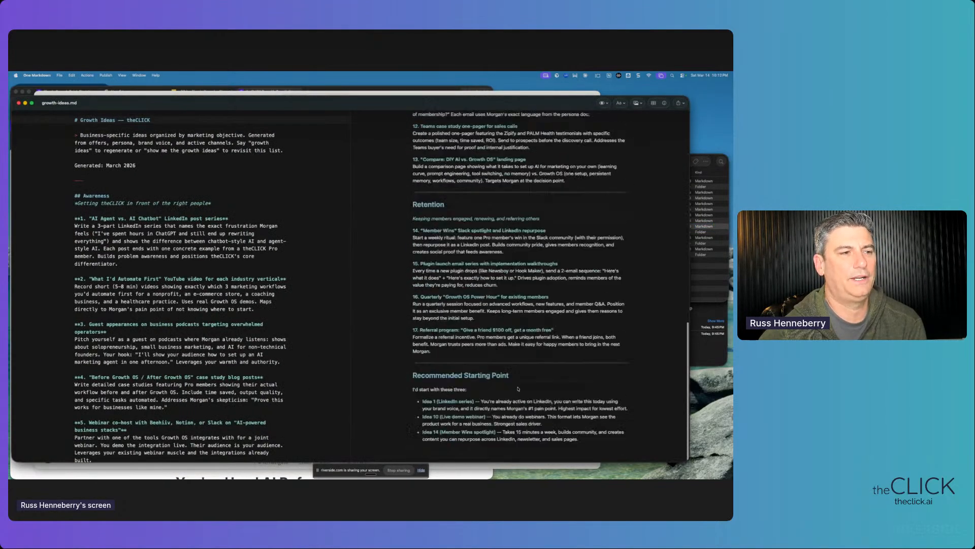
{"action": "scroll", "coordinate": [517, 387], "scroll_direction": "up", "scroll_amount": 10}
{"action": "scroll", "coordinate": [516, 387], "scroll_direction": "down", "scroll_amount": 1}
{"action": "scroll", "coordinate": [515, 386], "scroll_direction": "up", "scroll_amount": 1}
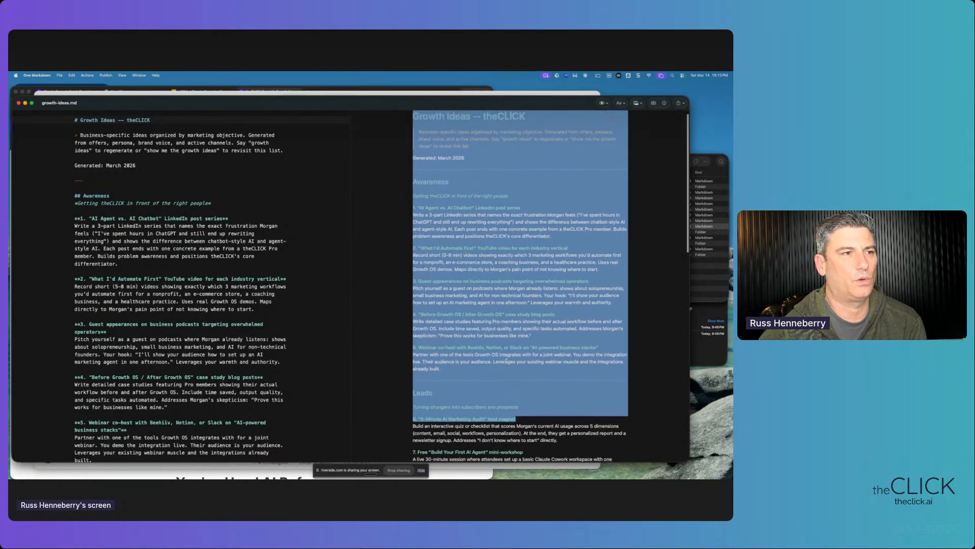
{"action": "left_click", "coordinate": [507, 361]}
{"action": "scroll", "coordinate": [411, 345], "scroll_direction": "down", "scroll_amount": 5}
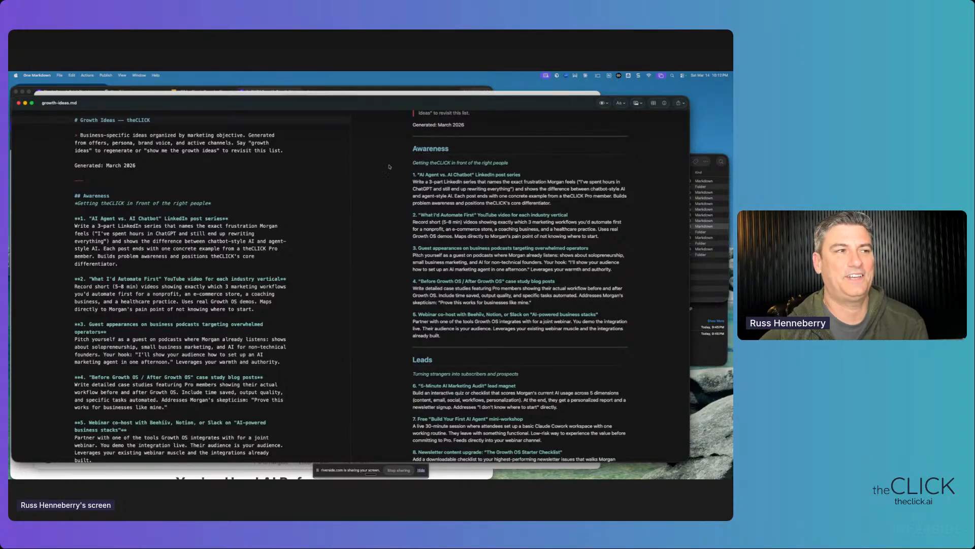
- Copy idea 6, the 5-Minute AI Marketing Audit lead magnet, then close the file
{"action": "left_click_drag", "start_coordinate": [411, 167], "coordinate": [462, 384]}
{"action": "scroll", "coordinate": [463, 385], "scroll_direction": "down", "scroll_amount": 15}
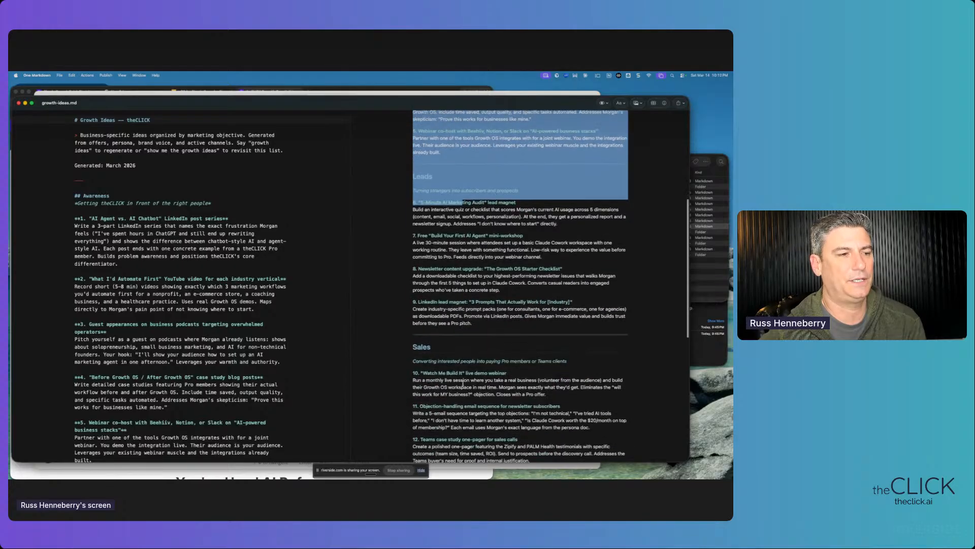
{"action": "scroll", "coordinate": [463, 384], "scroll_direction": "down", "scroll_amount": 7}
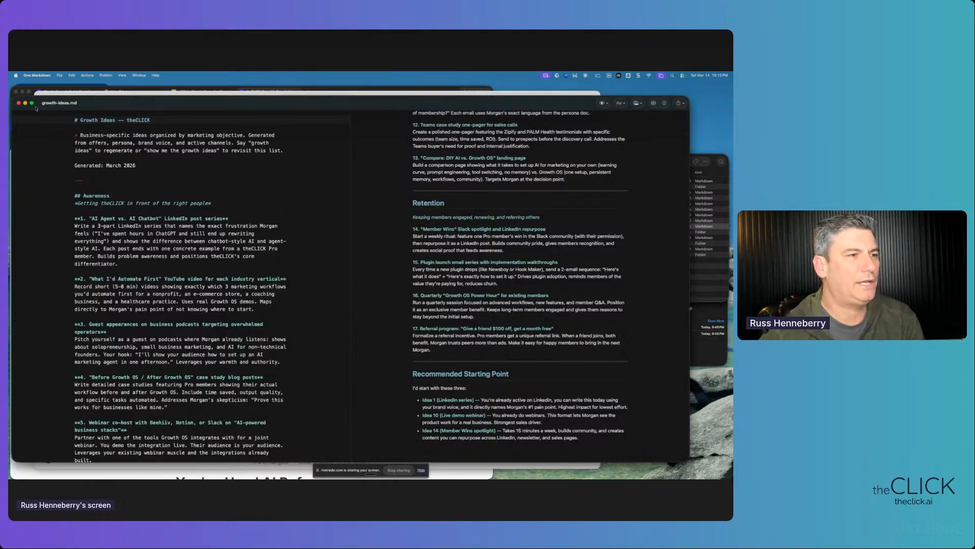
{"action": "scroll", "coordinate": [459, 242], "scroll_direction": "up", "scroll_amount": 15}
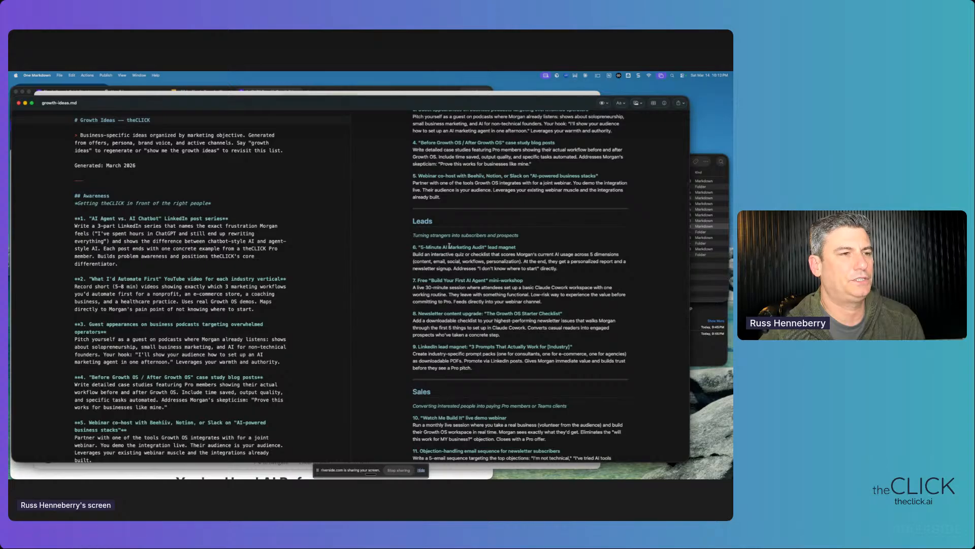
{"action": "left_click_drag", "start_coordinate": [413, 247], "coordinate": [585, 271]}
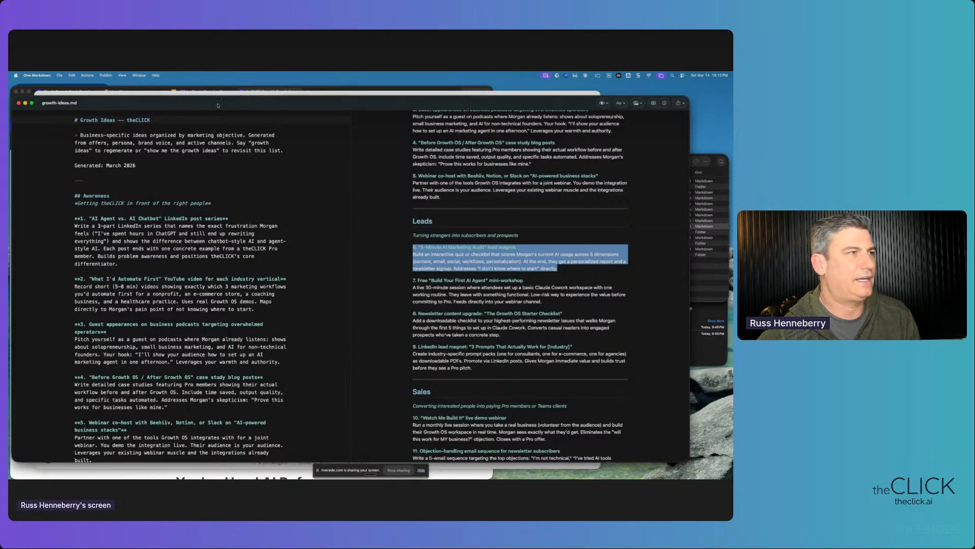
{"action": "left_click", "coordinate": [19, 103]}
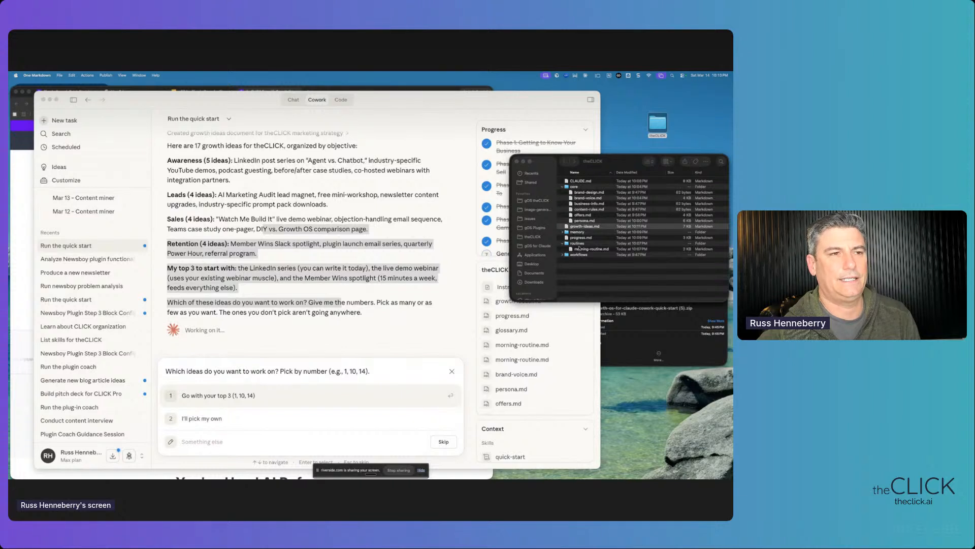
- Send a custom answer 'Let's get busy on this one:' followed by the pasted idea 6
{"action": "left_click", "coordinate": [486, 258]}
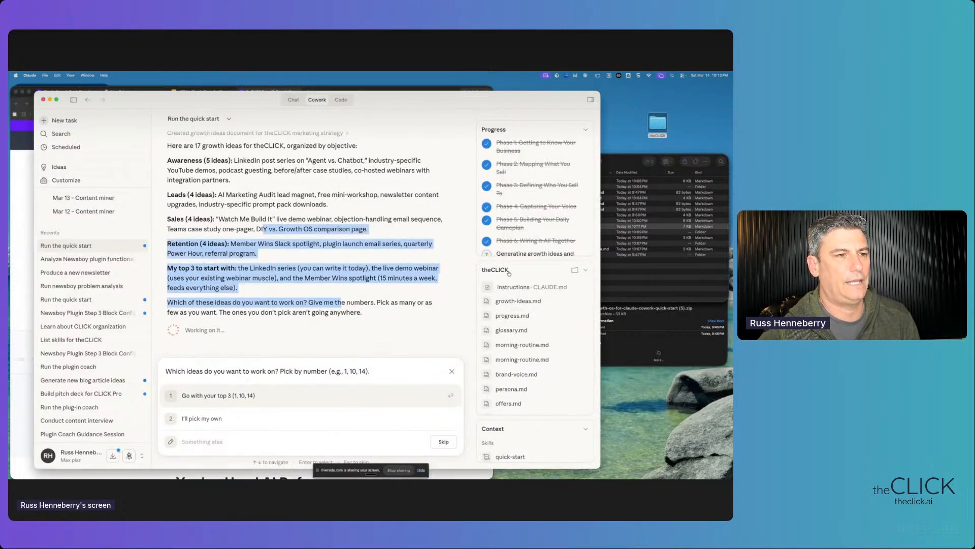
{"action": "left_click", "coordinate": [221, 431]}
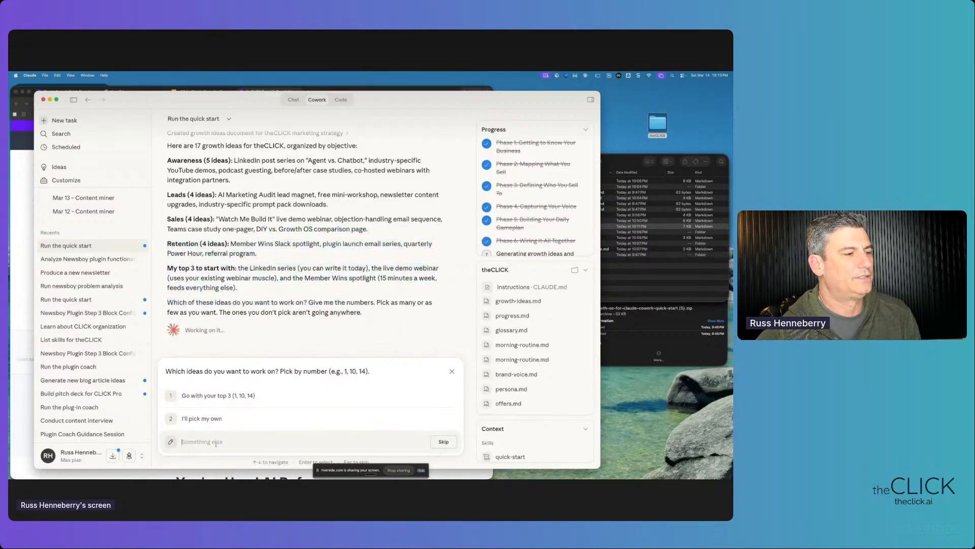
{"action": "type", "text": "LEt's"}
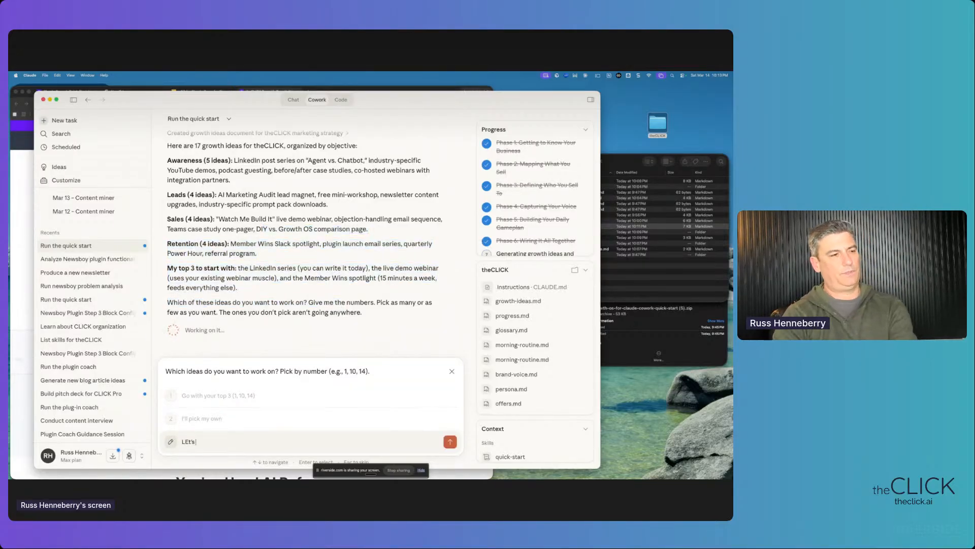
{"action": "type", "text": " get busy on this one"}
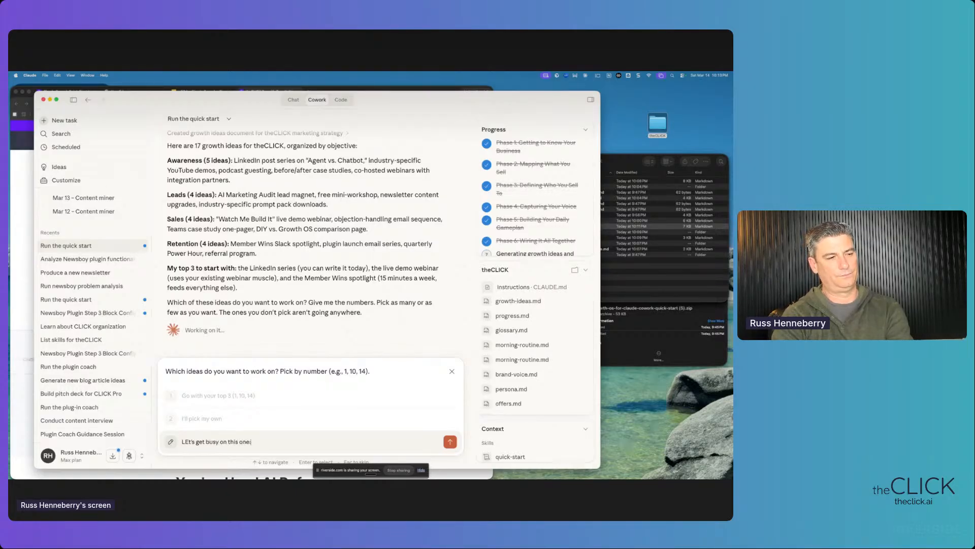
{"action": "type", "text": ":"}
{"action": "key", "text": "super+v"}
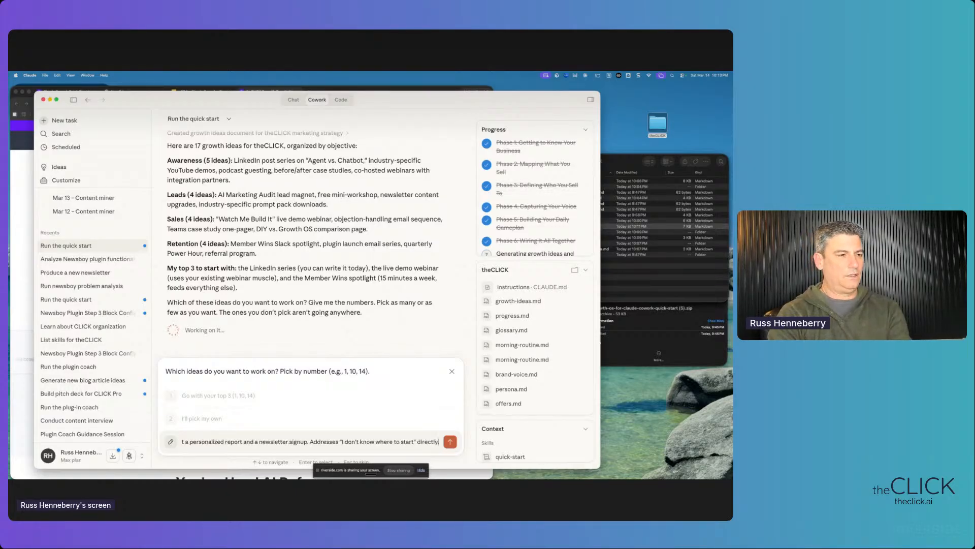
{"action": "key", "text": "Return"}
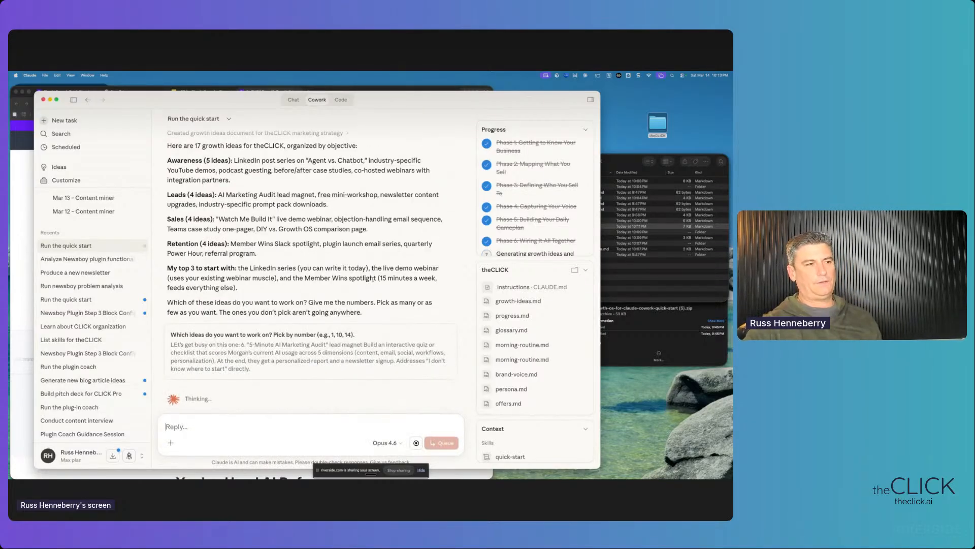
{"action": "left_click_drag", "start_coordinate": [249, 344], "coordinate": [366, 360]}
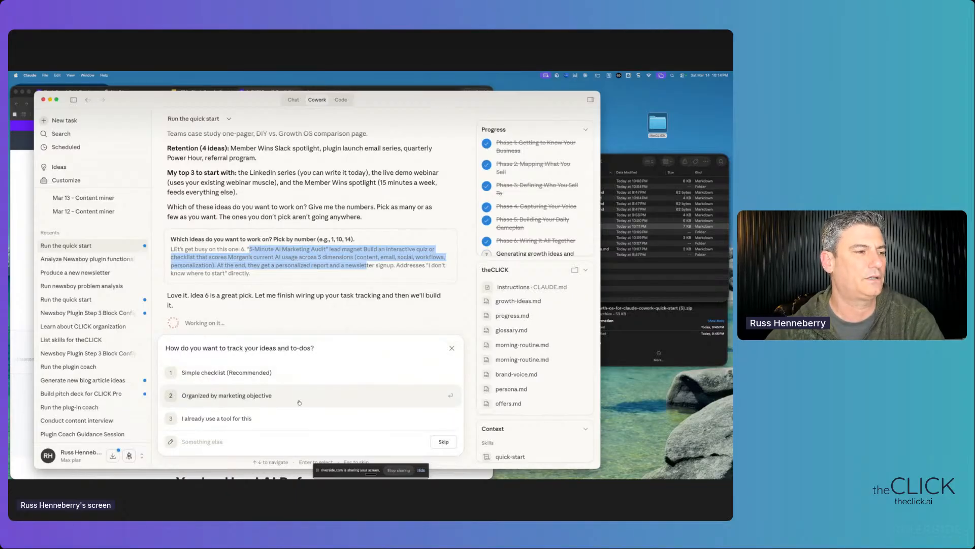
- Skip the task-tracking question, peek at the Connectors menu, and review the TASKS.md checklist confirmation
{"action": "left_click", "coordinate": [451, 349]}
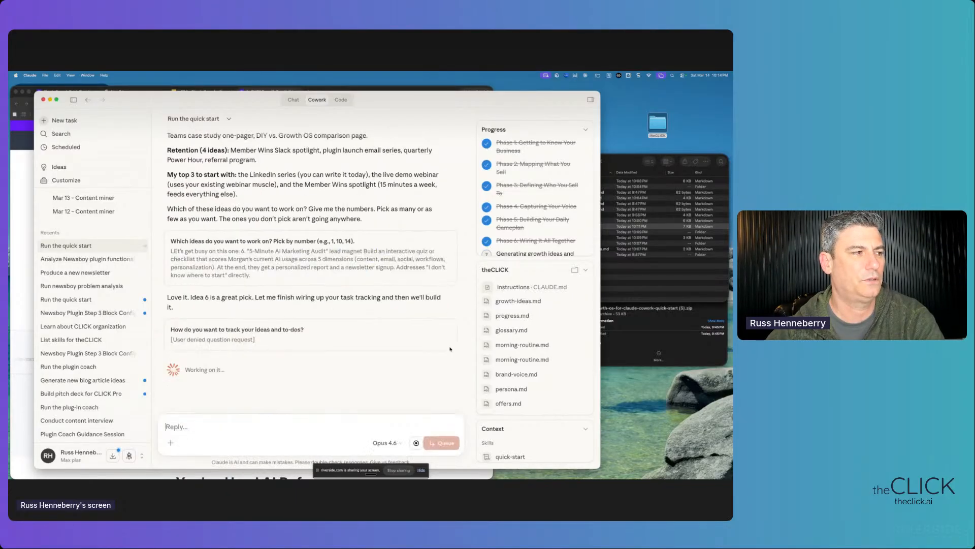
{"action": "left_click", "coordinate": [170, 443]}
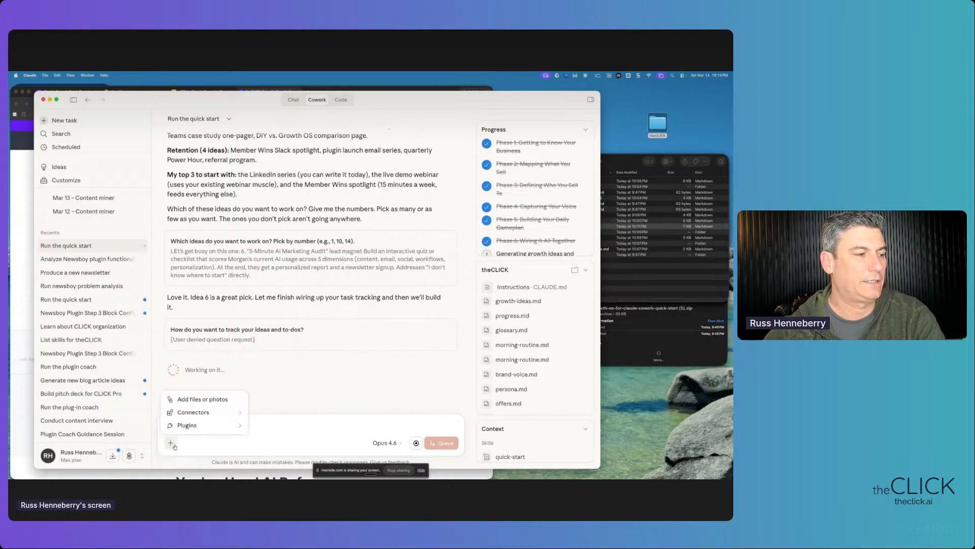
{"action": "mouse_move", "coordinate": [212, 414]}
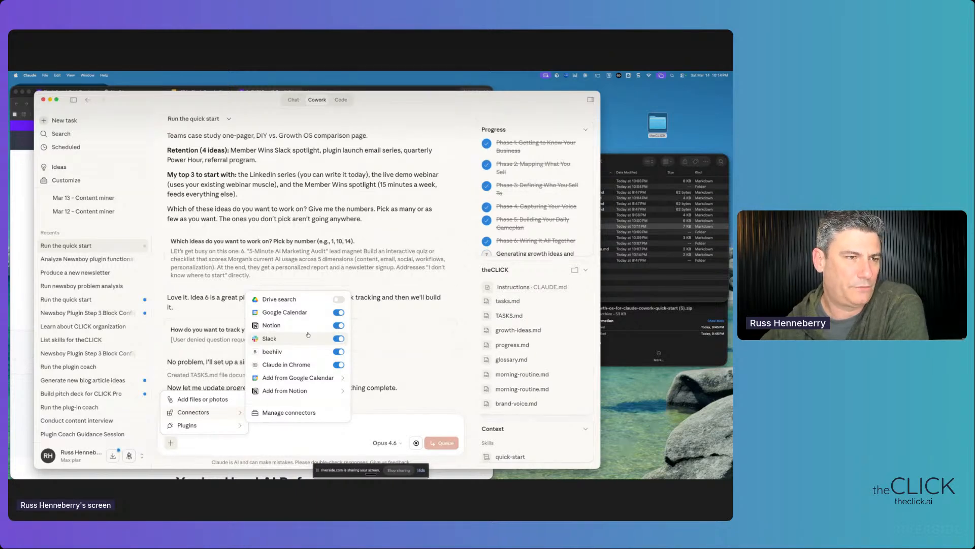
{"action": "left_click", "coordinate": [384, 367]}
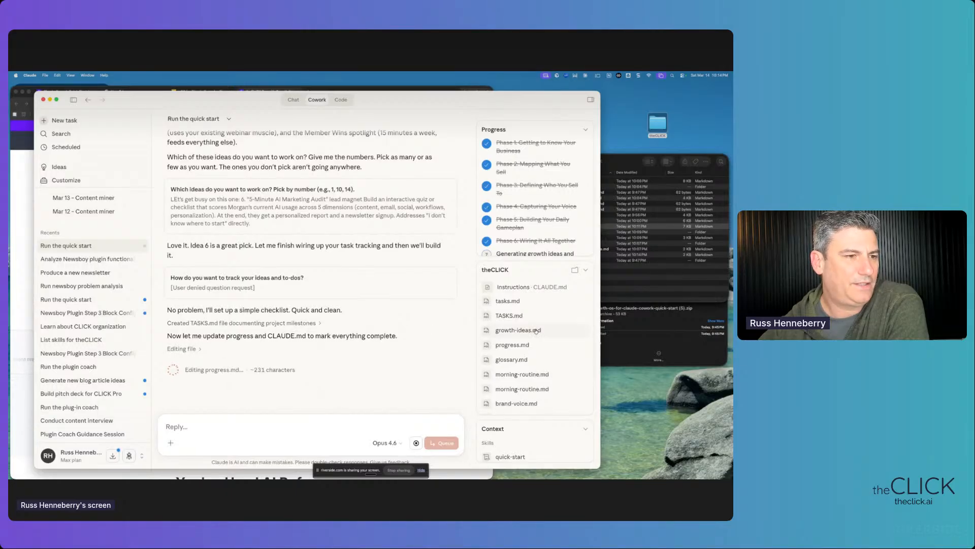
{"action": "scroll", "coordinate": [268, 326], "scroll_direction": "up", "scroll_amount": 1}
{"action": "scroll", "coordinate": [267, 325], "scroll_direction": "up", "scroll_amount": 2}
{"action": "left_click_drag", "start_coordinate": [194, 263], "coordinate": [296, 295]}
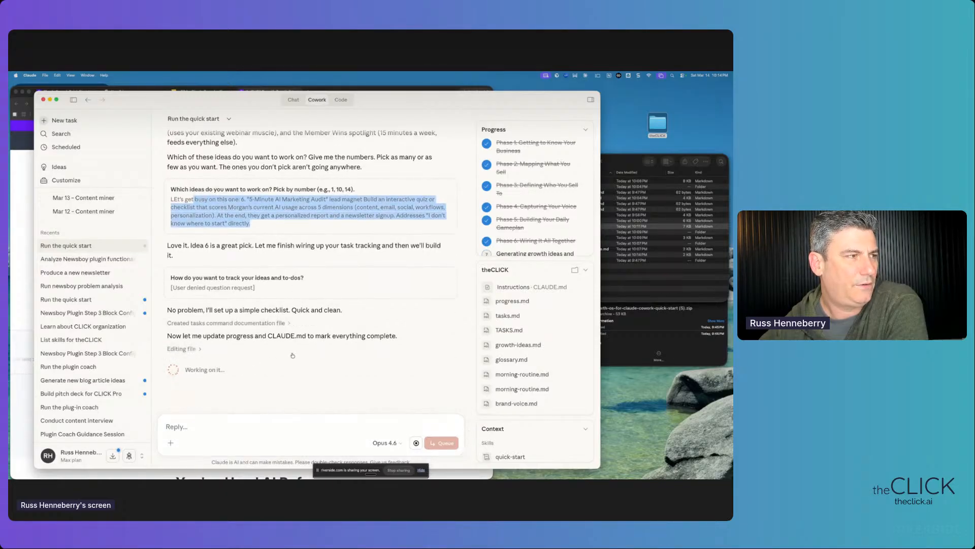
{"action": "left_click", "coordinate": [638, 164]}
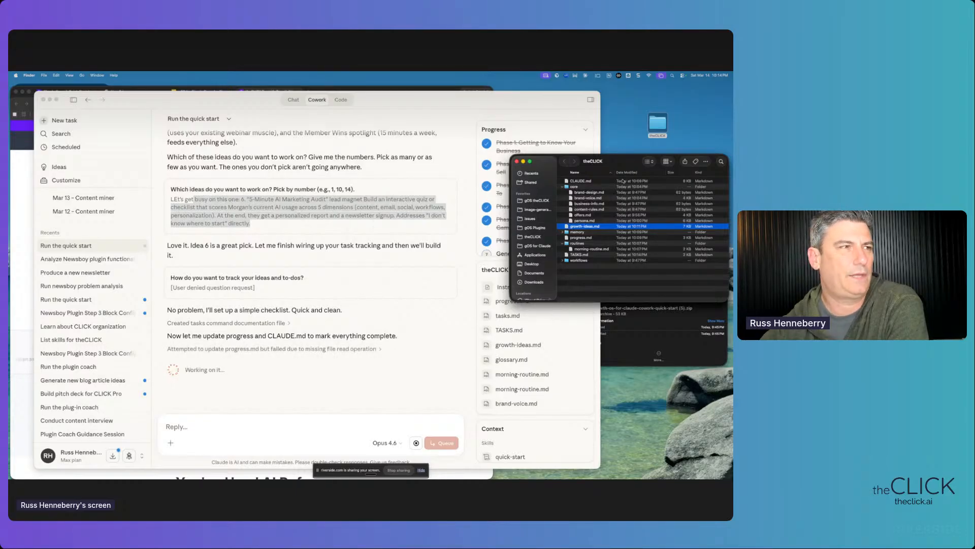
- In Chrome, go to the page listing all Claude Cowork plugins on theCLICK's site
{"action": "left_click", "coordinate": [378, 90]}
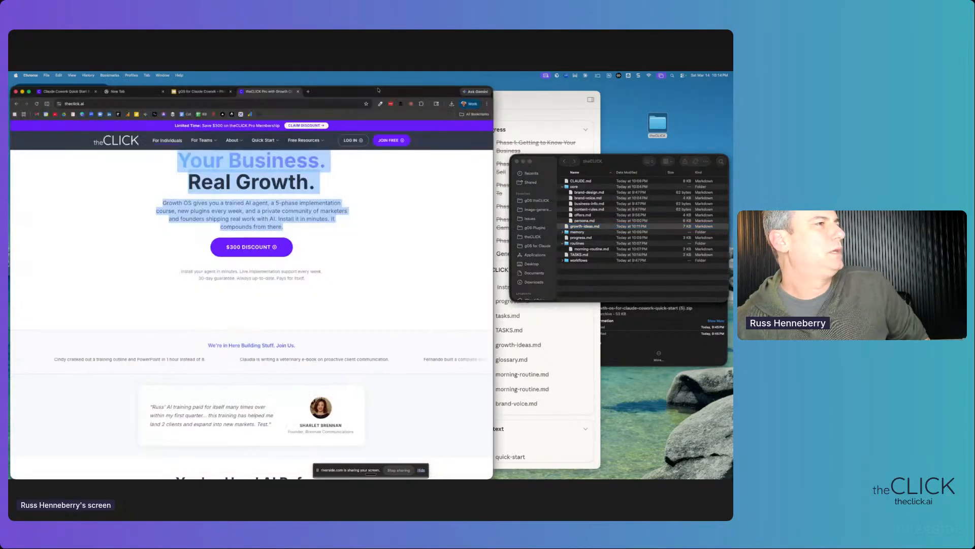
{"action": "left_click", "coordinate": [134, 104]}
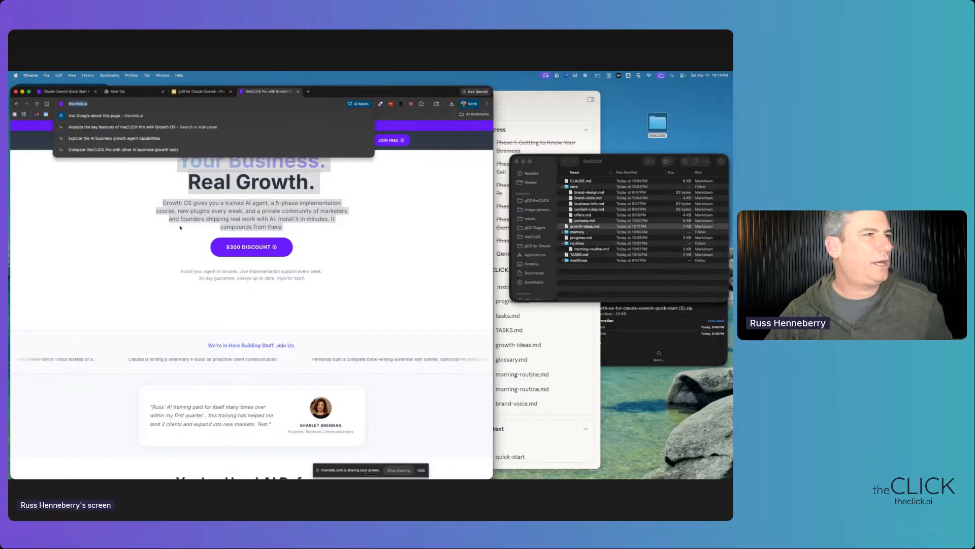
{"action": "scroll", "coordinate": [180, 224], "scroll_direction": "up", "scroll_amount": 1}
{"action": "left_click", "coordinate": [124, 255]}
{"action": "mouse_move", "coordinate": [268, 142]}
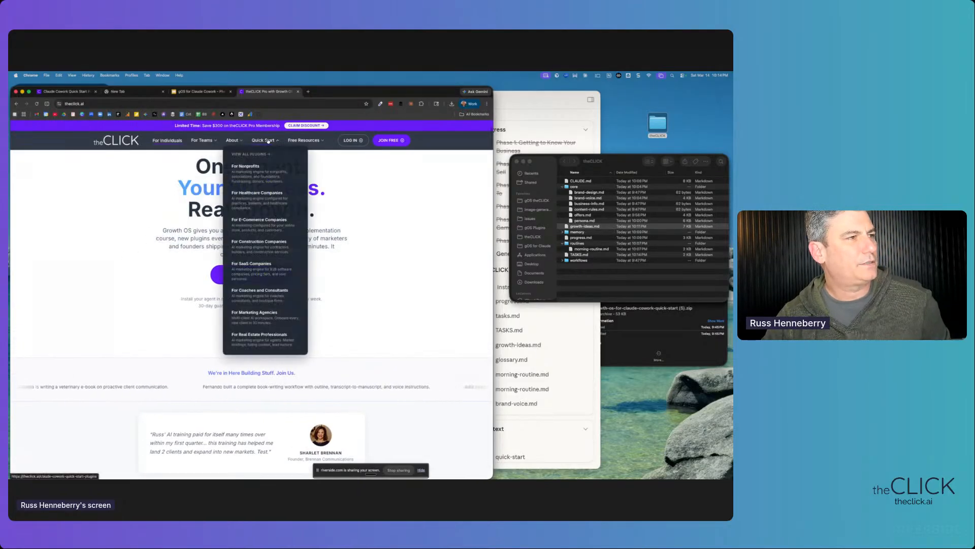
{"action": "left_click", "coordinate": [250, 158]}
- Browse the plugin list and open the Growth OS Quick Start plugin page
{"action": "scroll", "coordinate": [247, 251], "scroll_direction": "down", "scroll_amount": 5}
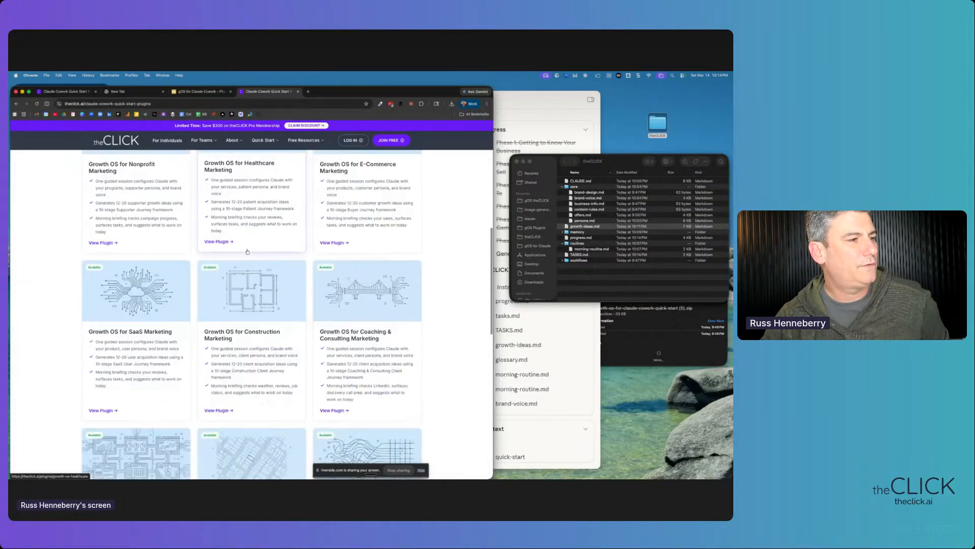
{"action": "scroll", "coordinate": [247, 251], "scroll_direction": "down", "scroll_amount": 3}
{"action": "scroll", "coordinate": [247, 251], "scroll_direction": "up", "scroll_amount": 10}
{"action": "scroll", "coordinate": [247, 251], "scroll_direction": "down", "scroll_amount": 3}
{"action": "scroll", "coordinate": [247, 251], "scroll_direction": "down", "scroll_amount": 3}
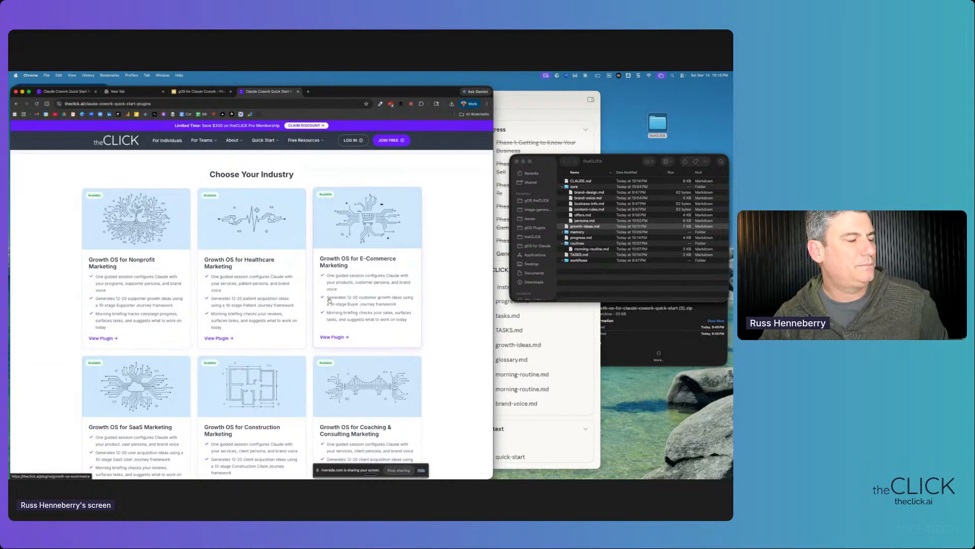
{"action": "scroll", "coordinate": [329, 300], "scroll_direction": "up", "scroll_amount": 5}
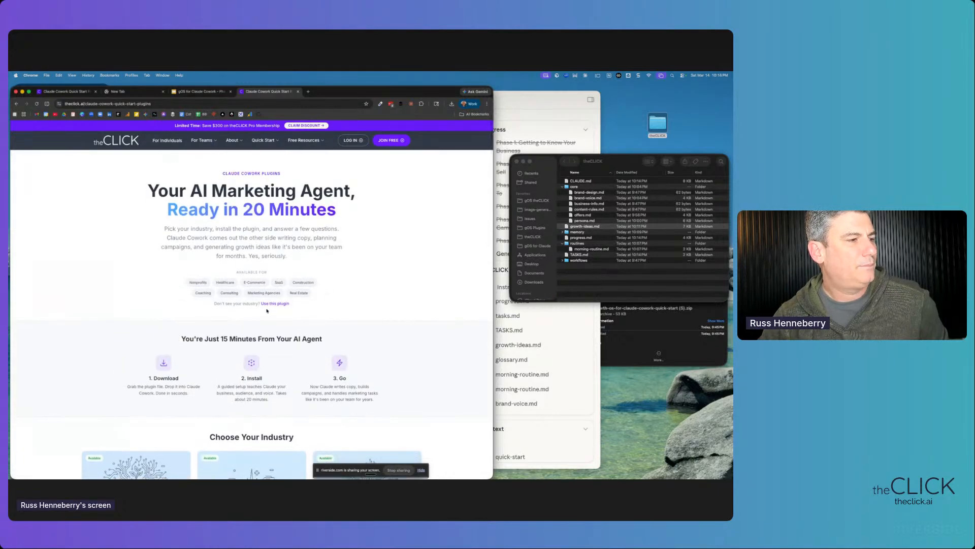
{"action": "scroll", "coordinate": [252, 316], "scroll_direction": "down", "scroll_amount": 10}
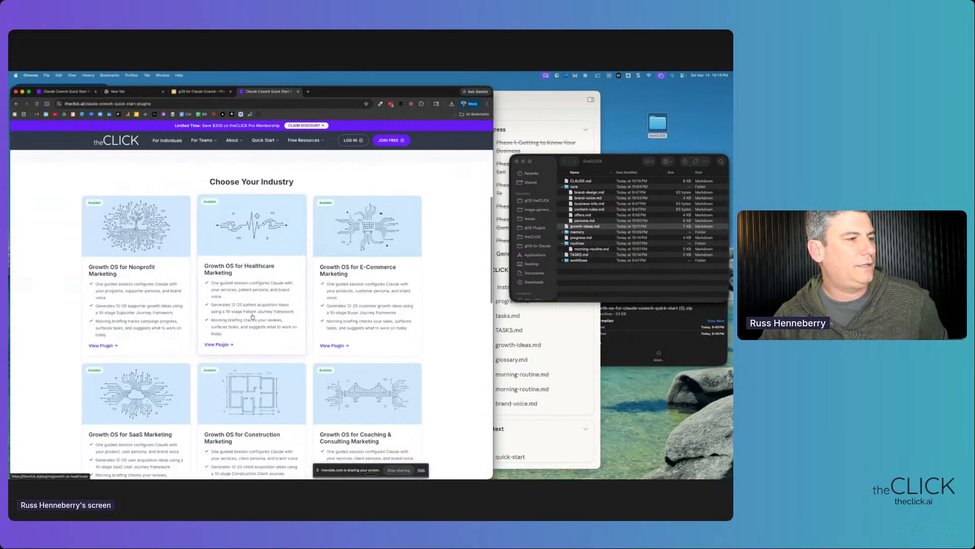
{"action": "scroll", "coordinate": [256, 314], "scroll_direction": "up", "scroll_amount": 8}
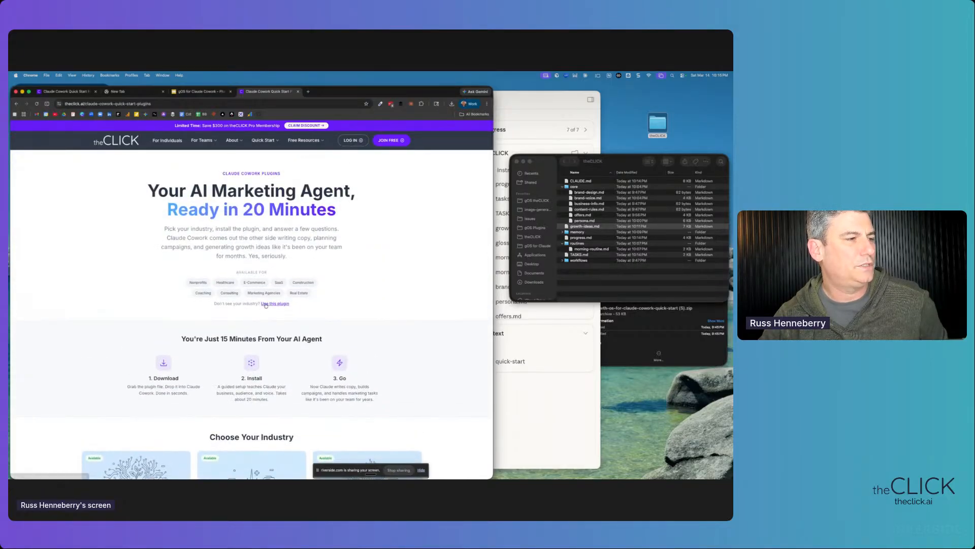
{"action": "left_click", "coordinate": [280, 303]}
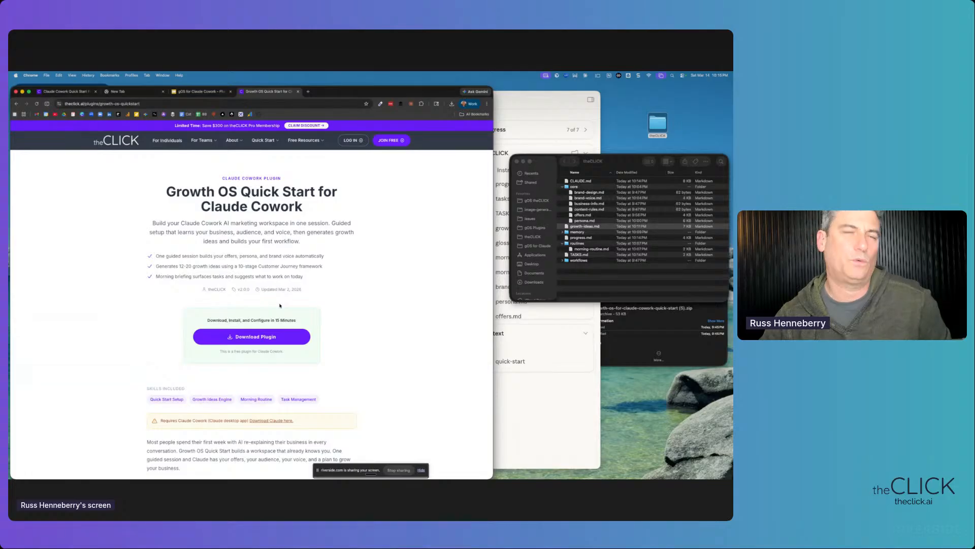